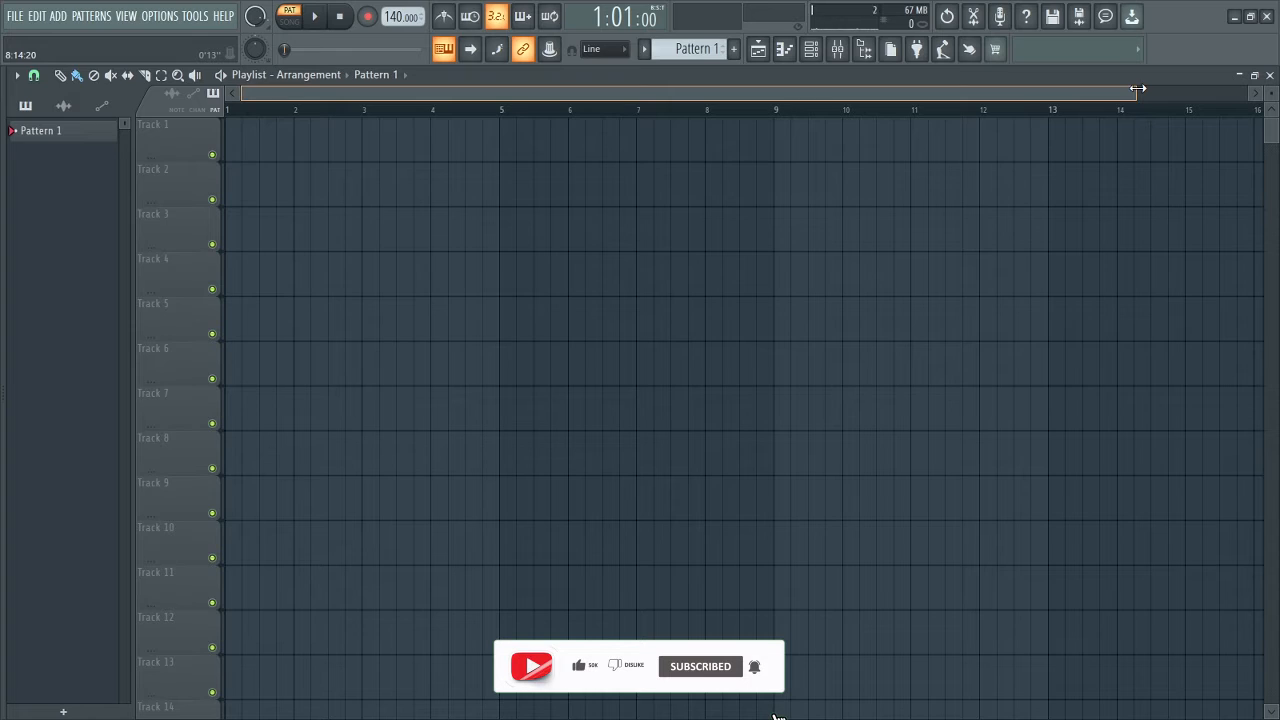
# Set the project tempo to 102 BPM.
pyautogui.moveTo(1138, 89); pyautogui.dragTo(1006, 92)
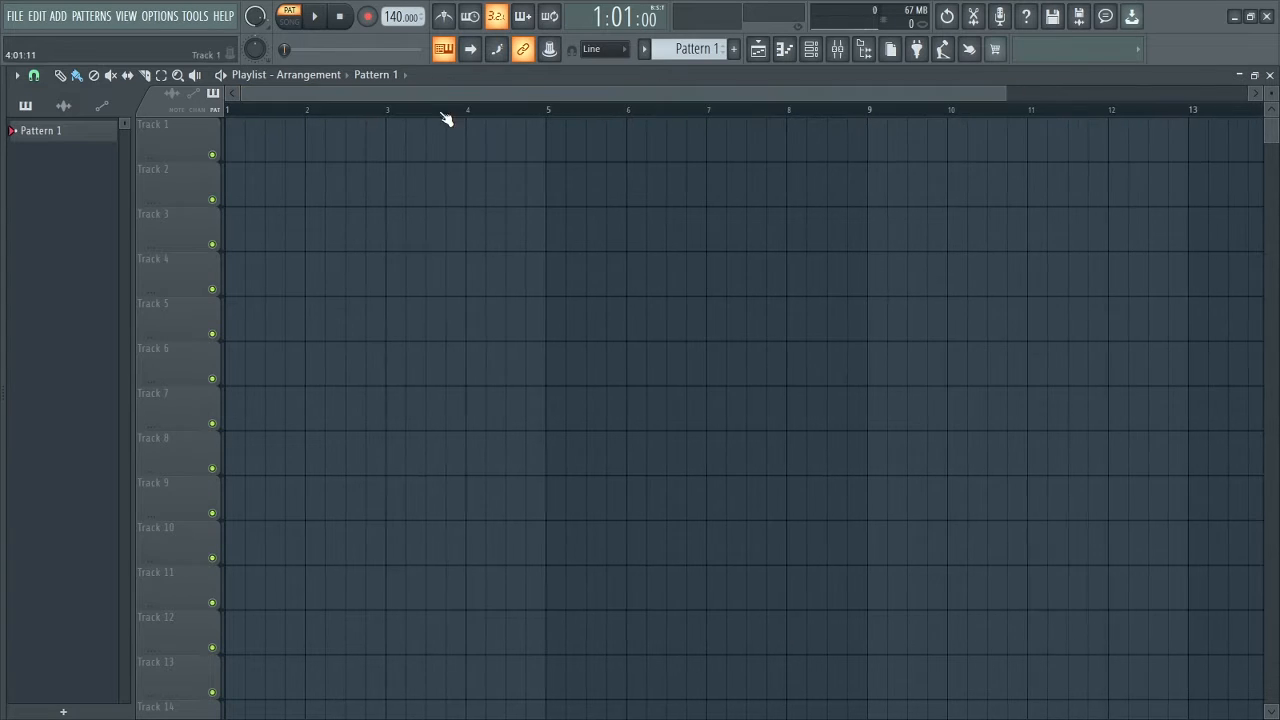
pyautogui.rightClick(391, 16)
pyautogui.click(443, 60)
# Bring up the channel rack, replace its Sampler with the Hypersonic plugin, and load a patch from the Electric Pianos category.
pyautogui.scroll(2, 389, 22)
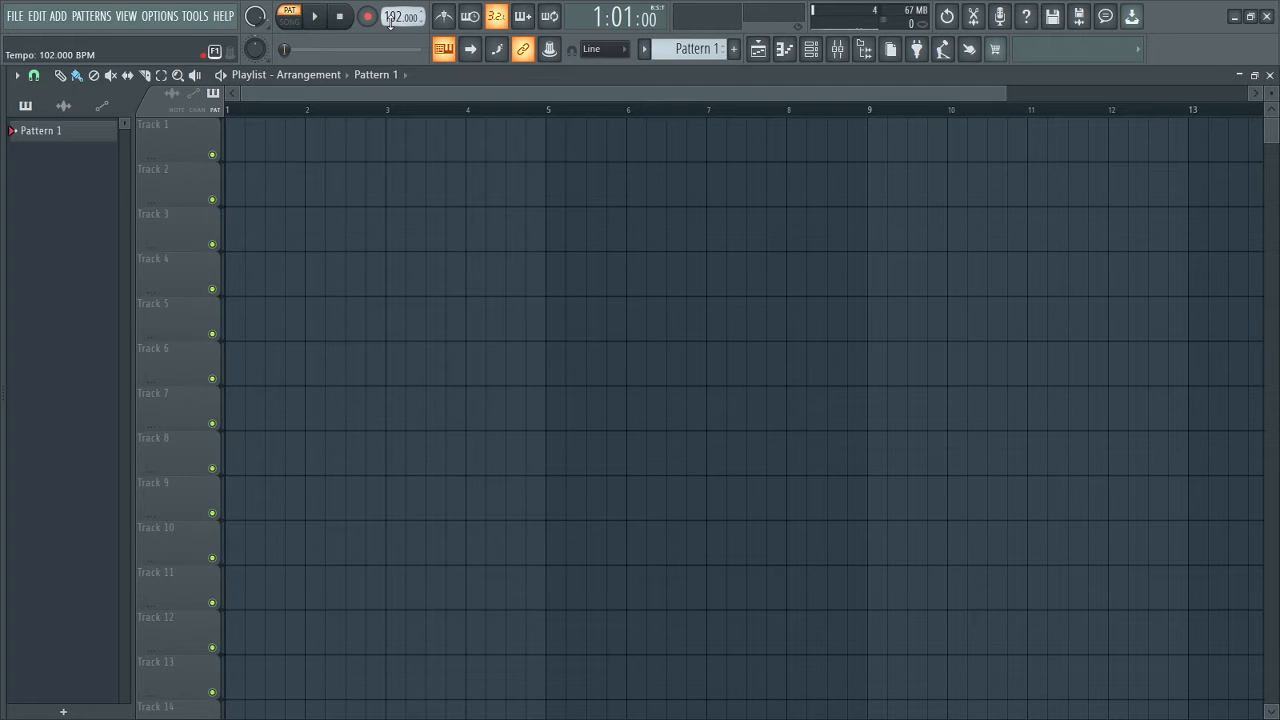
pyautogui.moveTo(6, 366); pyautogui.dragTo(217, 366)
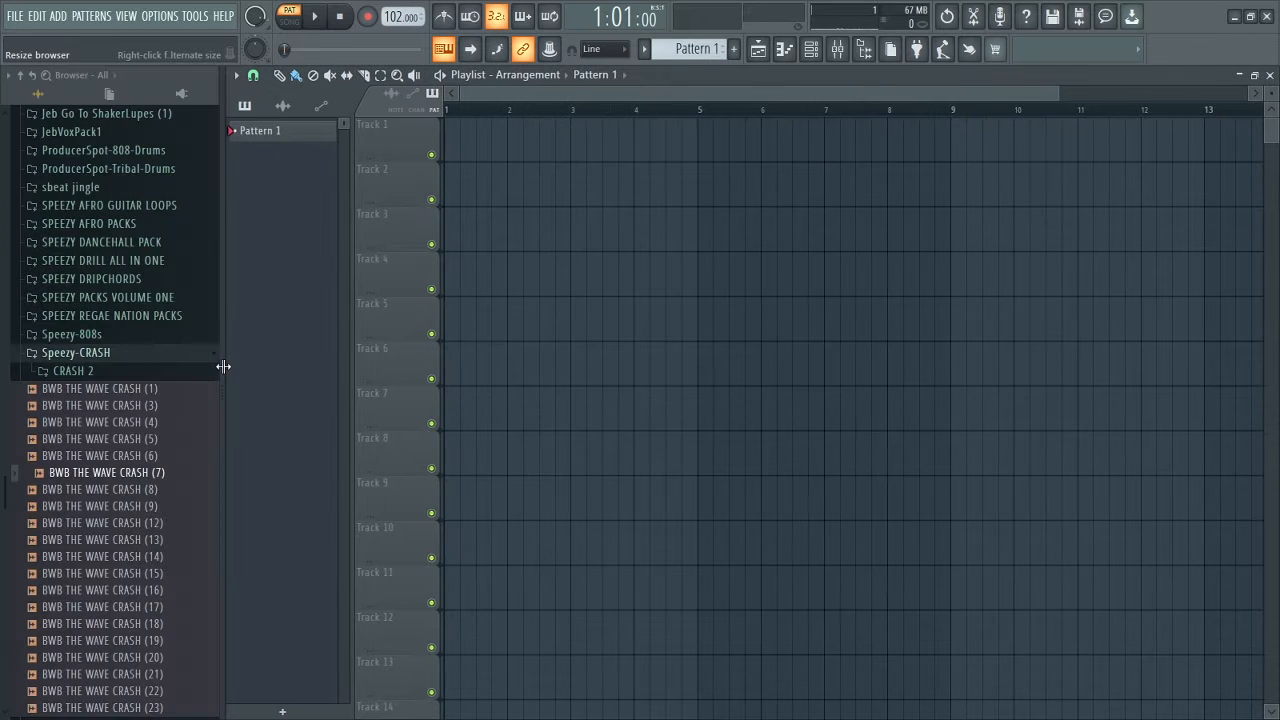
pyautogui.press('F6')
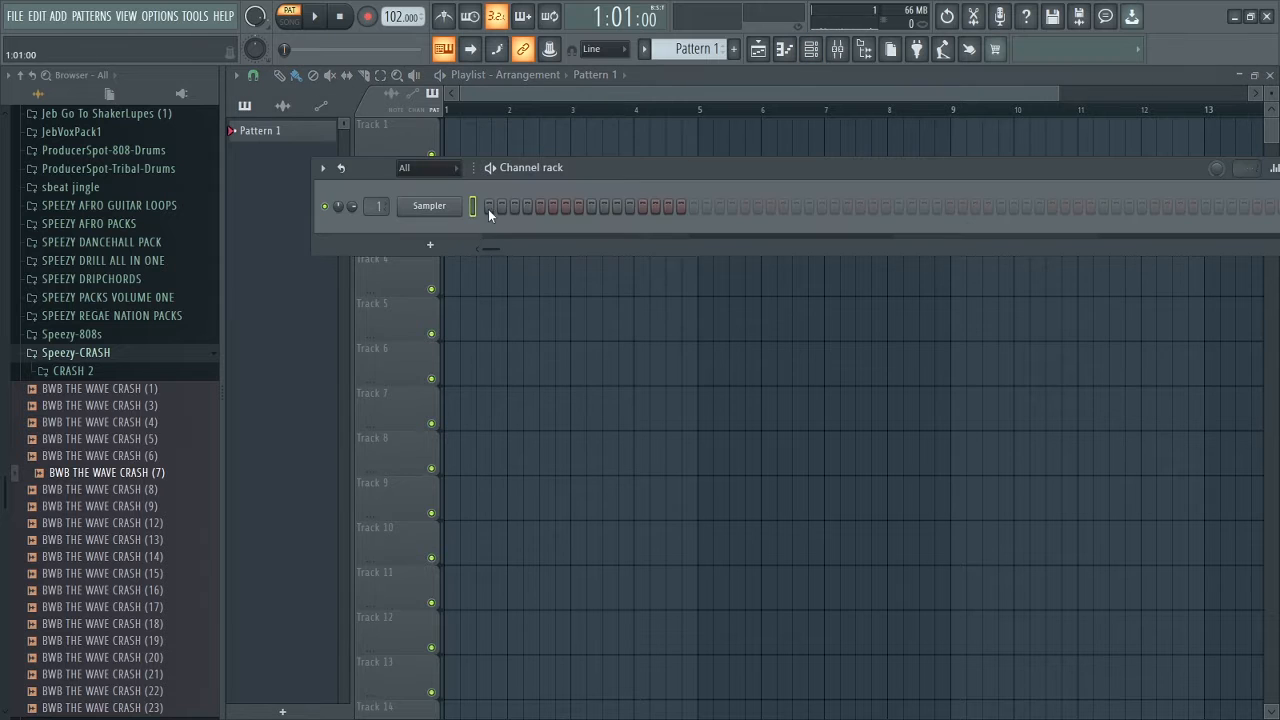
pyautogui.moveTo(220, 394); pyautogui.dragTo(9, 414)
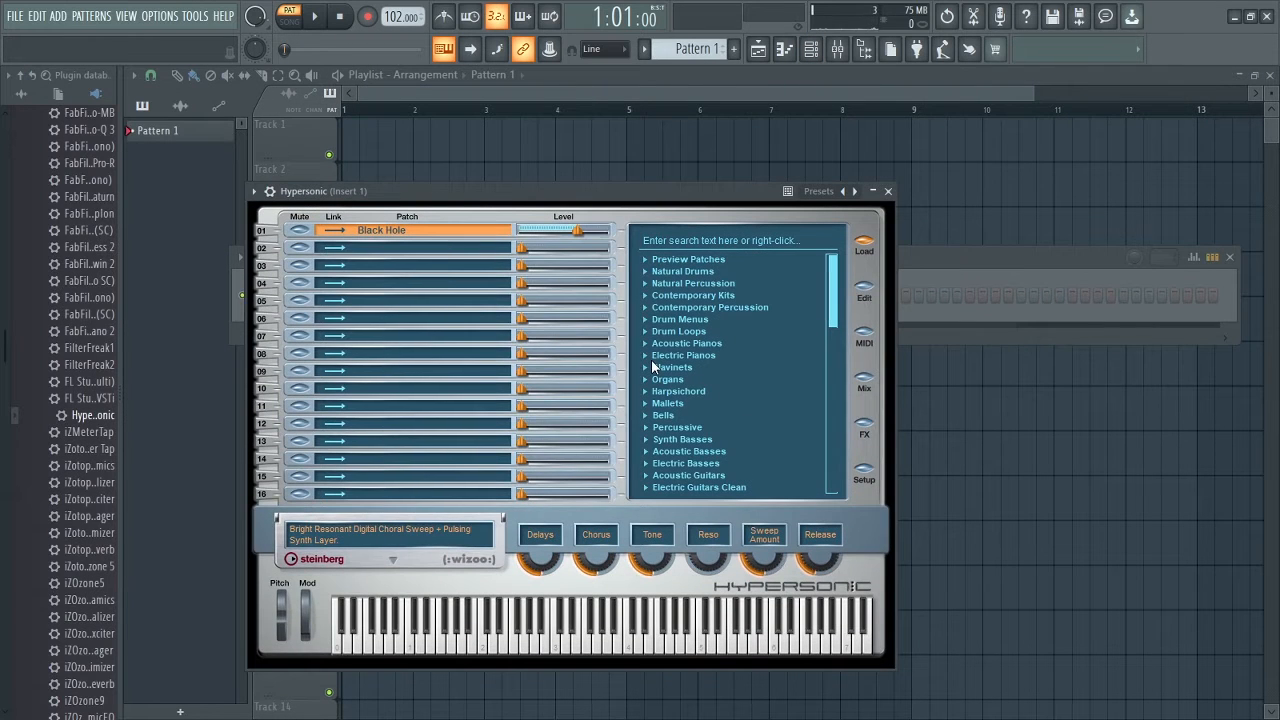
pyautogui.doubleClick(650, 357)
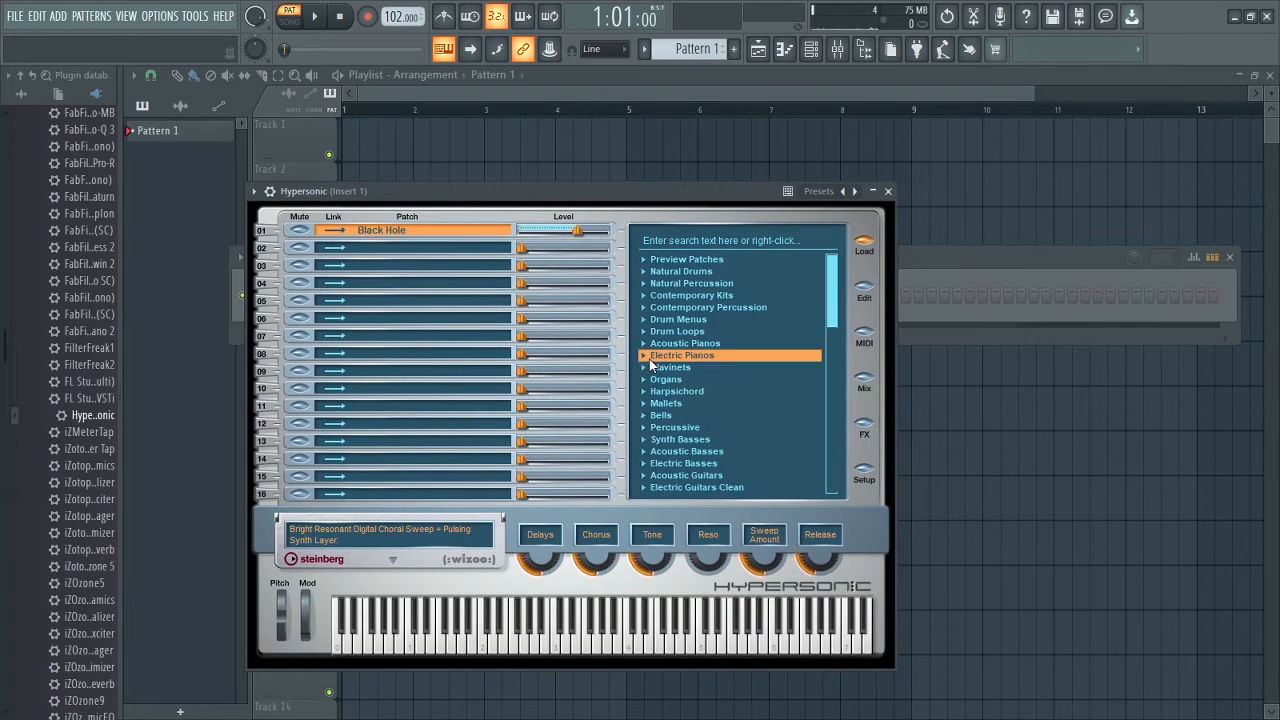
pyautogui.click(730, 392)
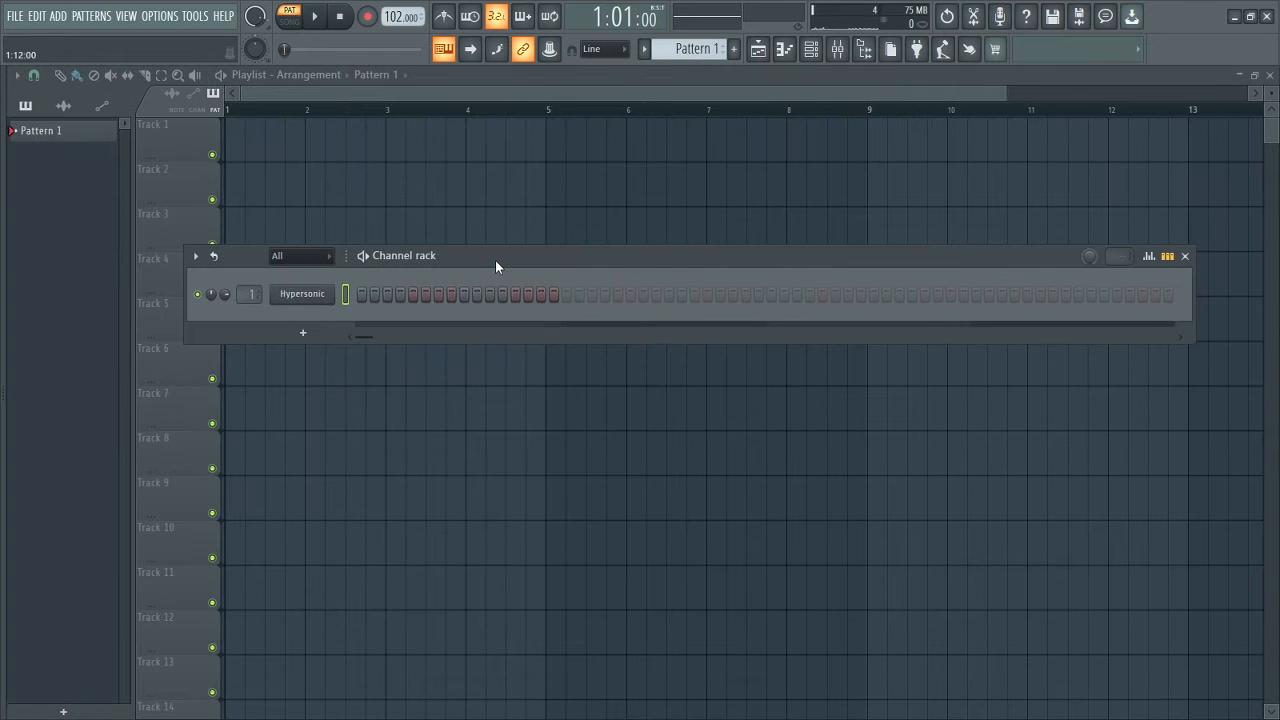
# Open the piano roll of the Hypersonic channel.
pyautogui.rightClick(325, 295)
pyautogui.click(369, 296)
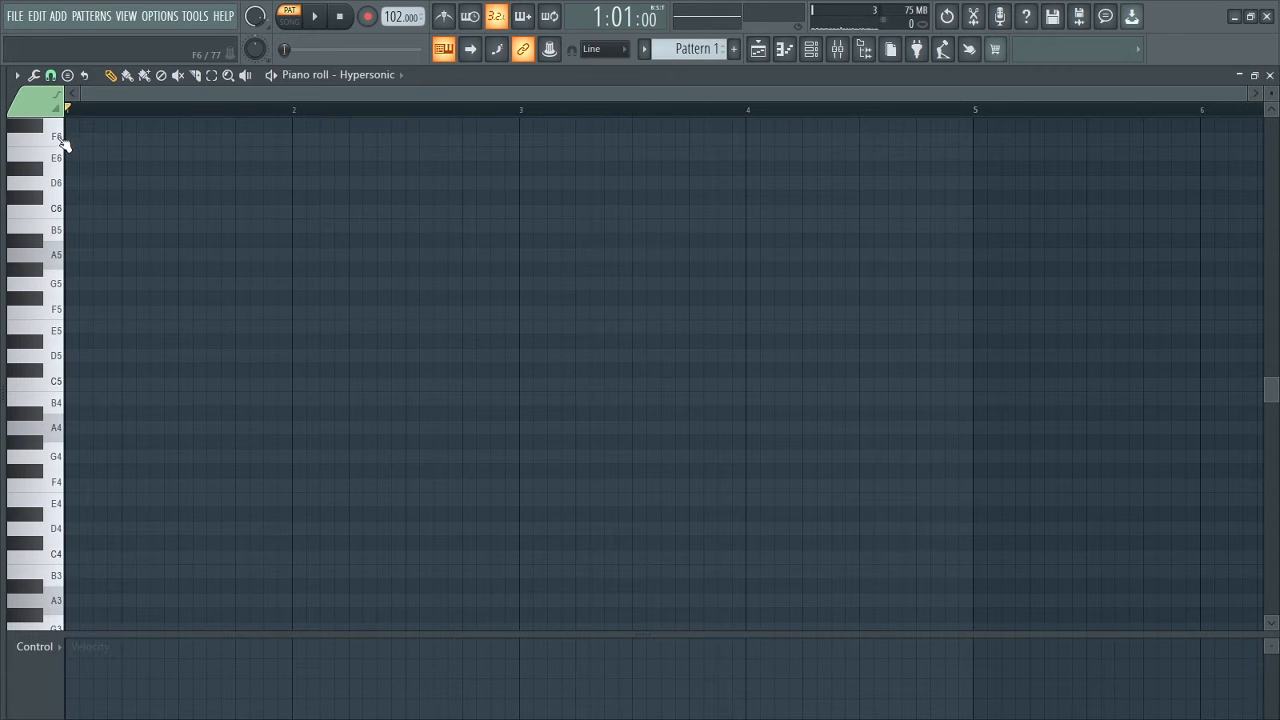
pyautogui.click(16, 76)
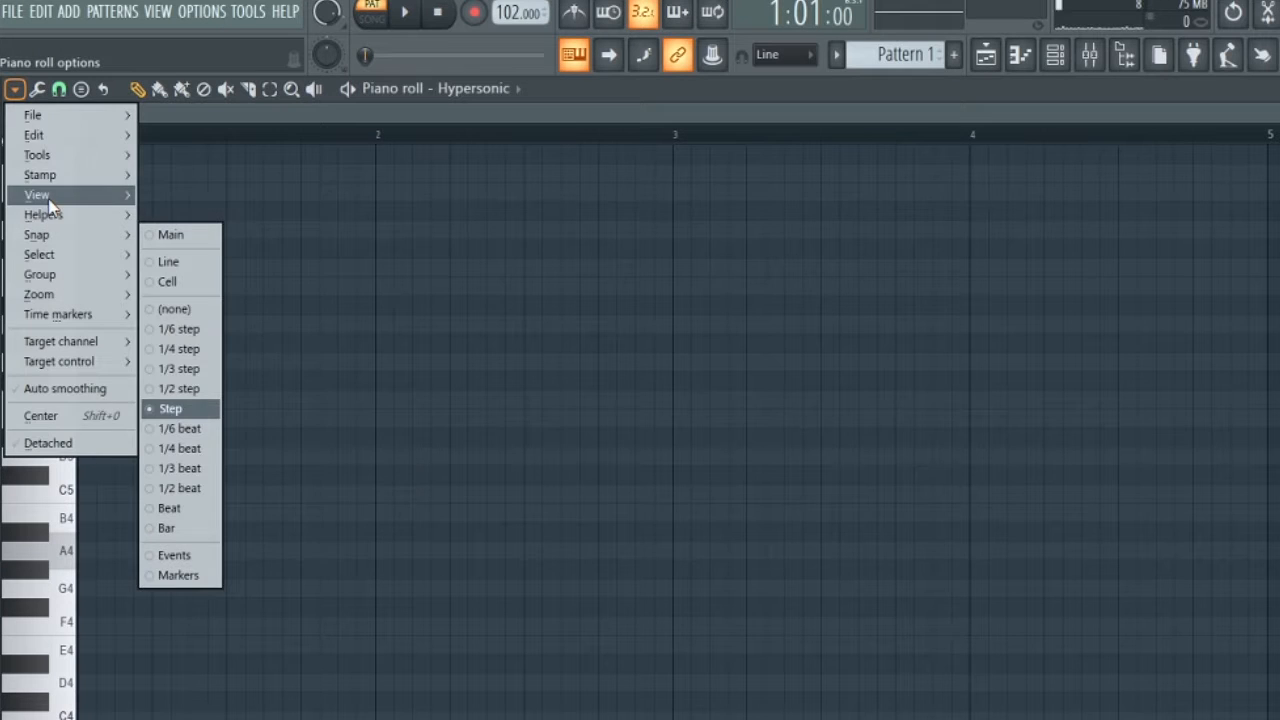
pyautogui.moveTo(42, 156)
pyautogui.moveTo(200, 375)
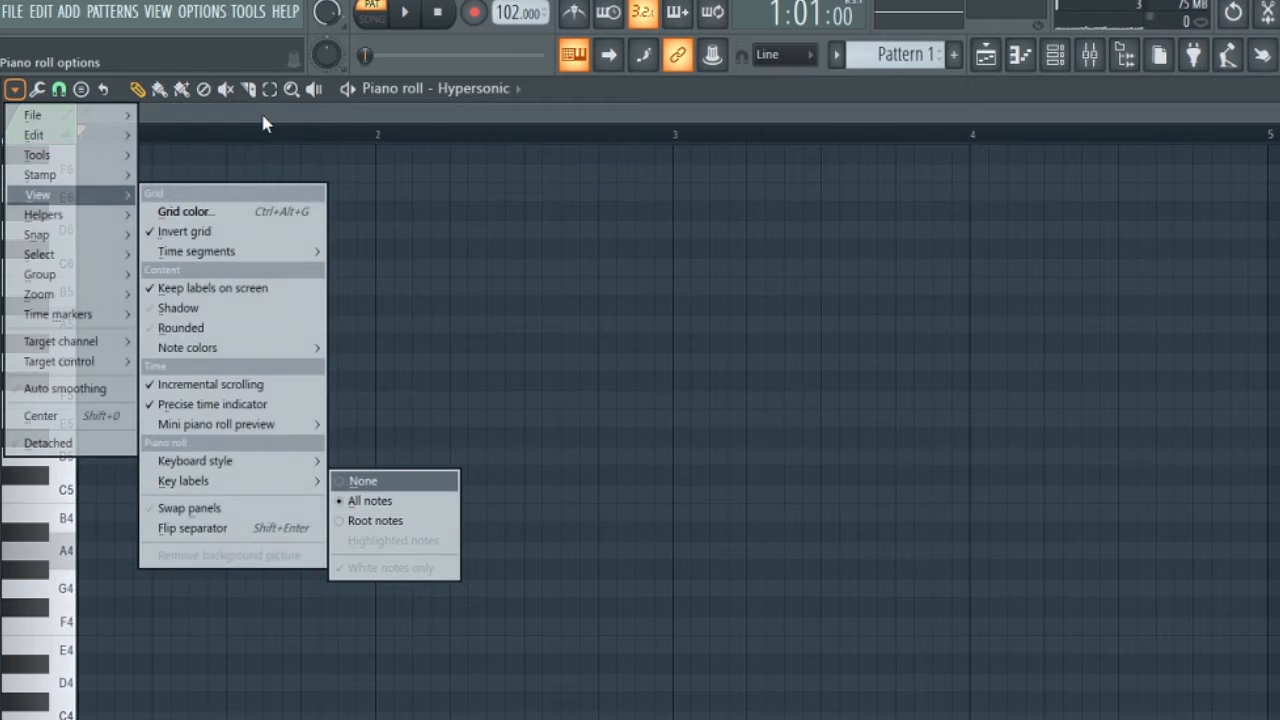
pyautogui.click(263, 121)
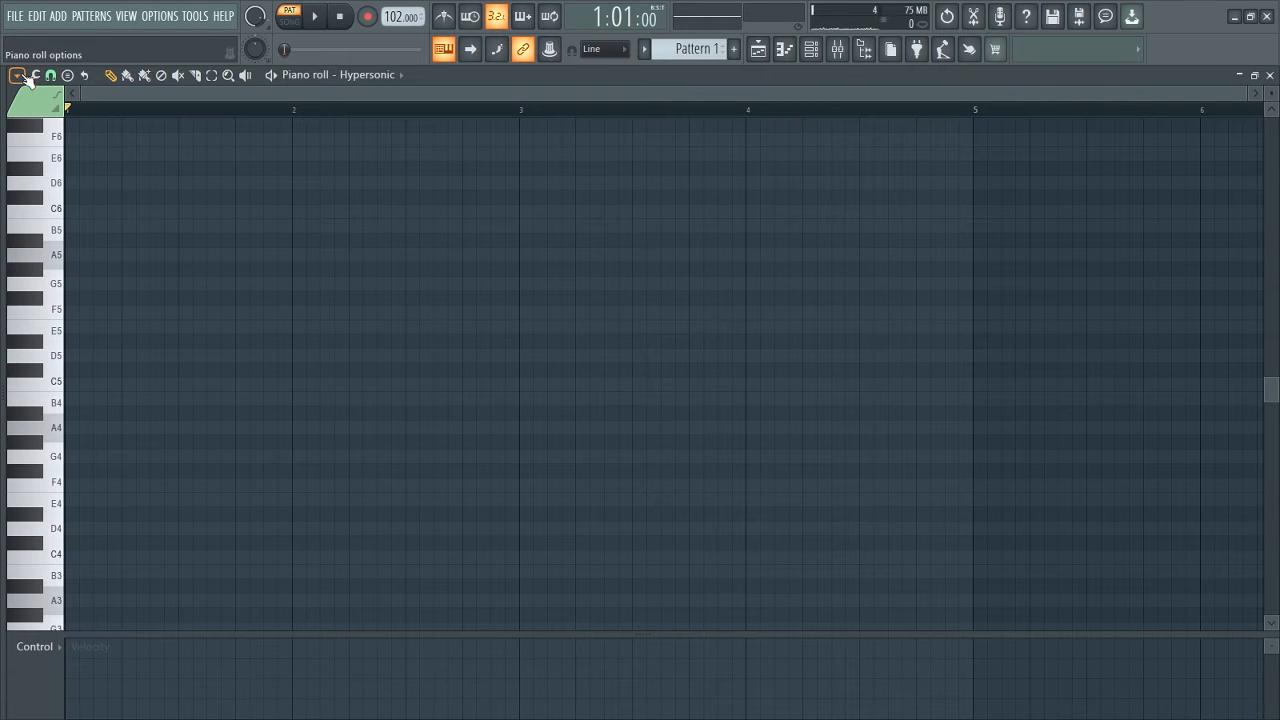
# Set the piano roll's scale highlighting to Minor Natural (Aeolian) with E as the root note.
pyautogui.click(24, 77)
pyautogui.moveTo(84, 173)
pyautogui.moveTo(245, 193)
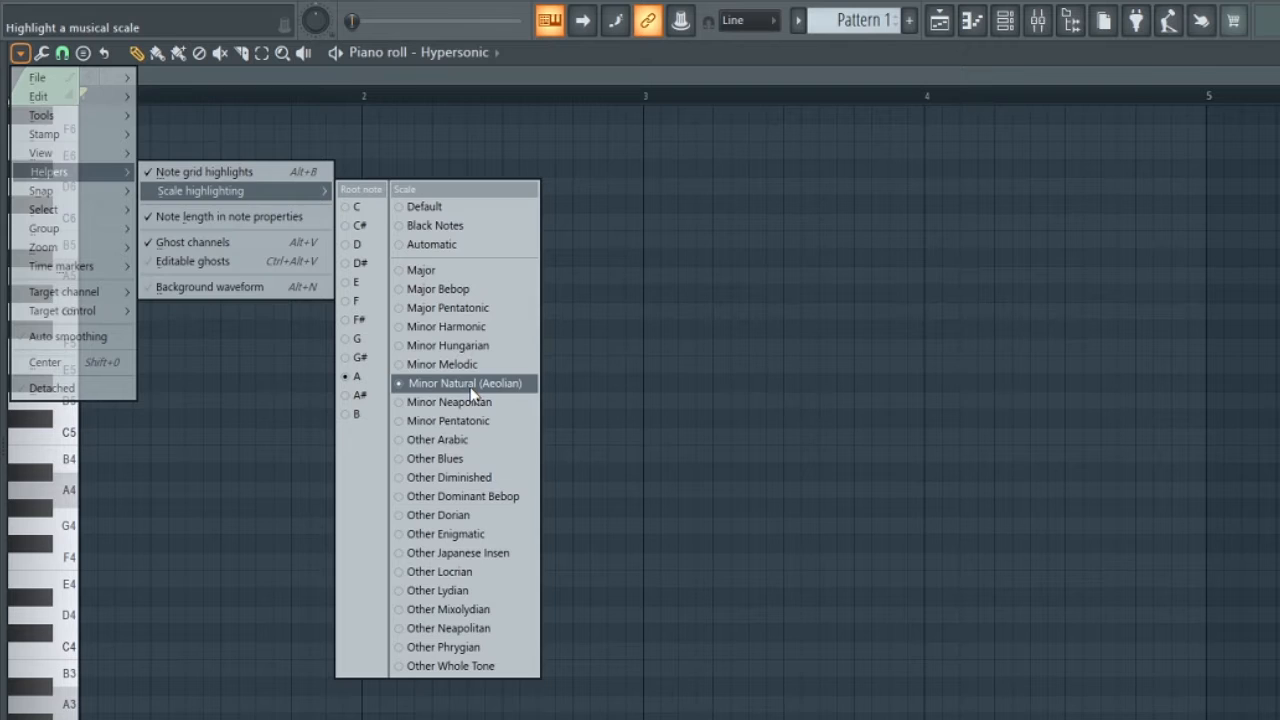
pyautogui.click(472, 385)
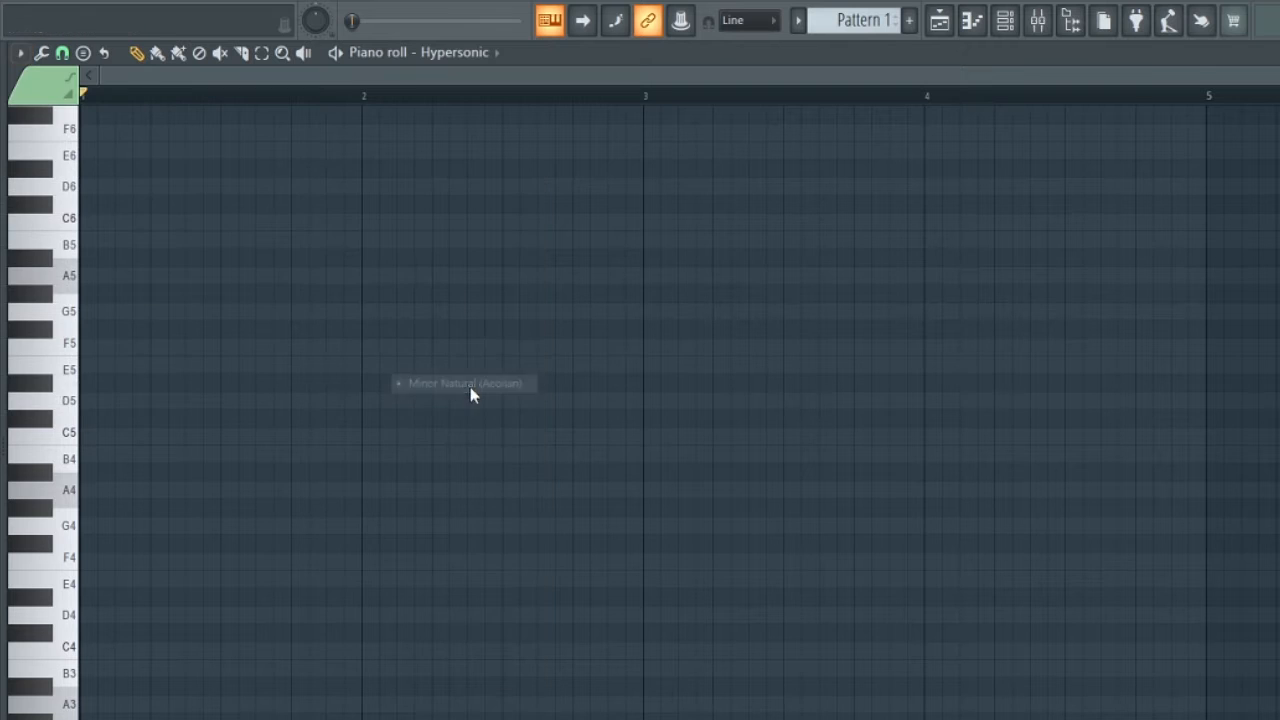
pyautogui.click(20, 52)
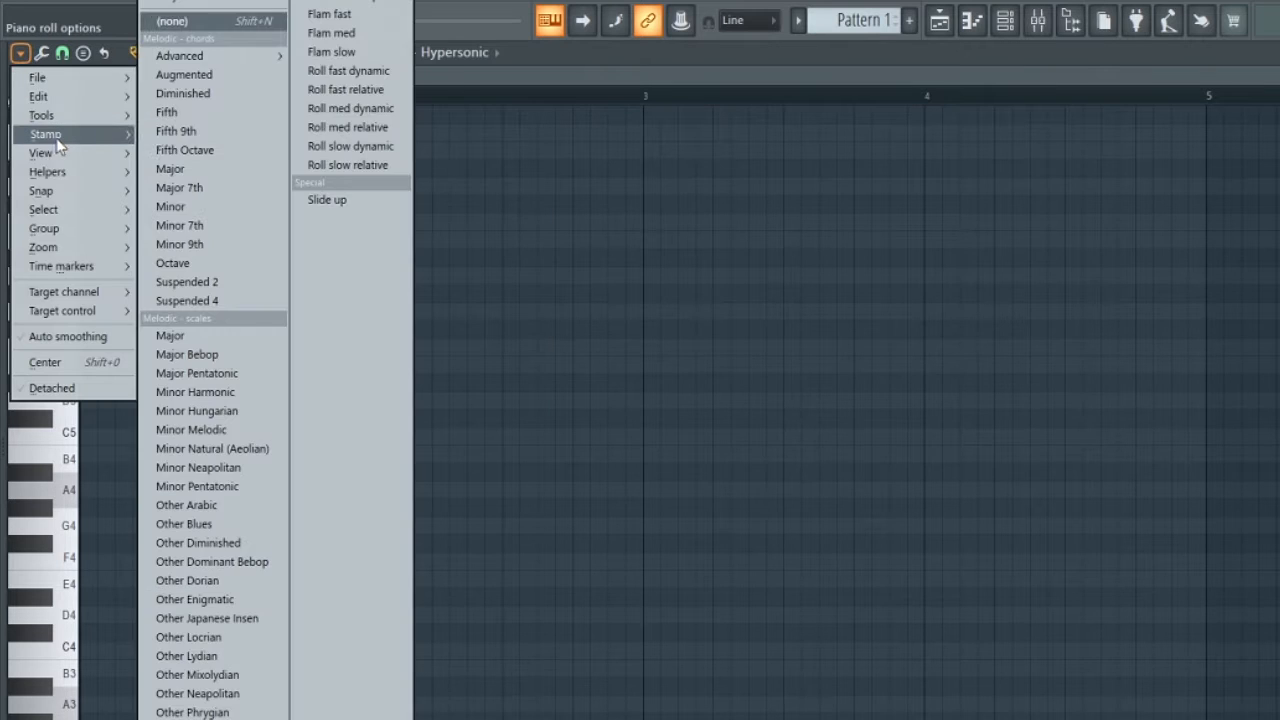
pyautogui.moveTo(77, 171)
pyautogui.moveTo(195, 188)
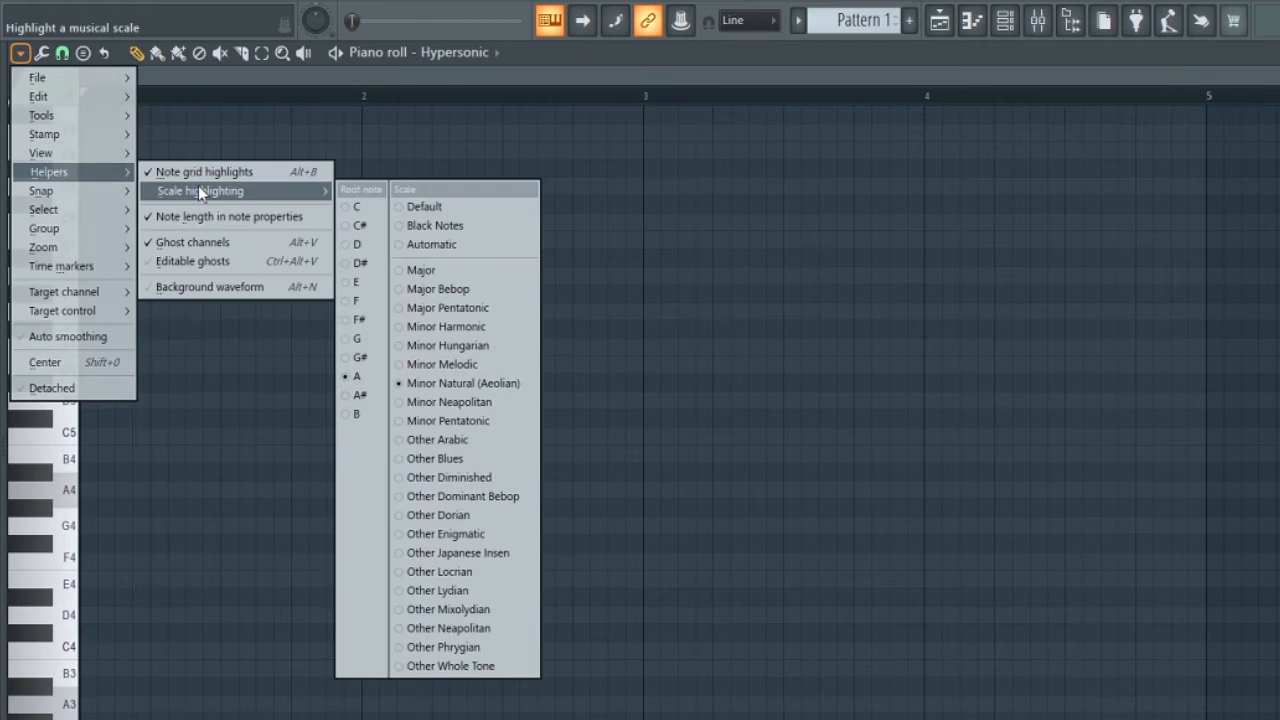
pyautogui.click(355, 286)
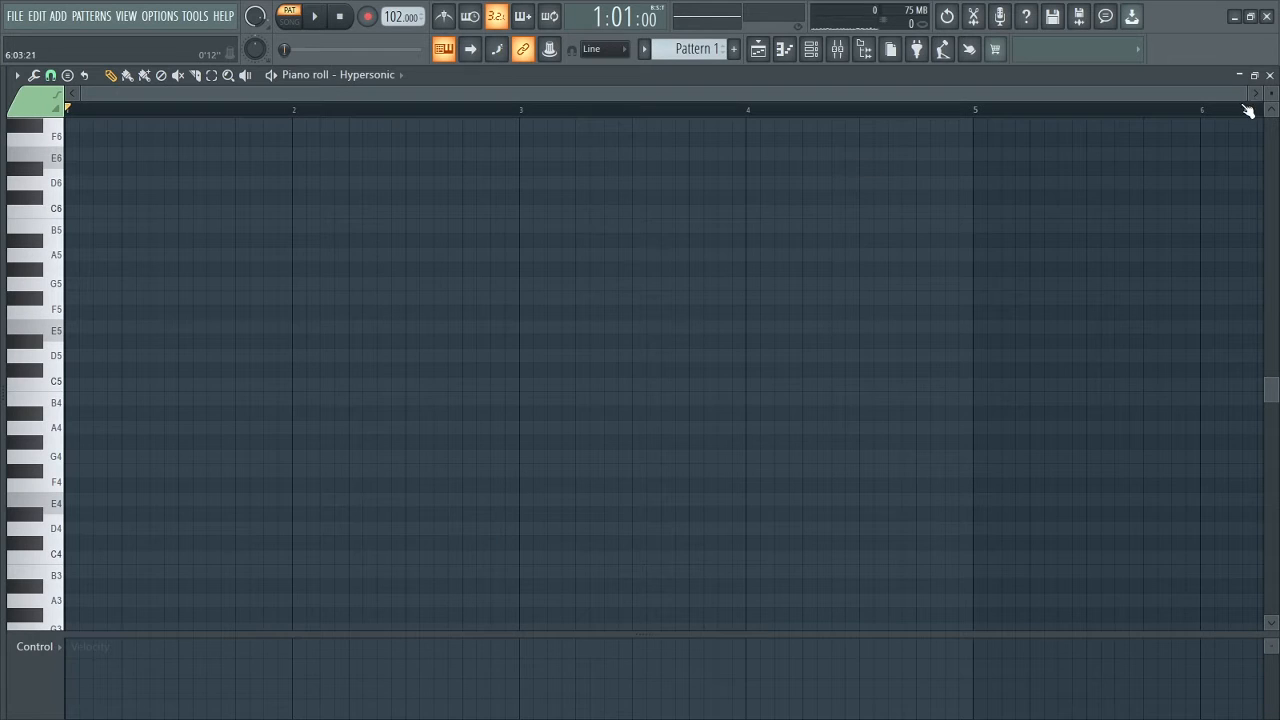
# Draw one-bar root notes A4, G4, F#4 and A4 in bars 1 to 4 of the piano roll.
pyautogui.moveTo(1246, 93); pyautogui.dragTo(1012, 94)
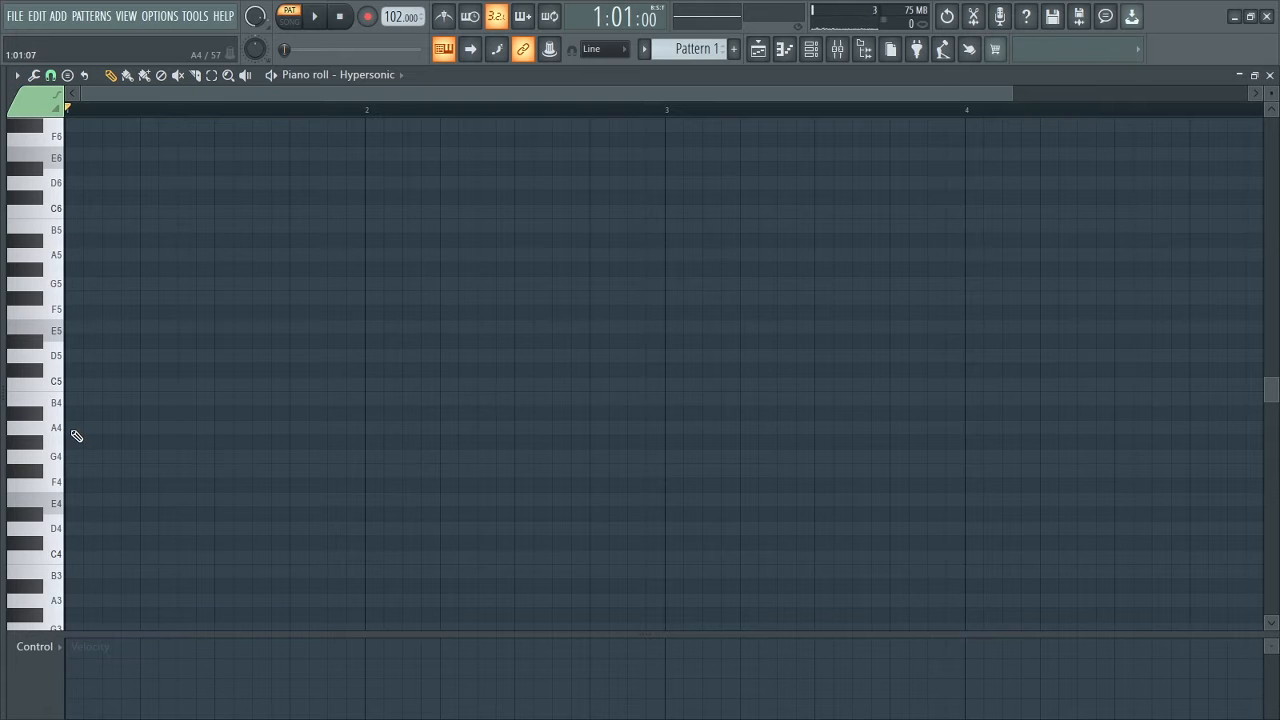
pyautogui.moveTo(73, 432); pyautogui.dragTo(699, 474)
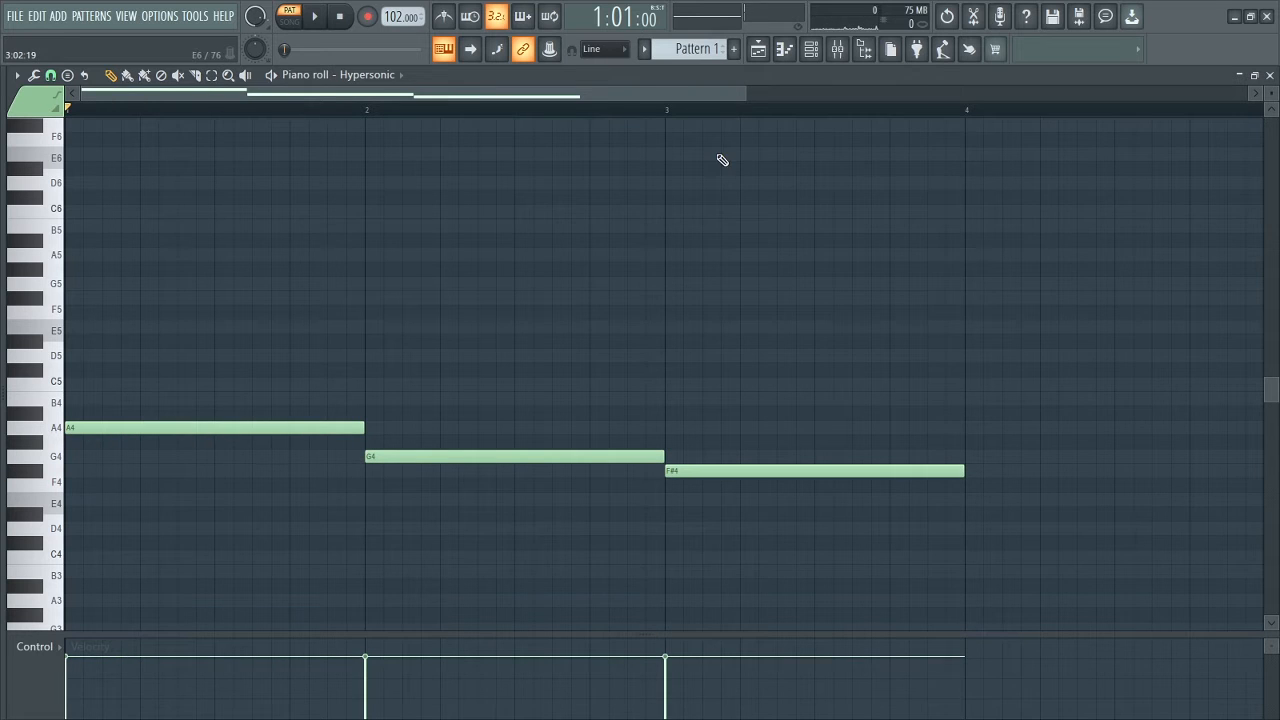
pyautogui.scroll(-1, 846, 363)
pyautogui.click(780, 431)
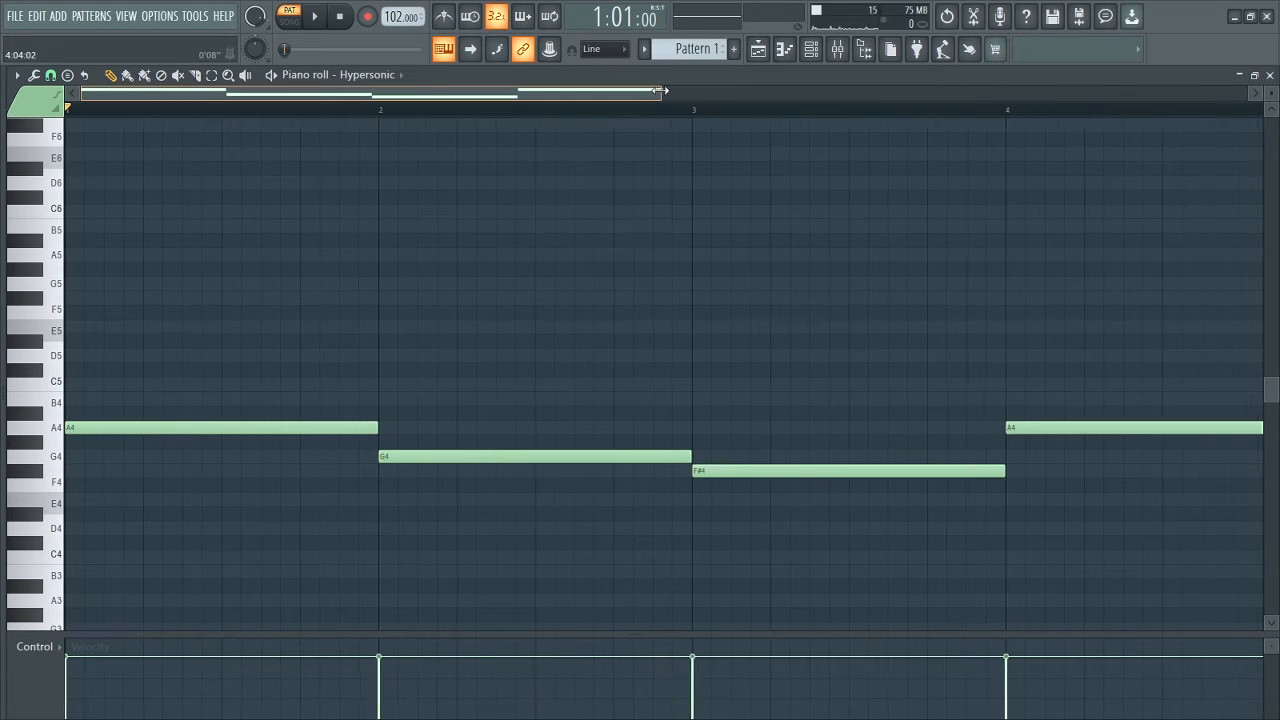
# Audition the piano keys upward from A4 and add a one-bar C5 above the A4 in bar 1.
pyautogui.moveTo(660, 93); pyautogui.dragTo(609, 93)
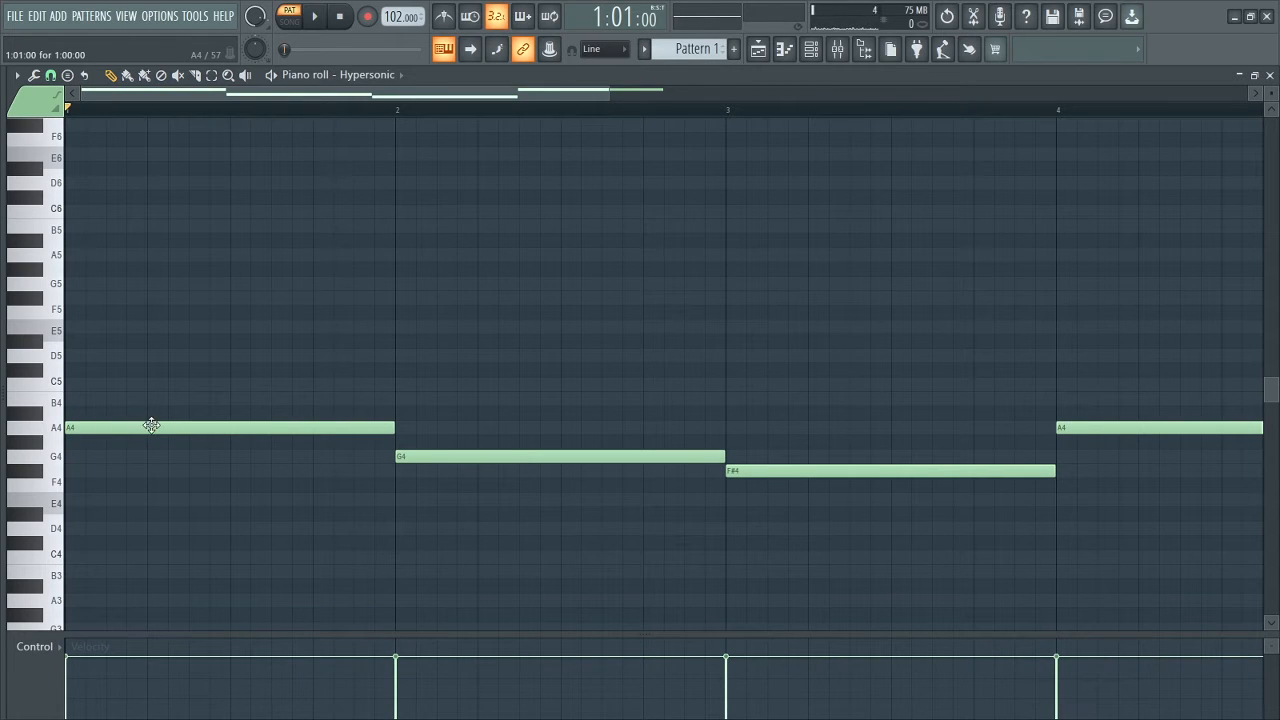
pyautogui.moveTo(612, 96); pyautogui.dragTo(414, 103)
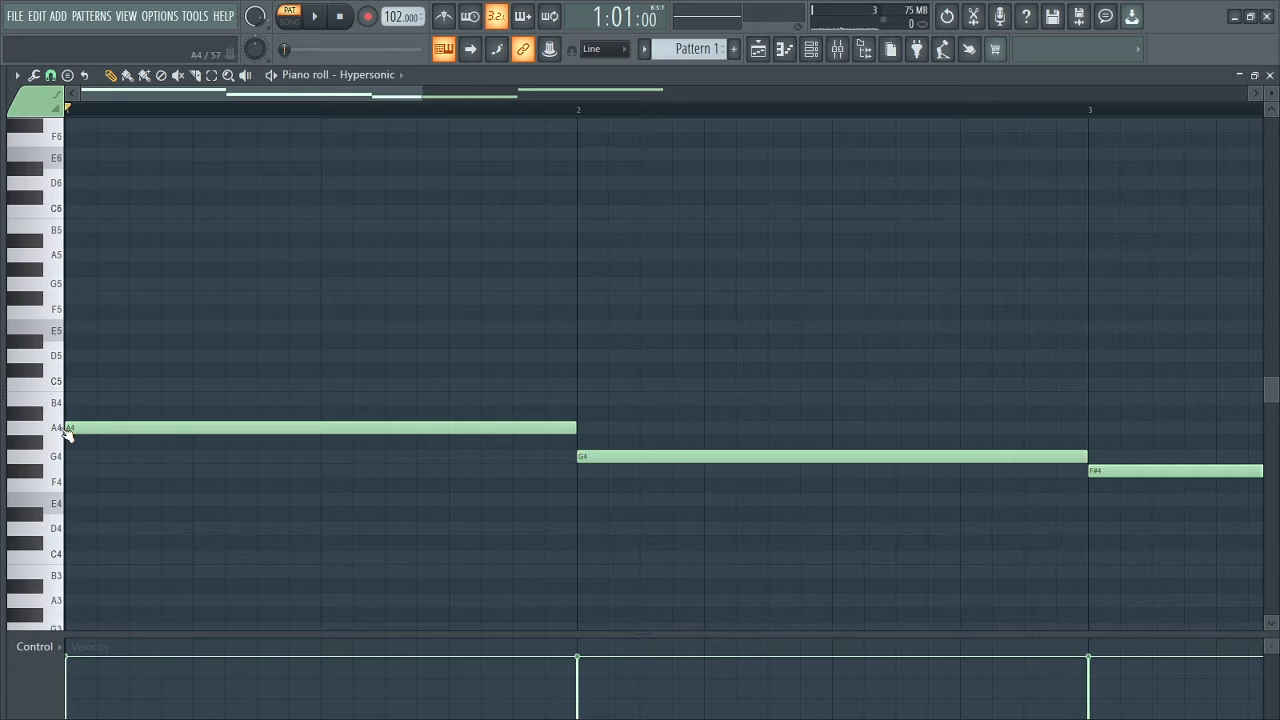
pyautogui.click(25, 416)
pyautogui.click(49, 403)
pyautogui.click(38, 370)
pyautogui.click(56, 429)
pyautogui.click(50, 427)
pyautogui.click(56, 404)
pyautogui.click(52, 388)
pyautogui.doubleClick(72, 387)
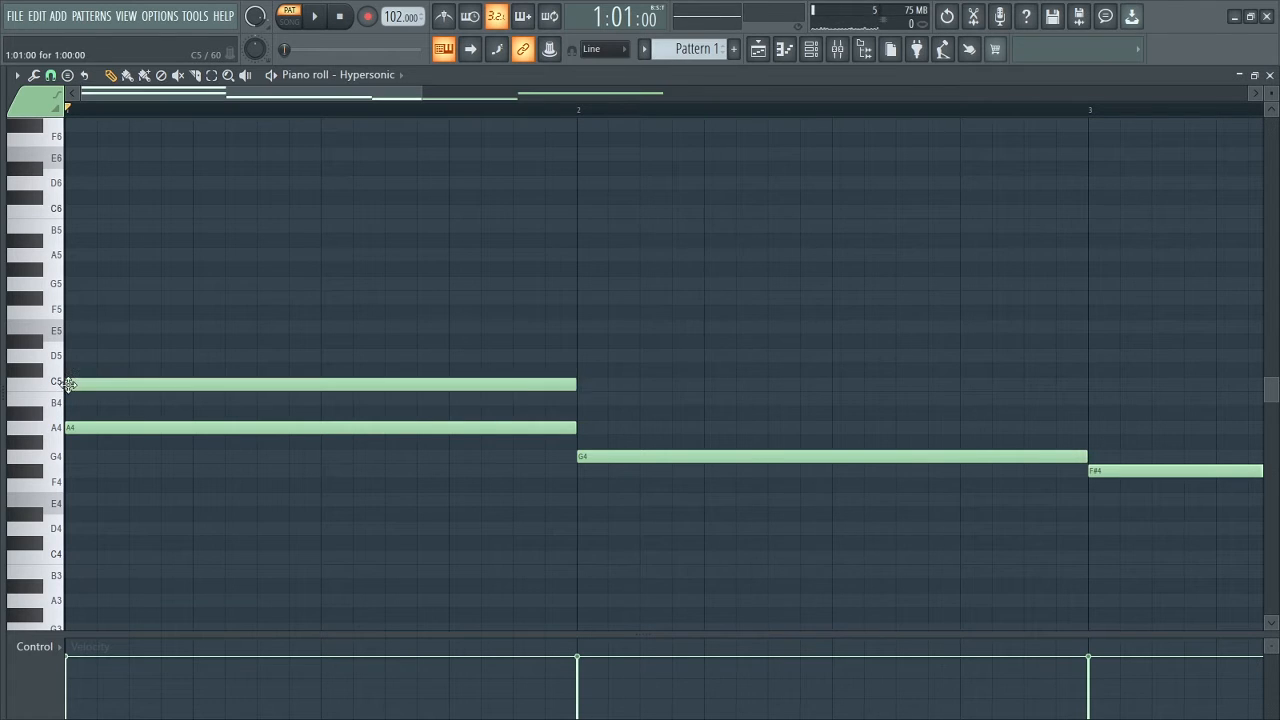
pyautogui.press('Escape')
# Audition the keys above C5 and add a one-bar E5 to complete the bar 1 triad.
pyautogui.click(40, 360)
pyautogui.click(45, 333)
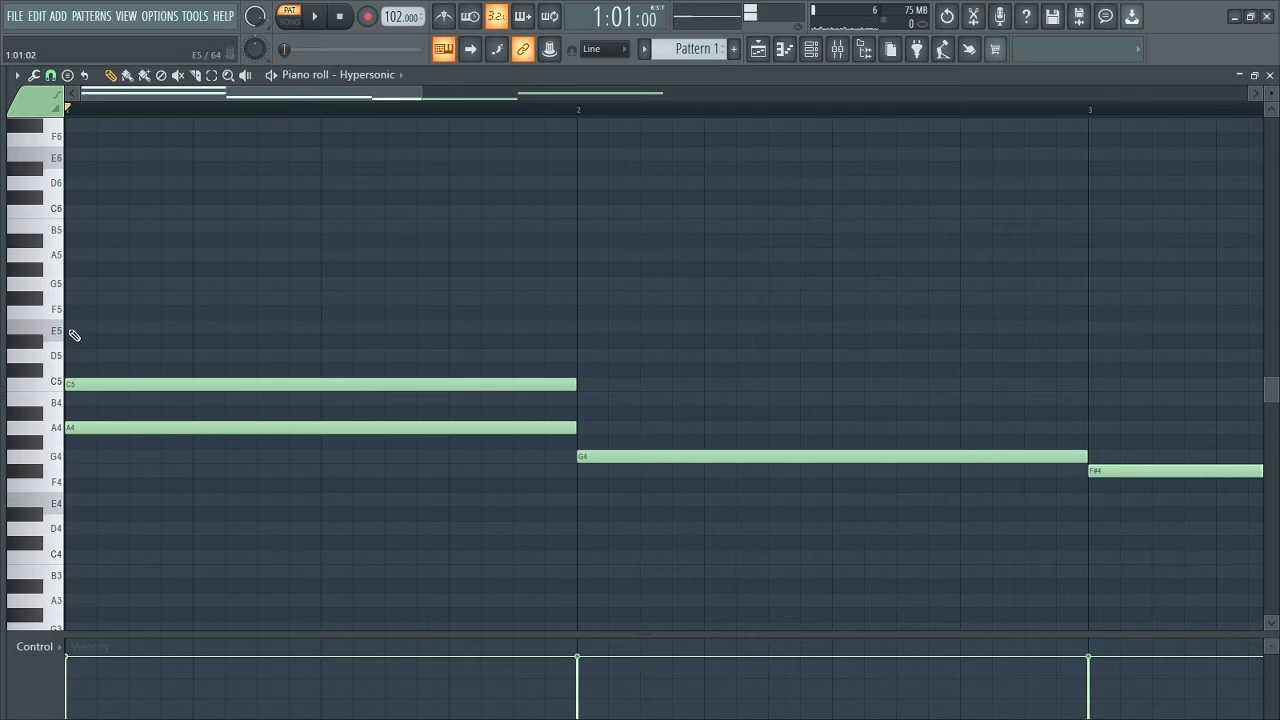
pyautogui.click(73, 333)
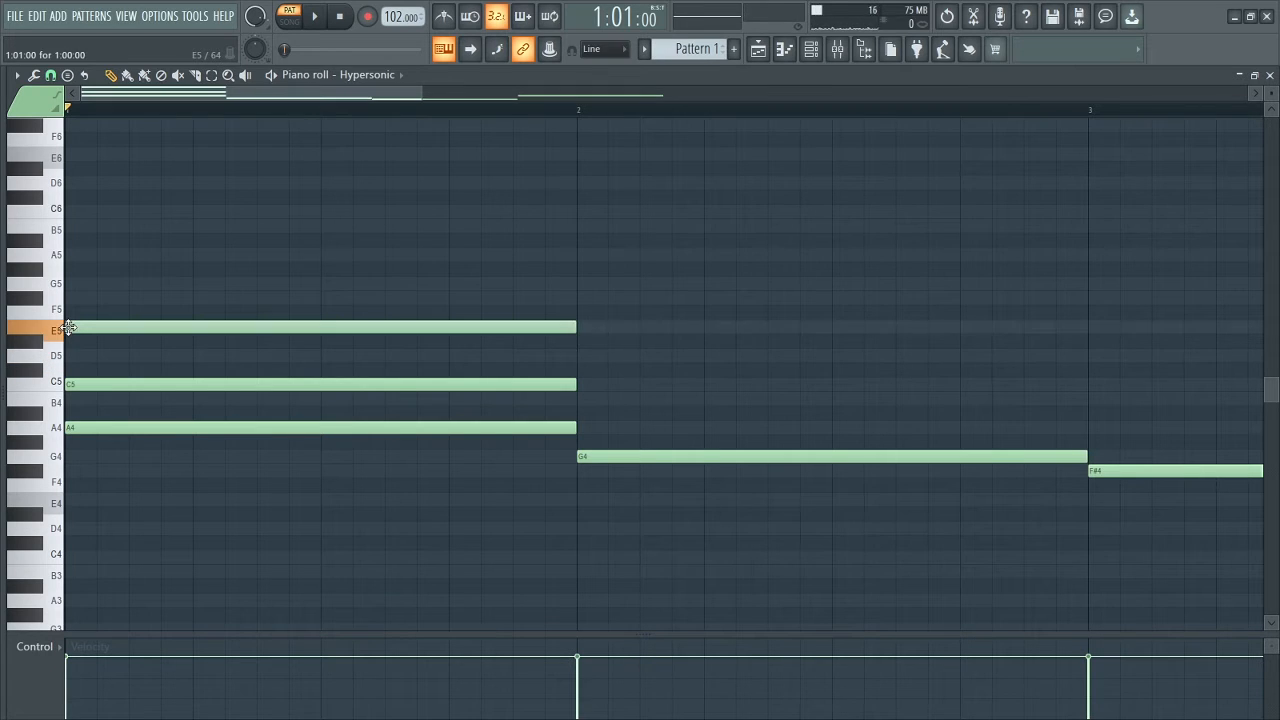
# Add one-bar B4 and D5 notes above the G4 in bar 2 to form a triad.
pyautogui.moveTo(434, 92); pyautogui.dragTo(514, 94)
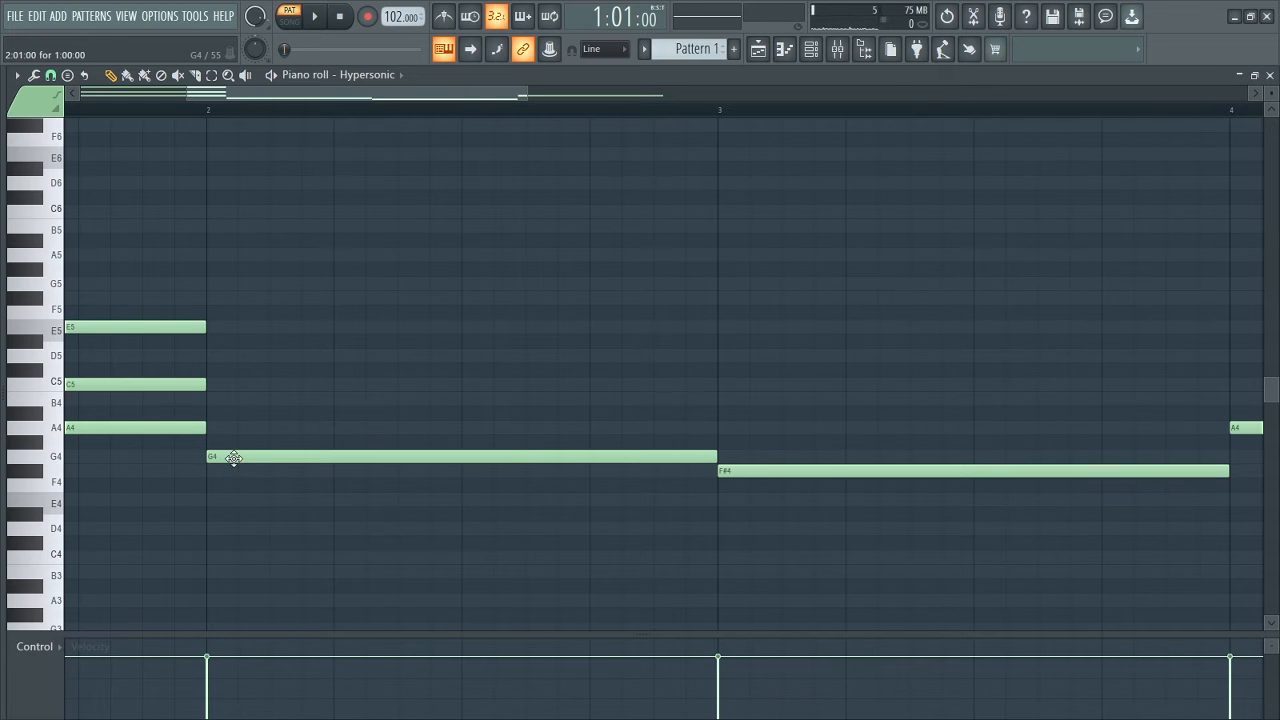
pyautogui.click(211, 400)
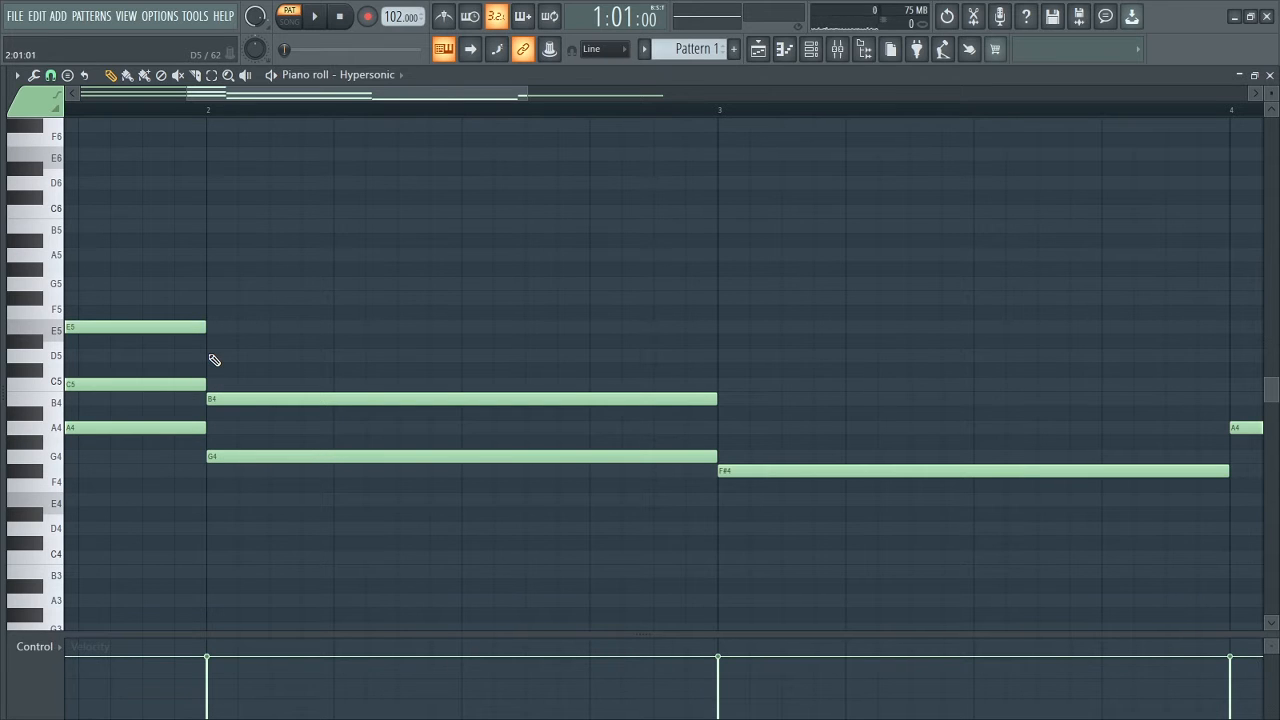
pyautogui.click(213, 360)
# Lower the bar 3 root note to E4 and discard the trial A4 placed above it.
pyautogui.moveTo(432, 97); pyautogui.dragTo(550, 97)
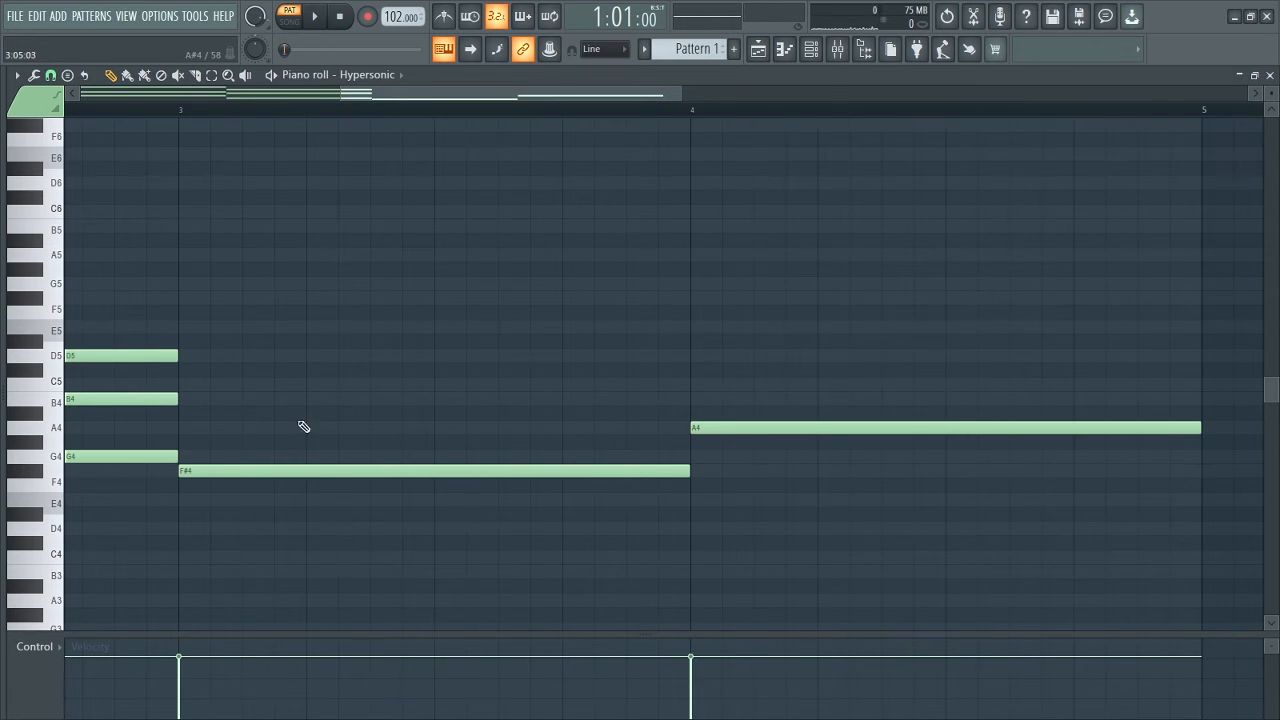
pyautogui.click(185, 430)
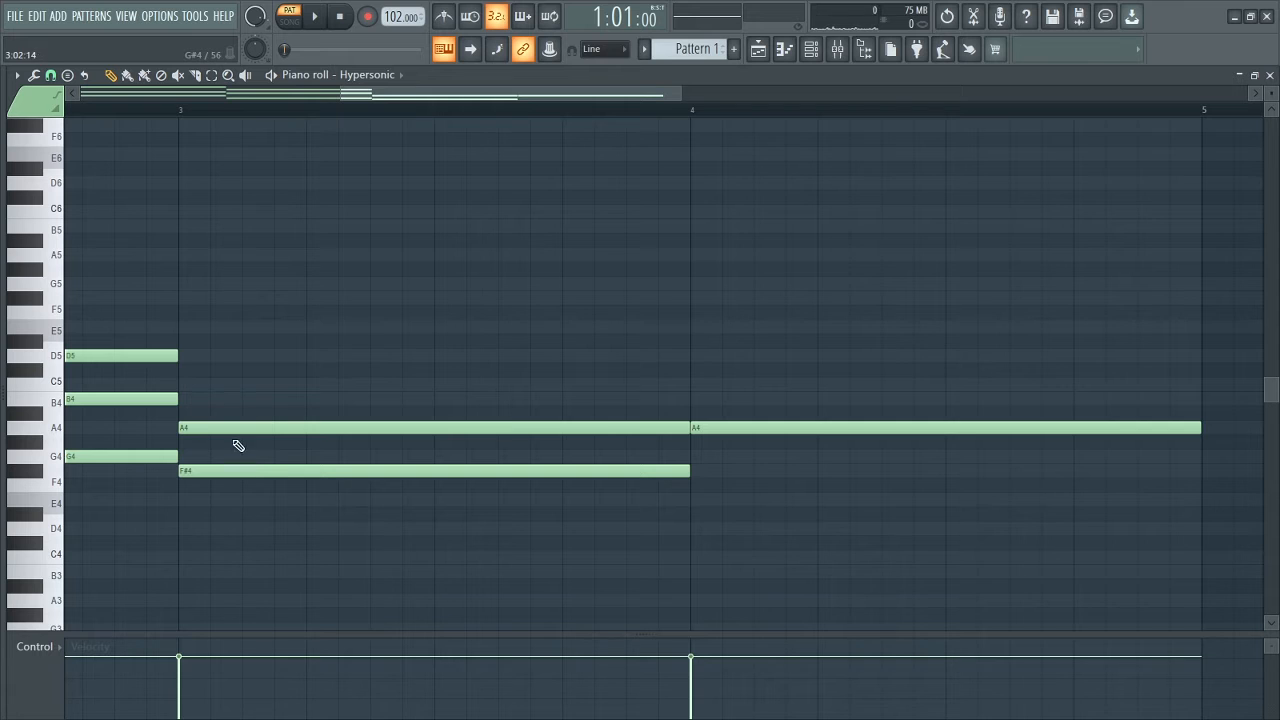
pyautogui.moveTo(252, 471); pyautogui.dragTo(253, 500)
pyautogui.rightClick(271, 428)
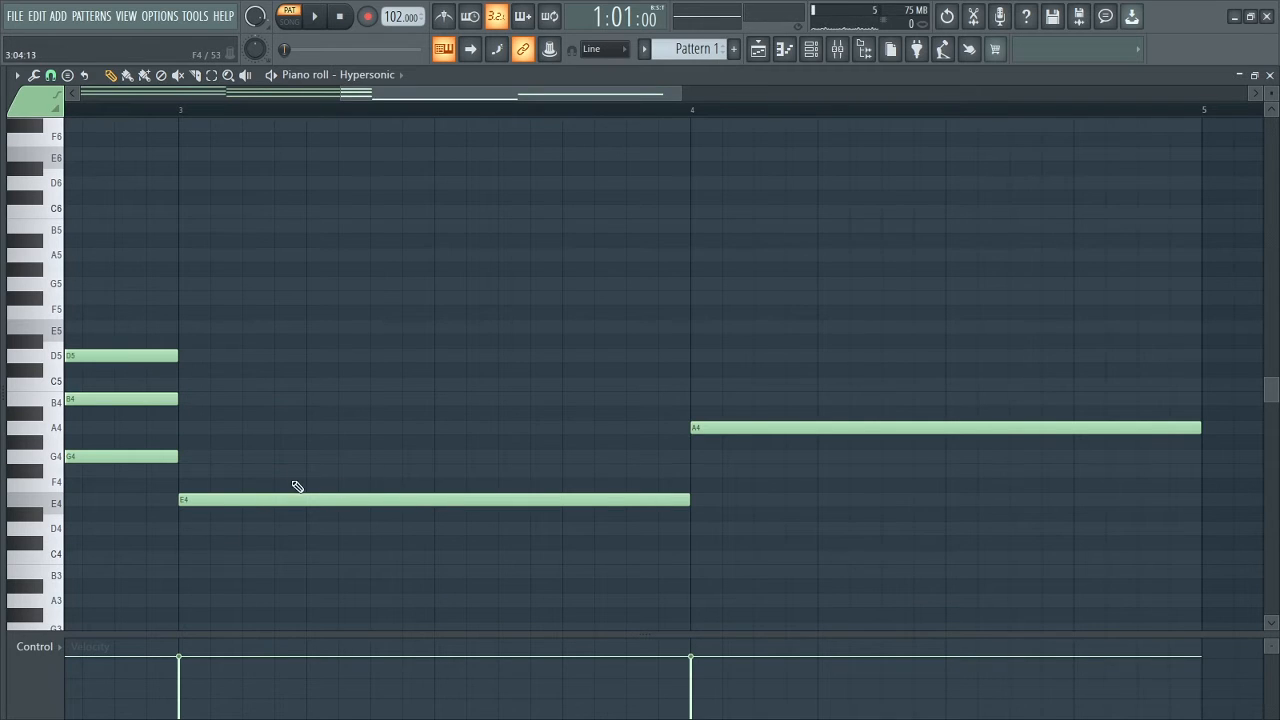
# Add one-bar G4 and B4 notes above the E4 in bar 3 to form a triad.
pyautogui.click(186, 460)
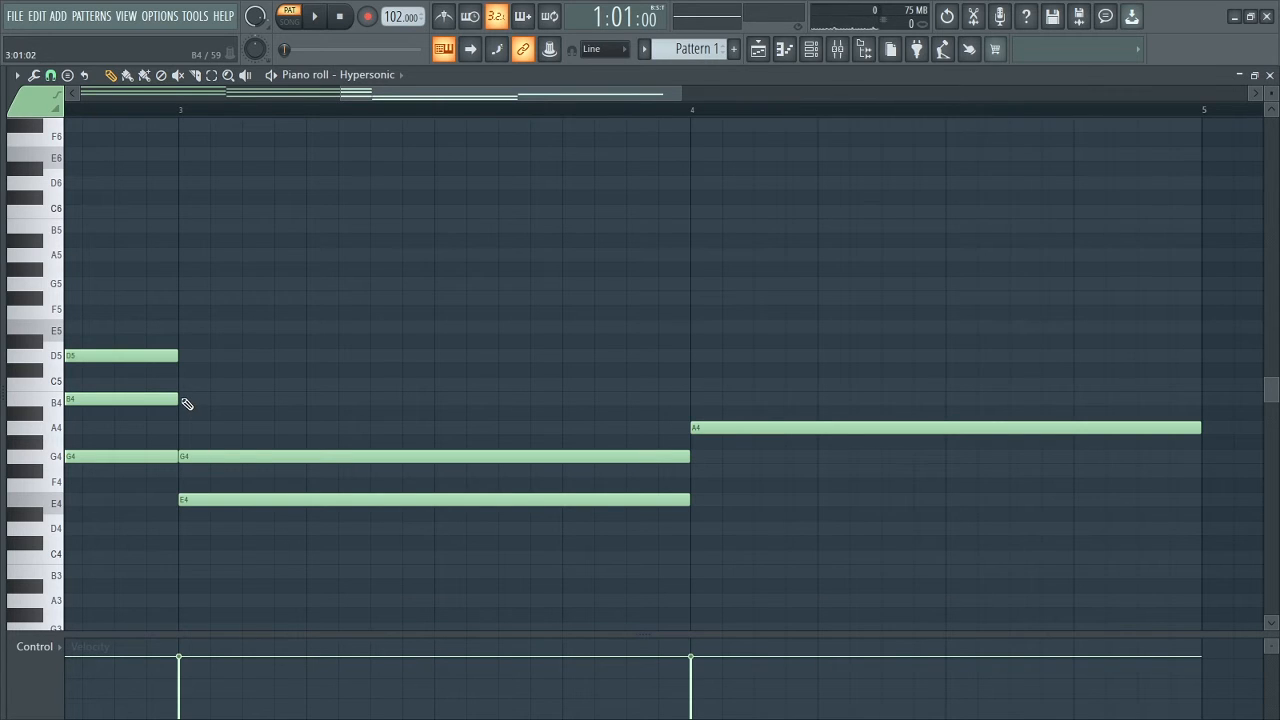
pyautogui.doubleClick(186, 403)
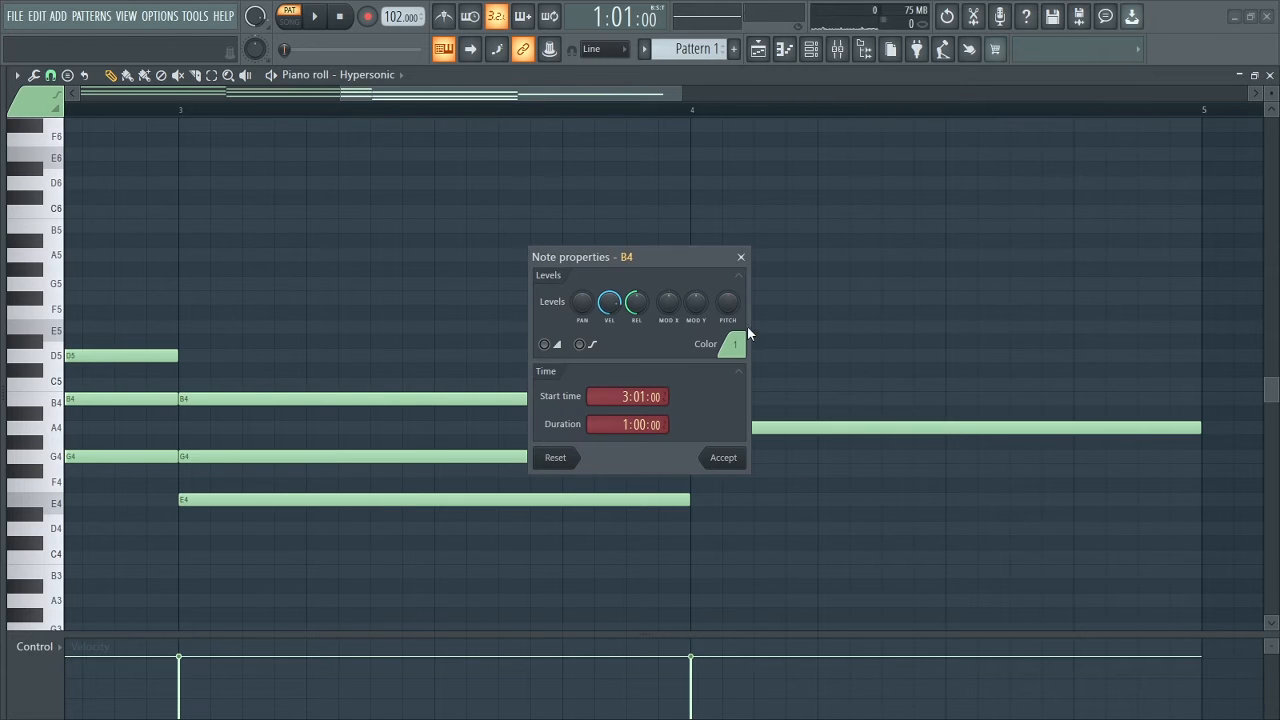
pyautogui.click(741, 250)
# Add one-bar C5 and E5 notes above the A4 in bar 4 to form a triad.
pyautogui.hscroll(3, 347, 420)
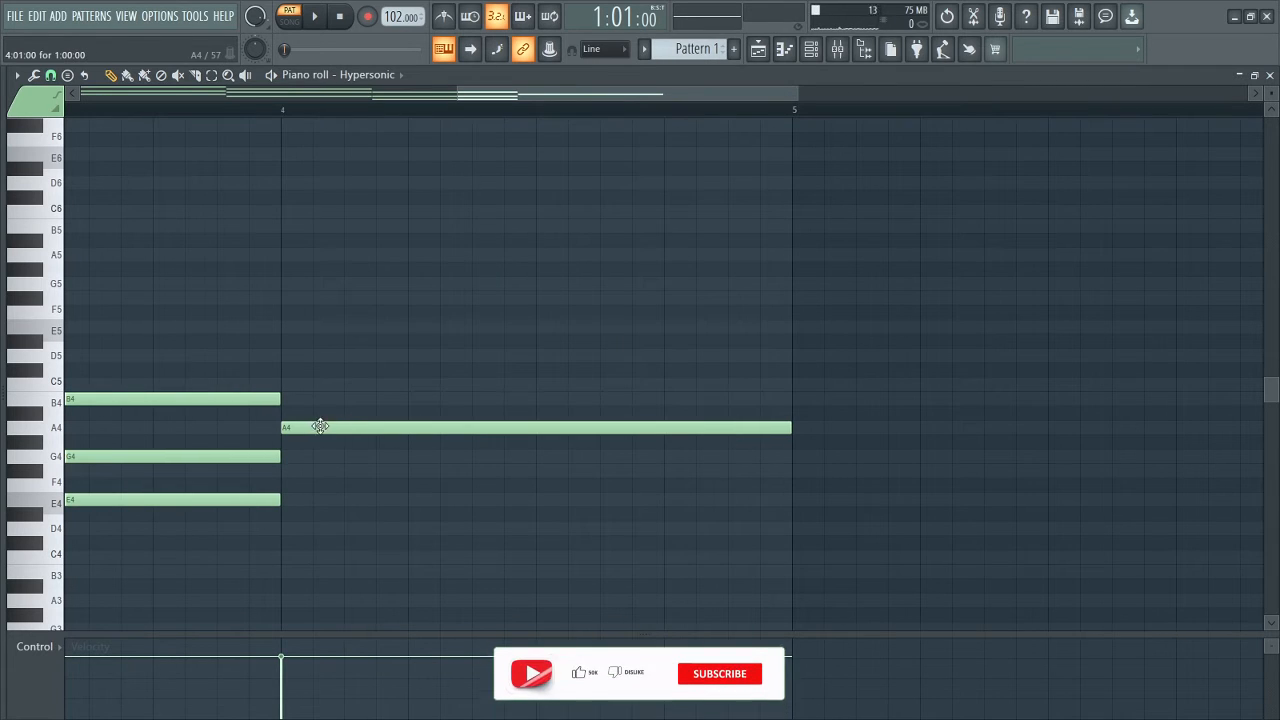
pyautogui.doubleClick(290, 384)
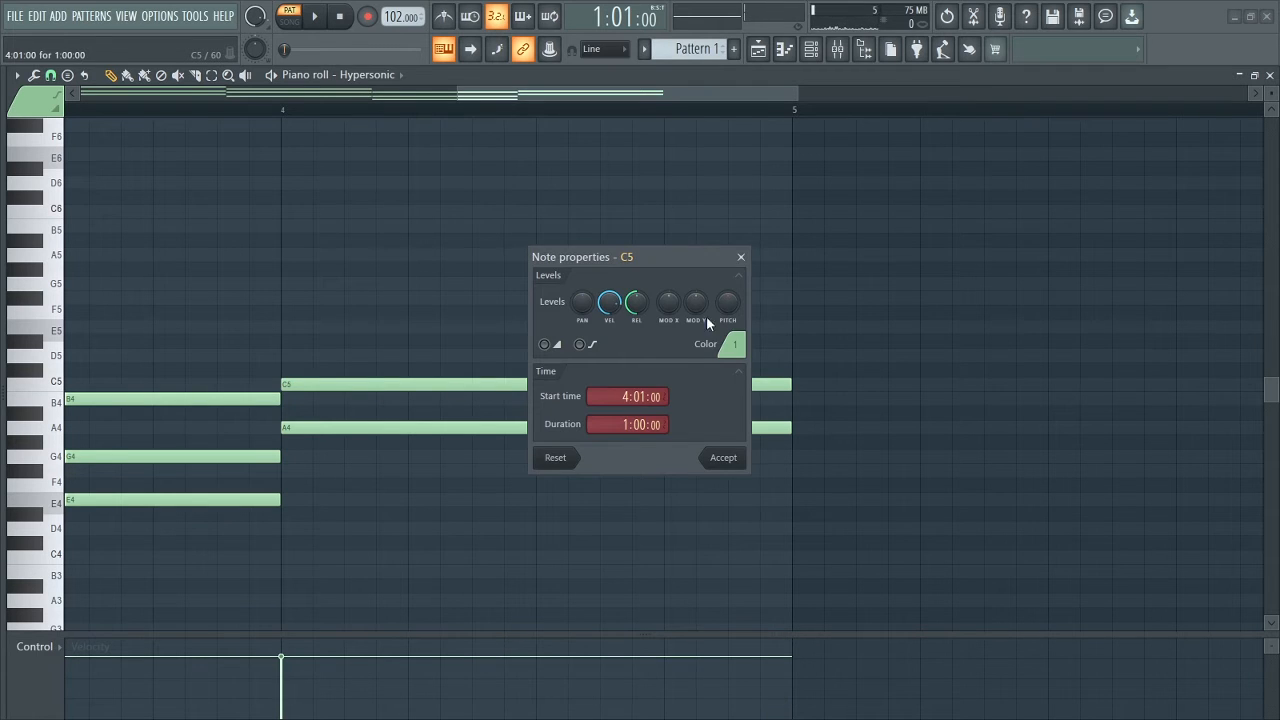
pyautogui.click(740, 257)
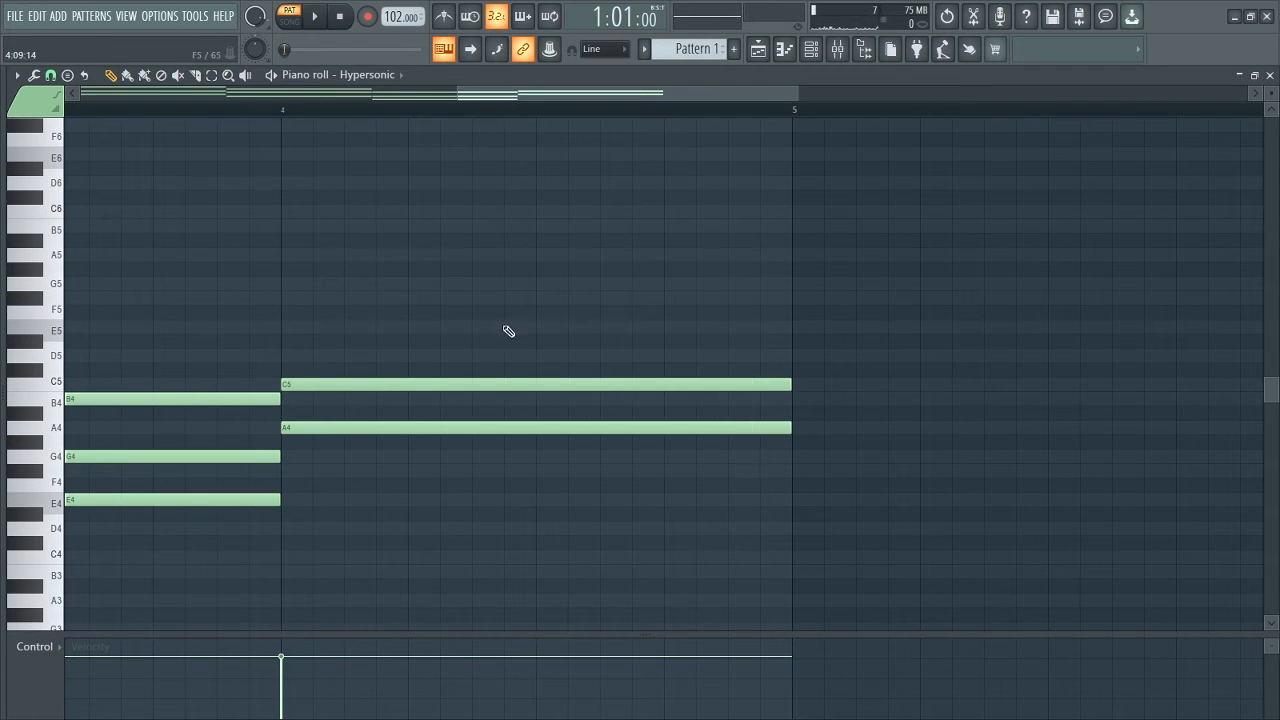
pyautogui.click(285, 328)
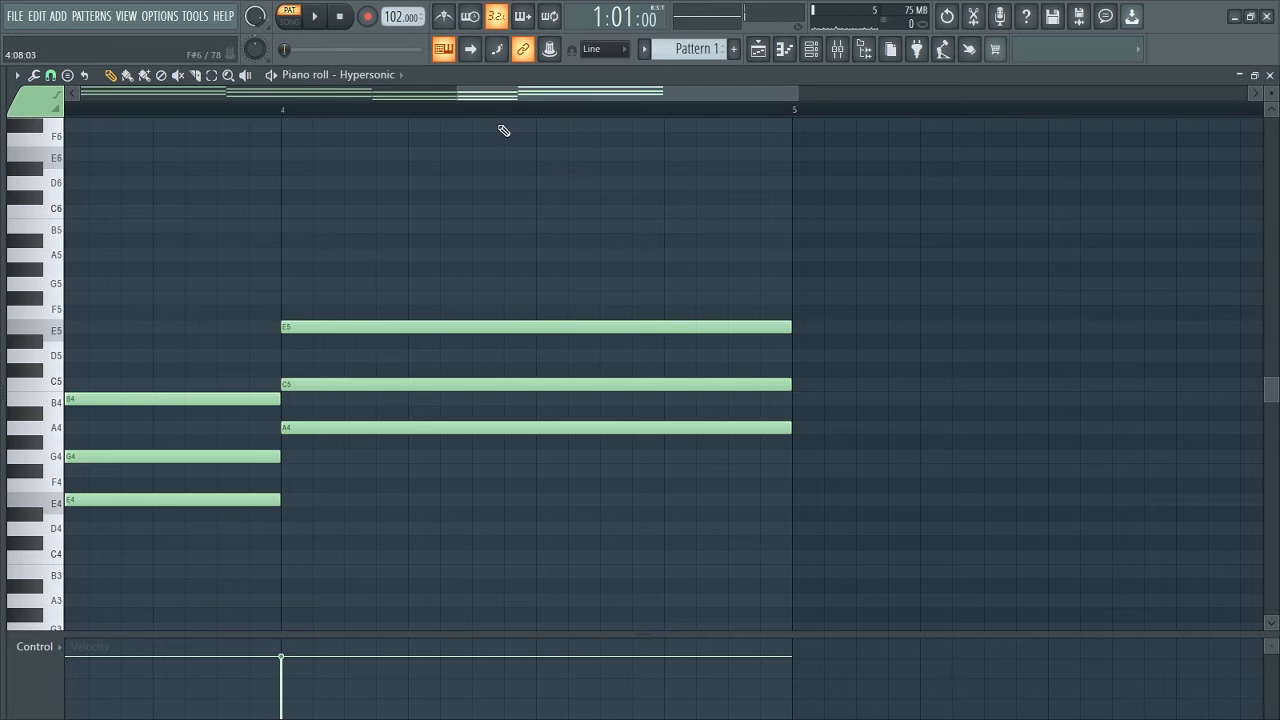
# Play back the four-bar chord progression from the start of the pattern.
pyautogui.moveTo(458, 93); pyautogui.dragTo(77, 95)
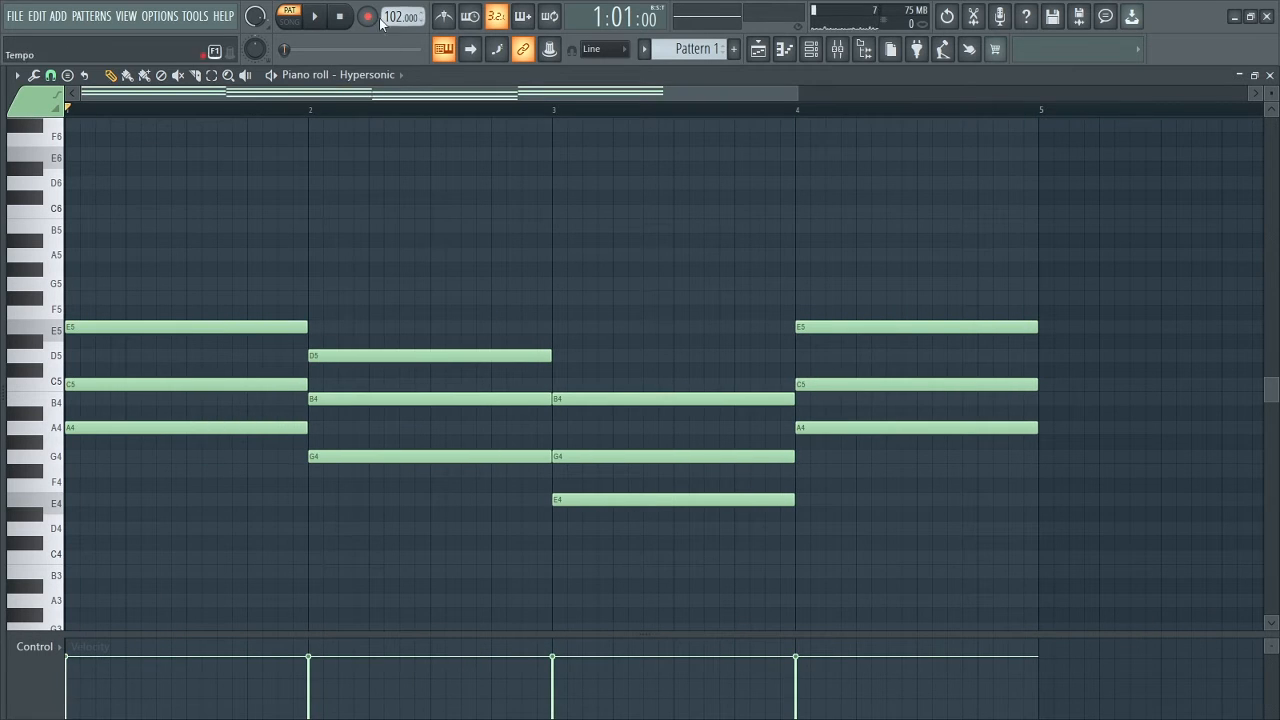
pyautogui.click(329, 19)
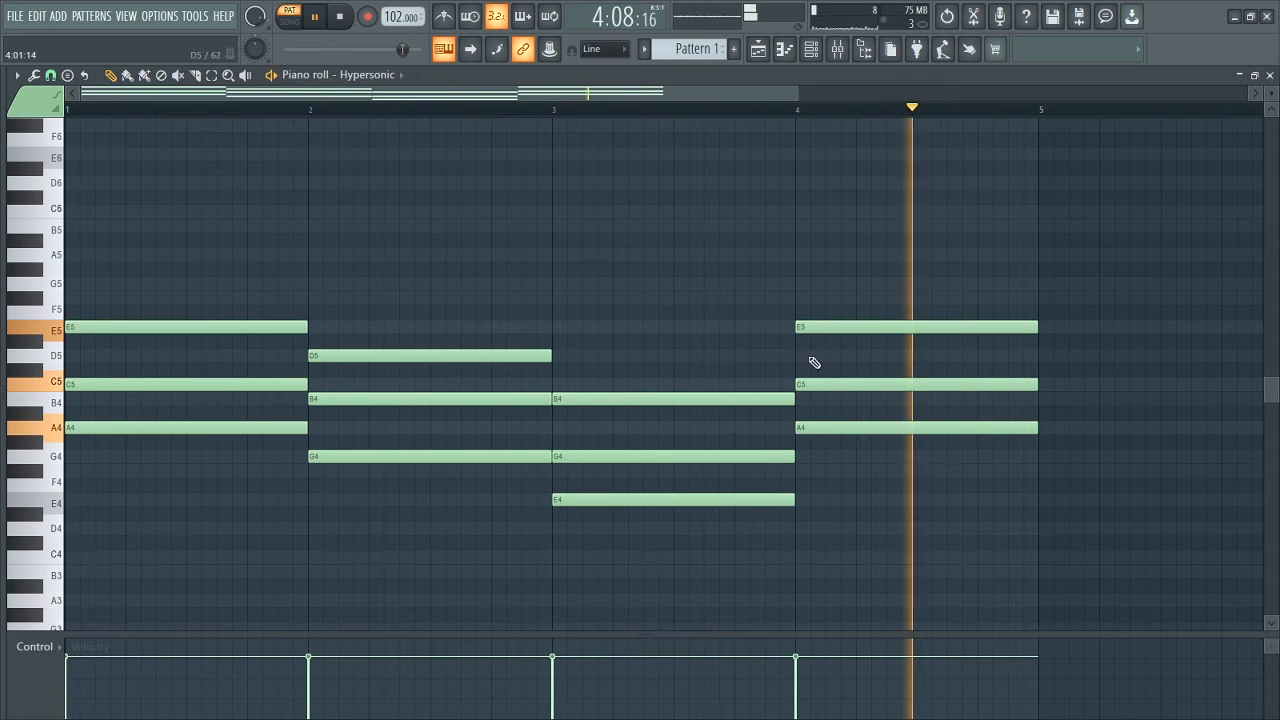
# Duplicate the lowest note of each bar's chord one octave down, adding A3, G3, E3 and A3 as bass notes.
pyautogui.press('space')
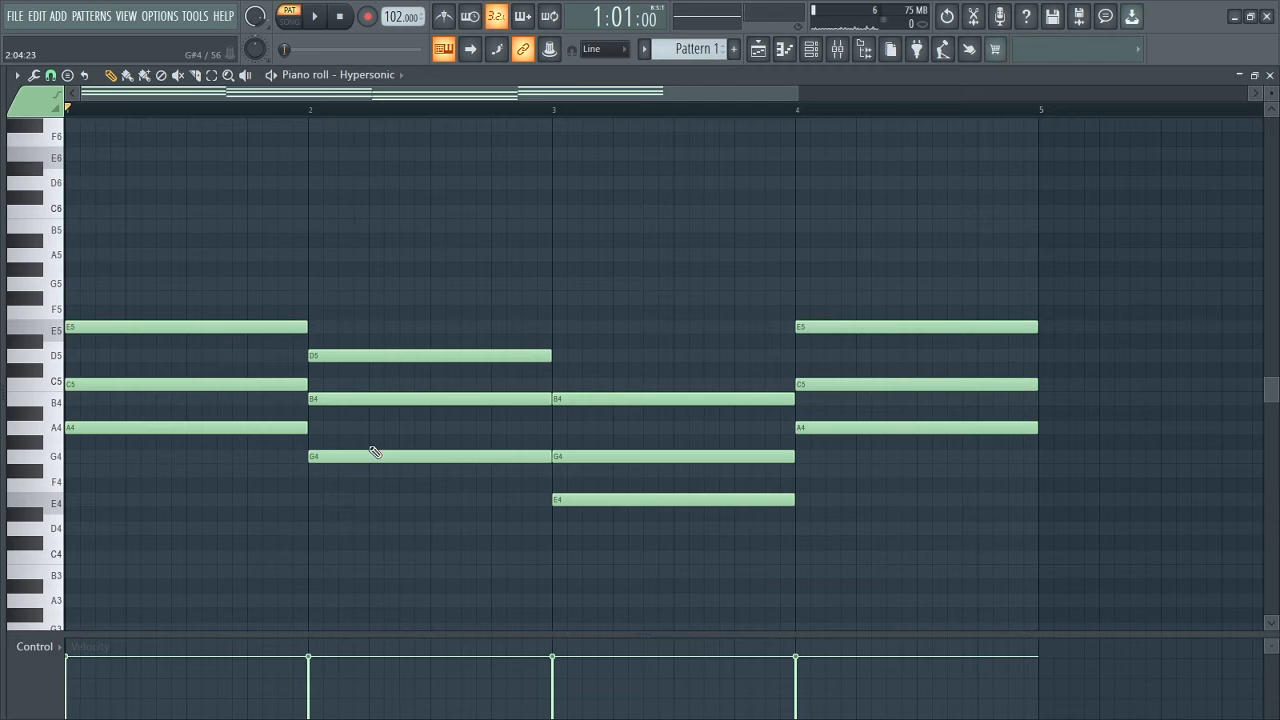
pyautogui.scroll(-3, 372, 452)
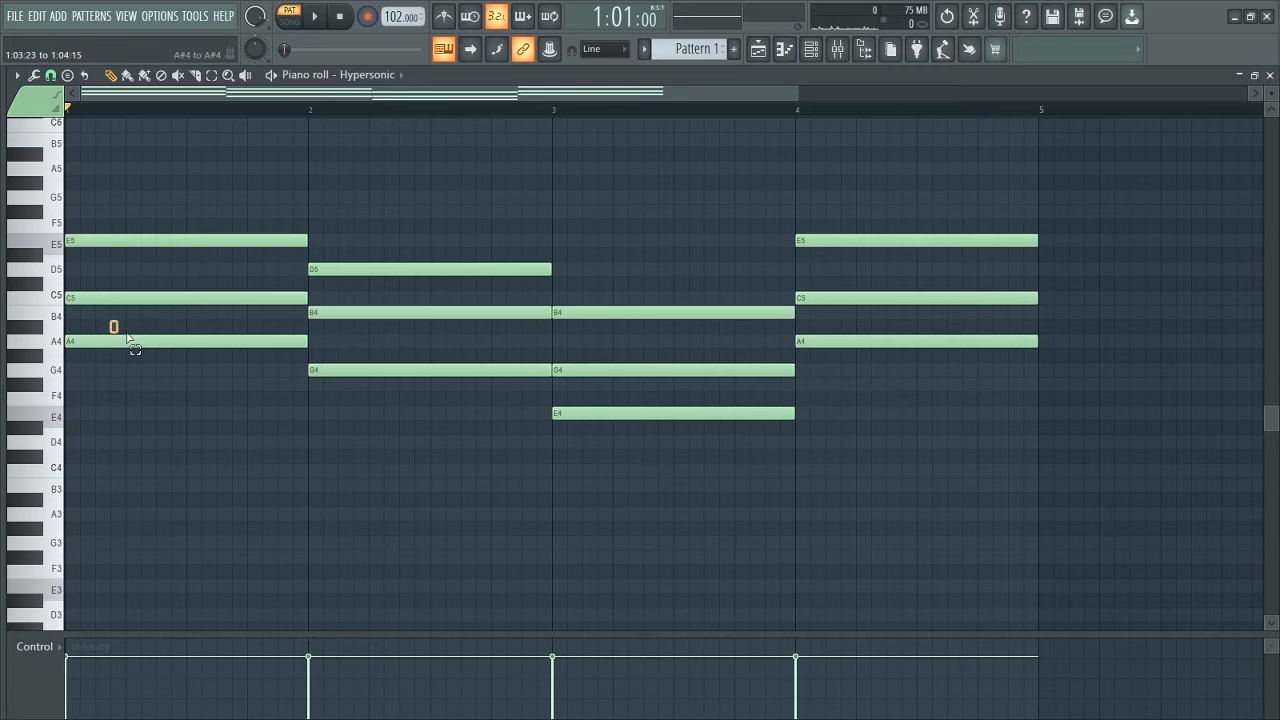
pyautogui.moveTo(115, 330); pyautogui.dragTo(198, 378)
pyautogui.moveTo(363, 350); pyautogui.dragTo(510, 438)
pyautogui.moveTo(620, 408); pyautogui.dragTo(697, 455)
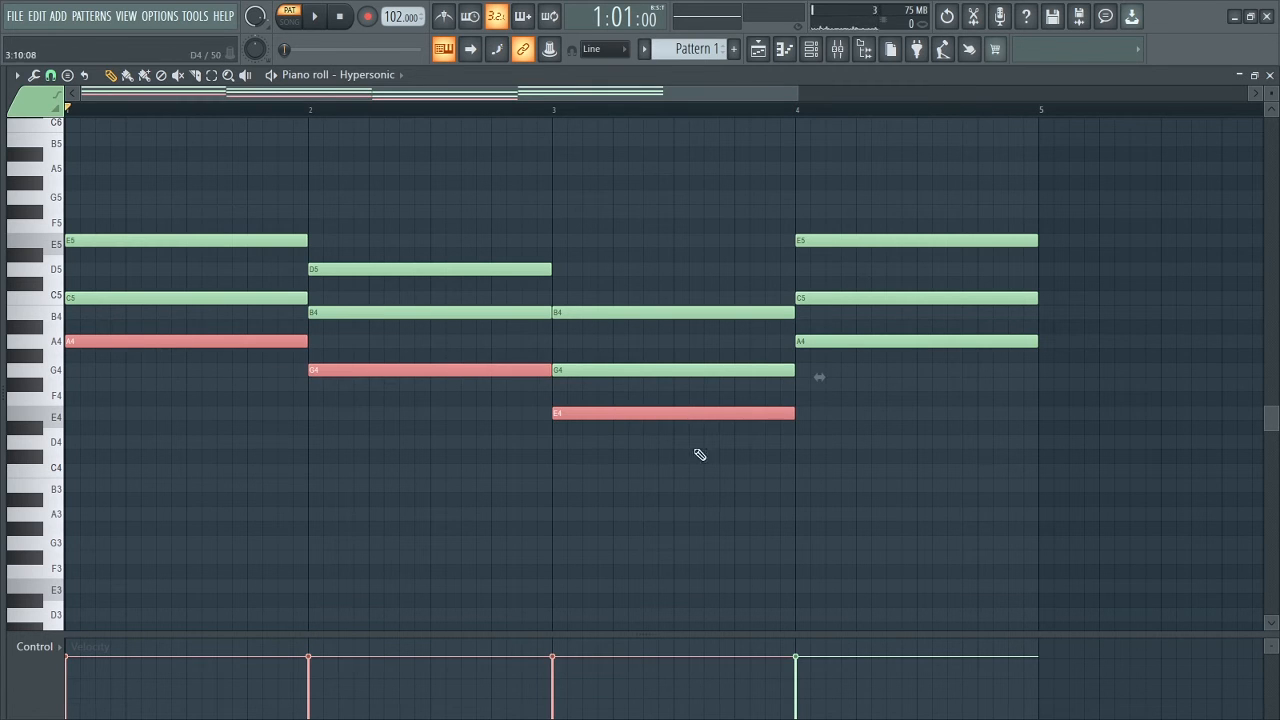
pyautogui.moveTo(818, 324)
pyautogui.mouseDown()
pyautogui.moveTo(886, 363)
pyautogui.moveTo(869, 338)
pyautogui.moveTo(838, 338)
pyautogui.mouseUp()
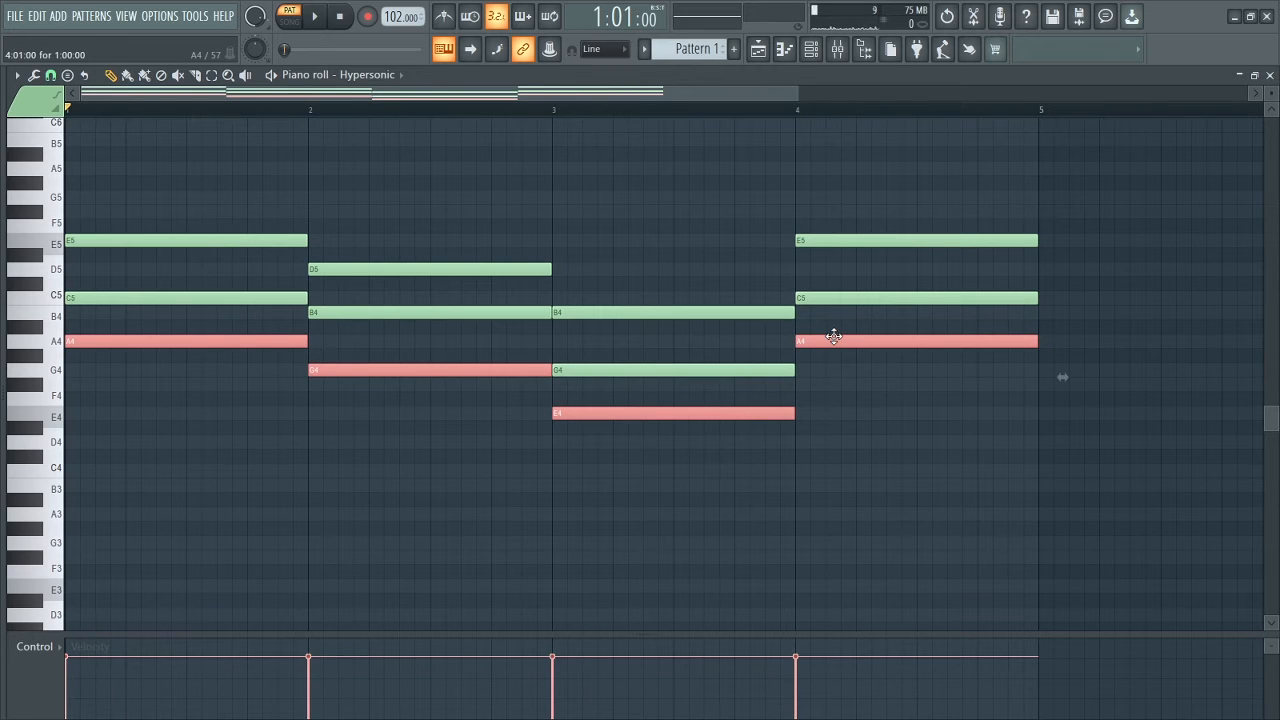
pyautogui.hotkey('ctrl', 'Down')
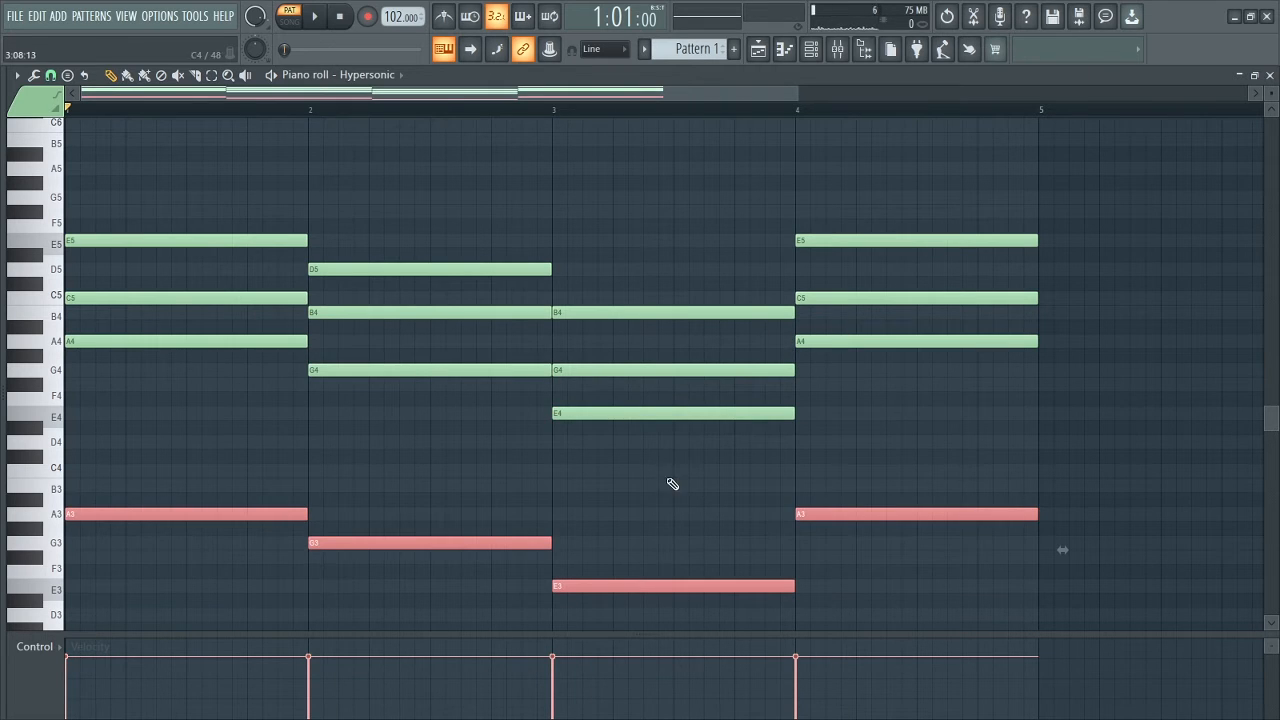
pyautogui.click(672, 484)
pyautogui.rightClick(672, 484)
pyautogui.scroll(-2, 680, 484)
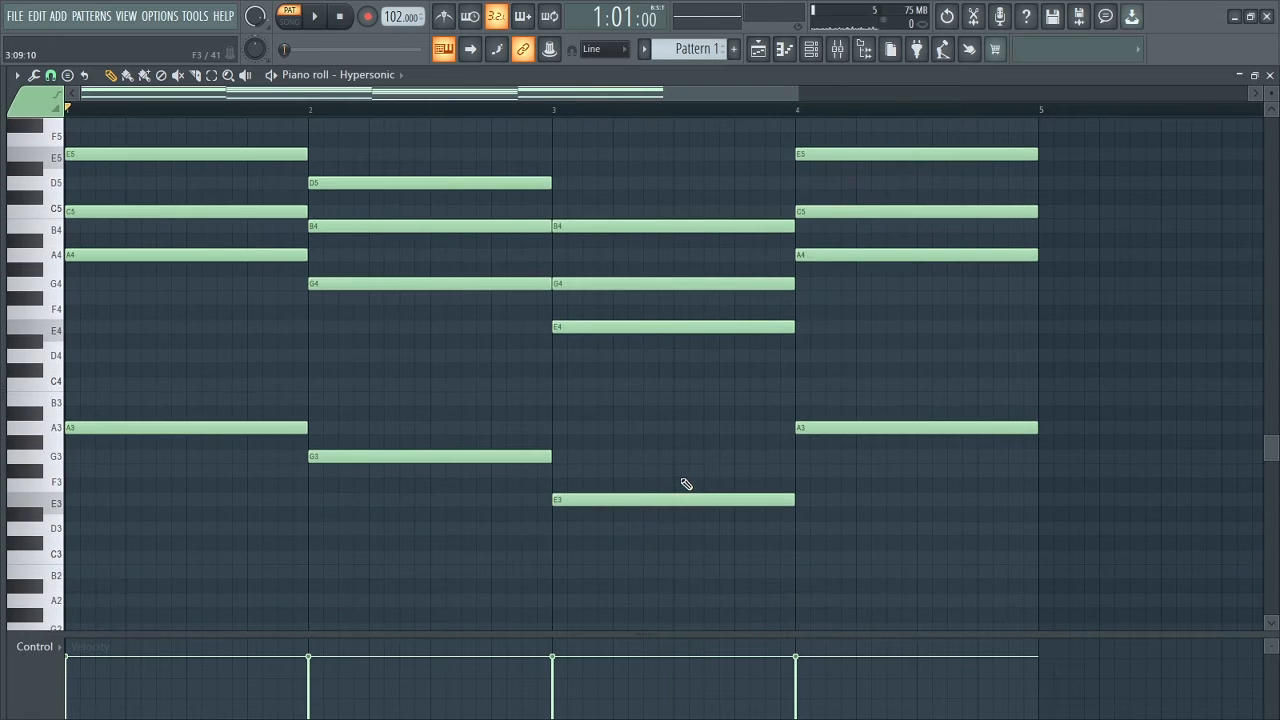
# Play back the progression with its octave-down bass notes from the start of the pattern.
pyautogui.scroll(1, 686, 484)
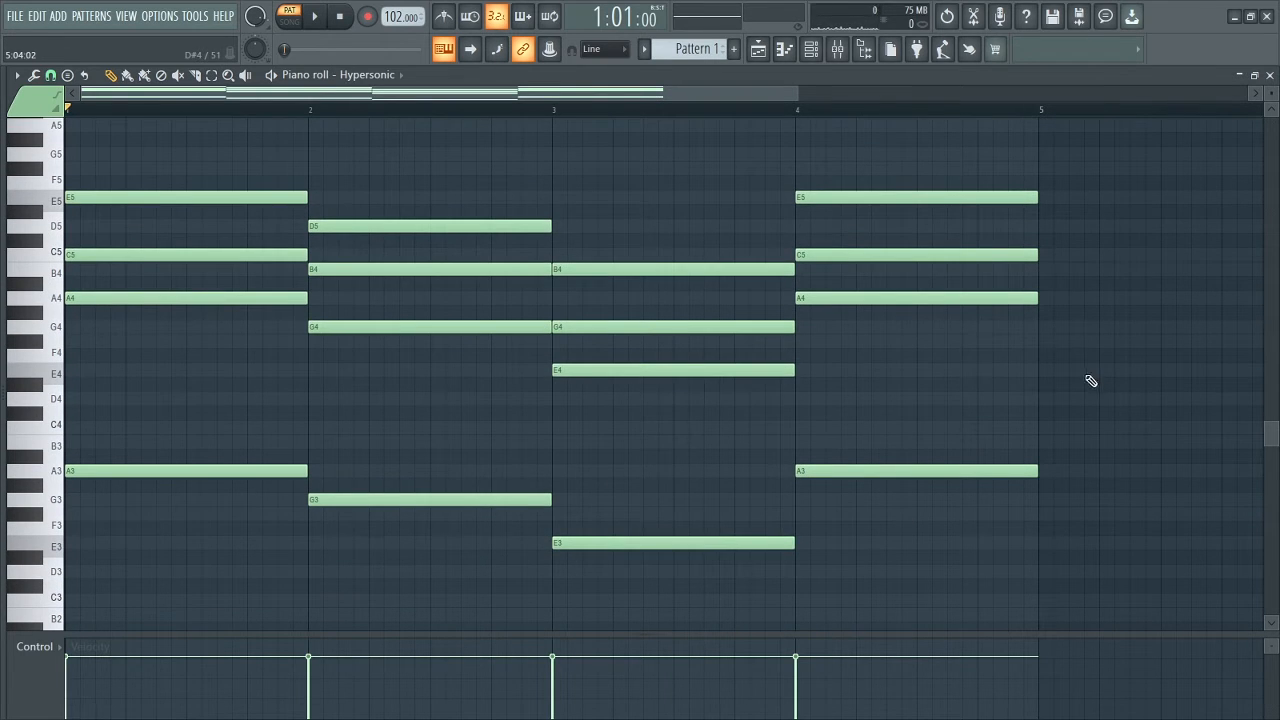
pyautogui.press('space')
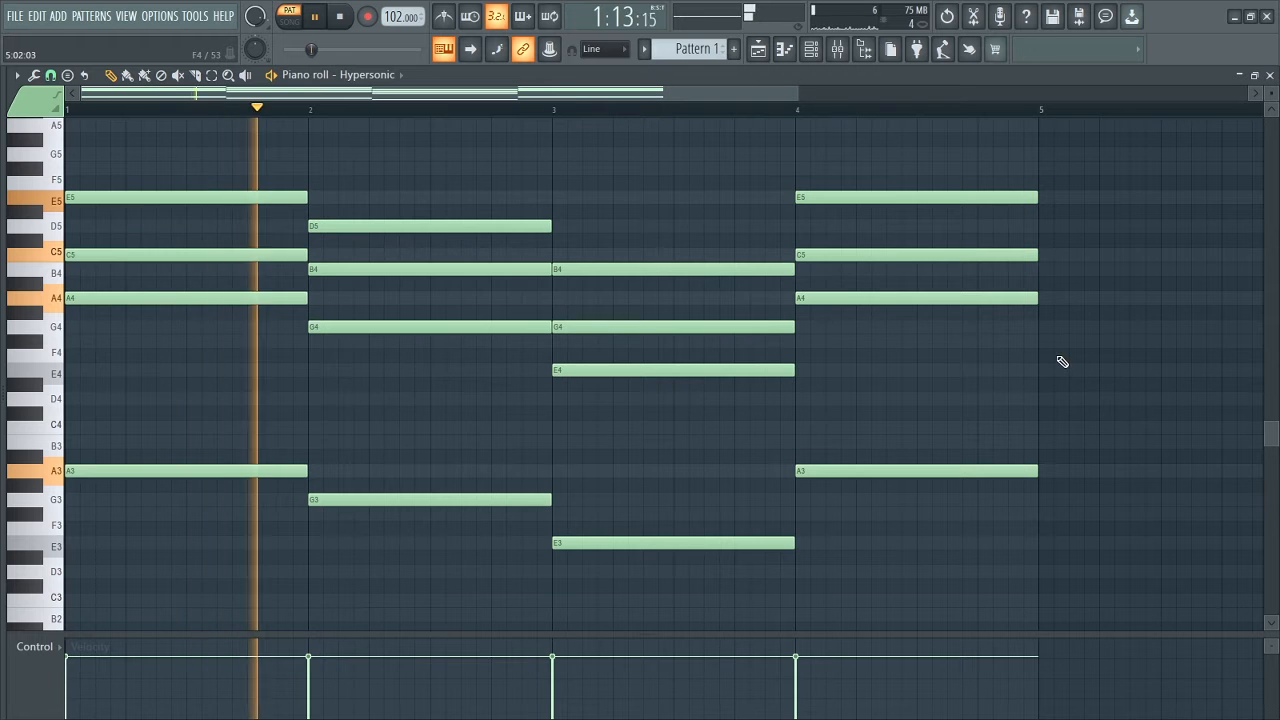
pyautogui.scroll(1, 1063, 362)
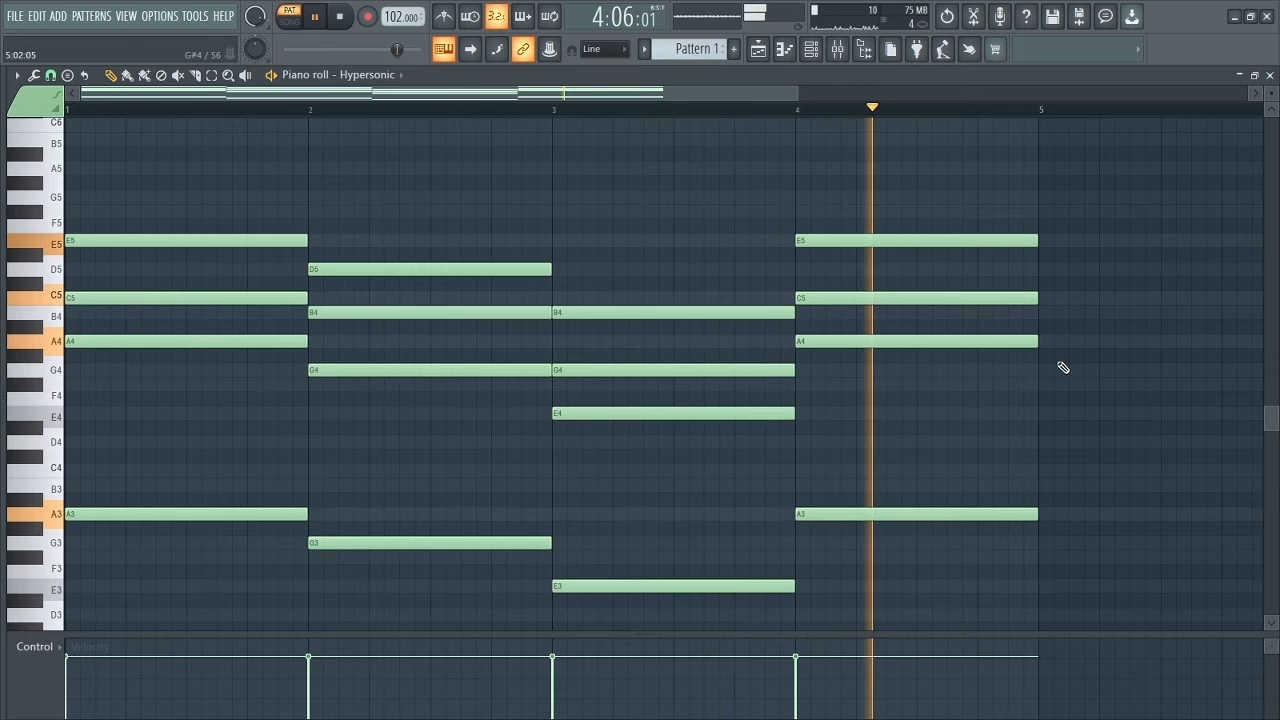
pyautogui.press('space')
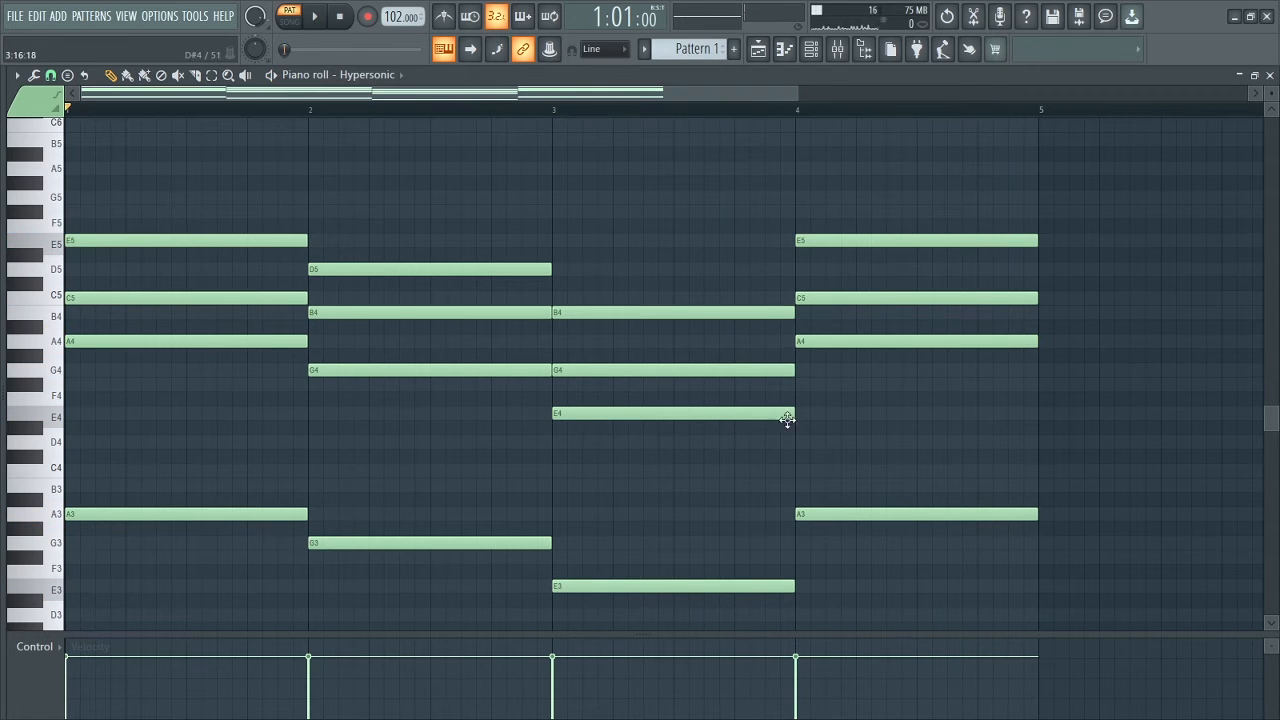
# Add one-bar top notes above the chords: A5 in bar 1, G5 in bar 2, B5 in bar 3 and C6 in bar 4.
pyautogui.scroll(1, 364, 408)
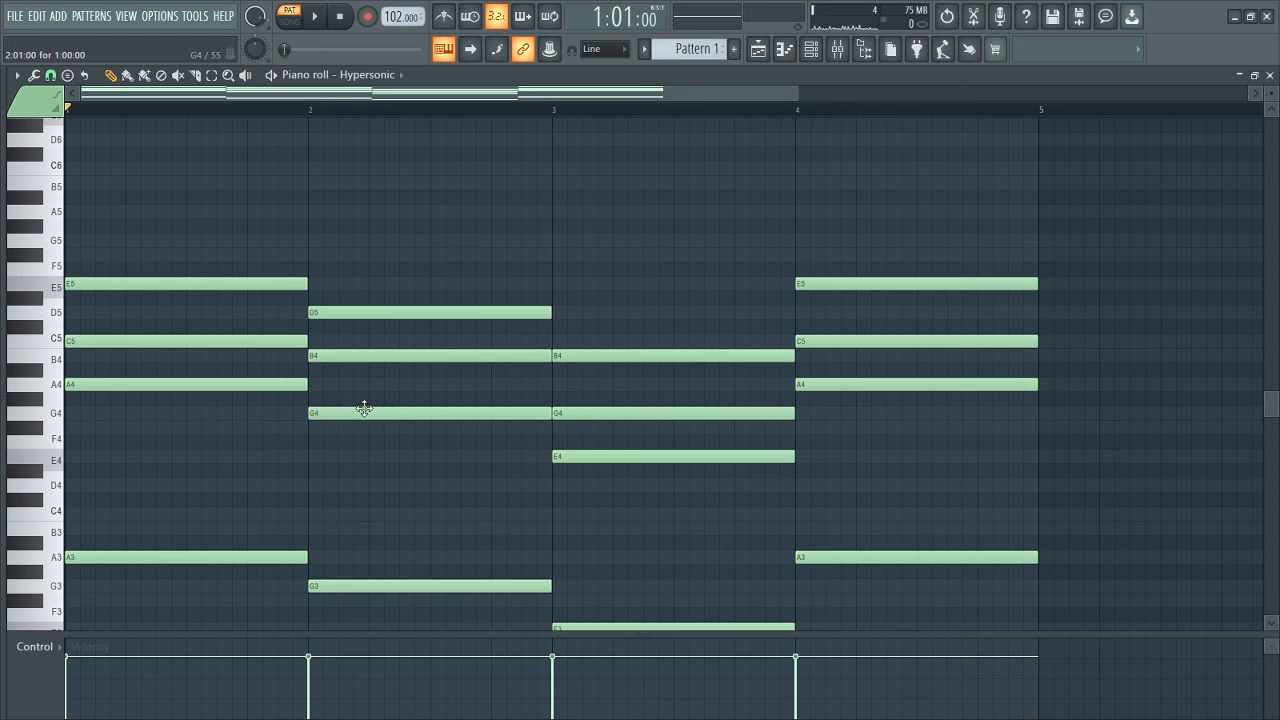
pyautogui.click(71, 214)
pyautogui.click(310, 241)
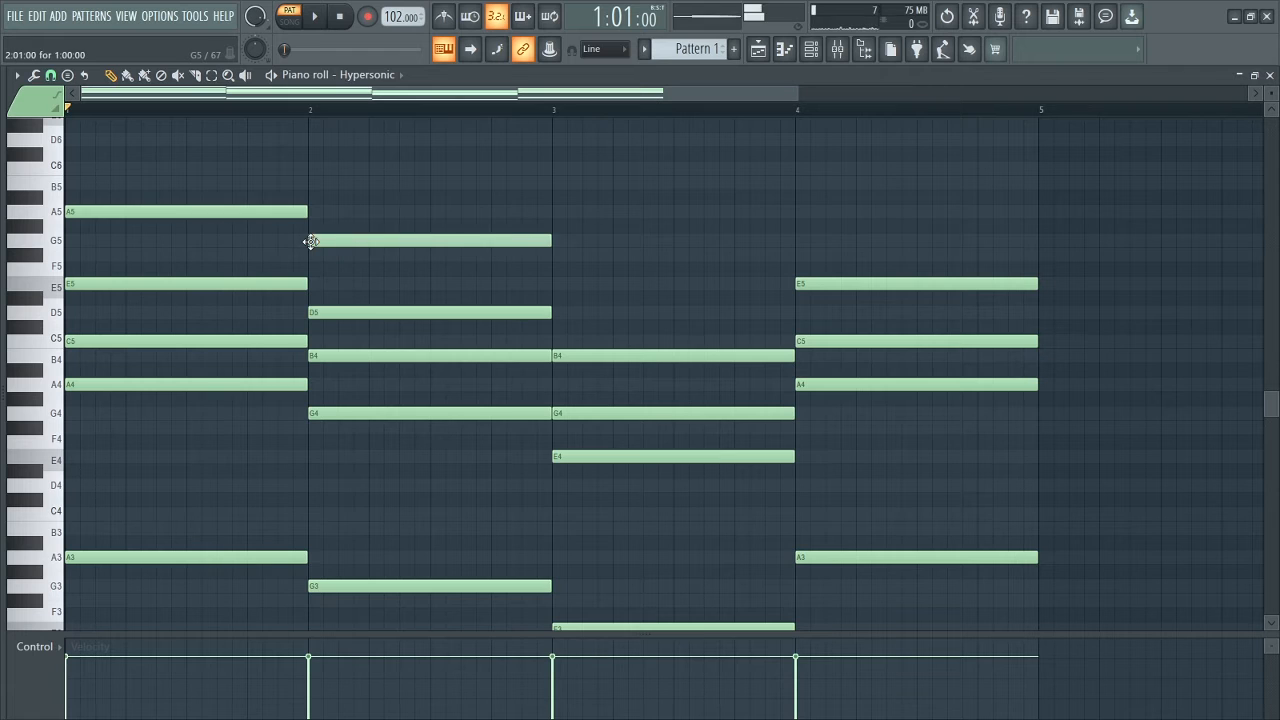
pyautogui.click(553, 186)
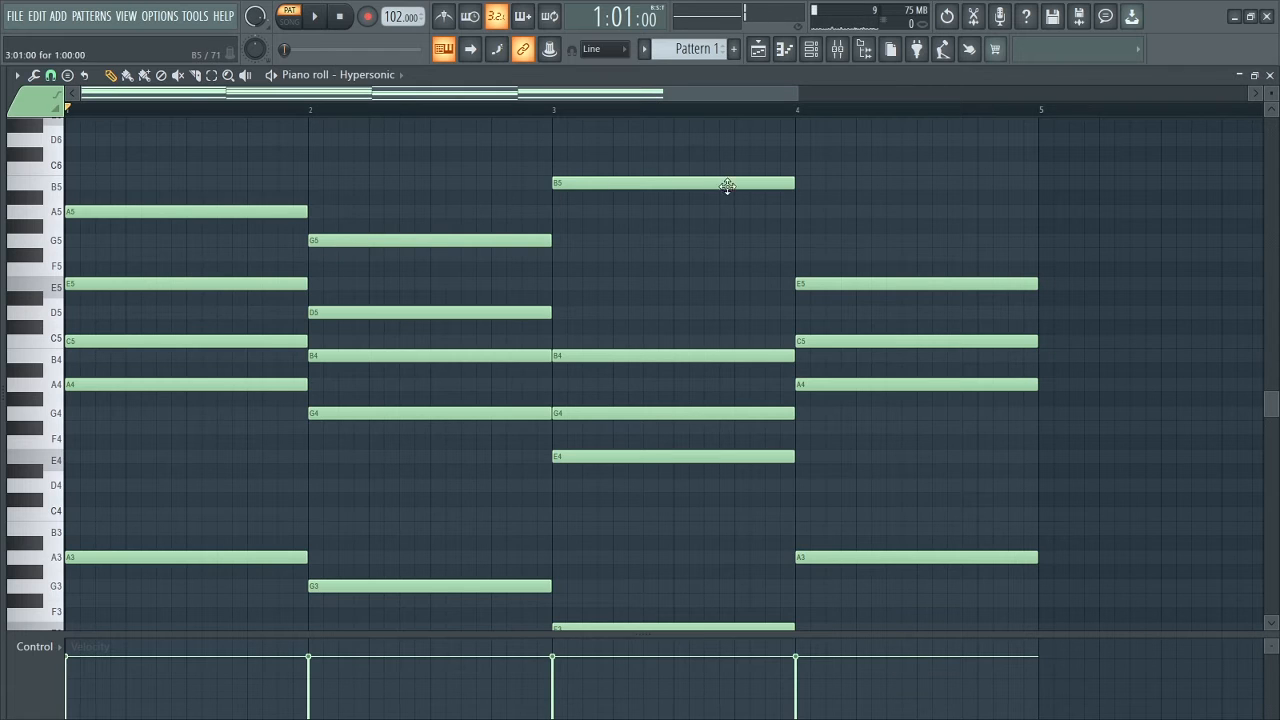
pyautogui.click(798, 211)
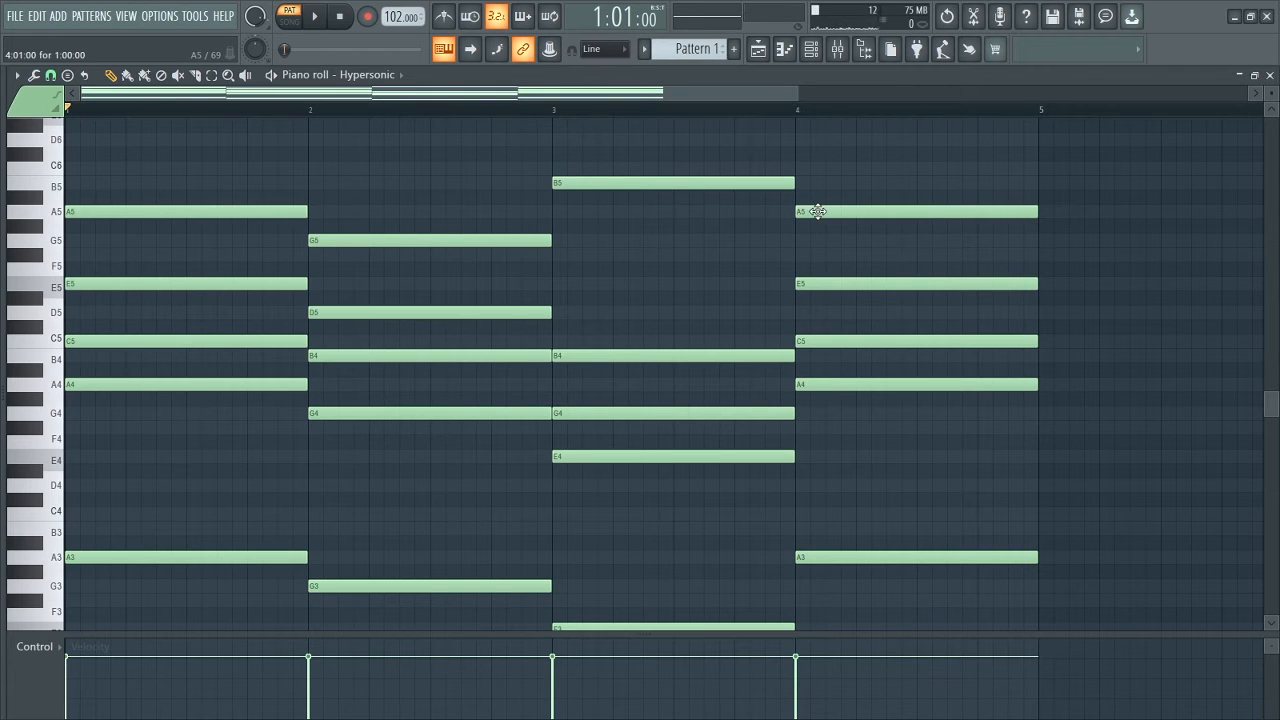
pyautogui.moveTo(818, 211); pyautogui.dragTo(812, 163)
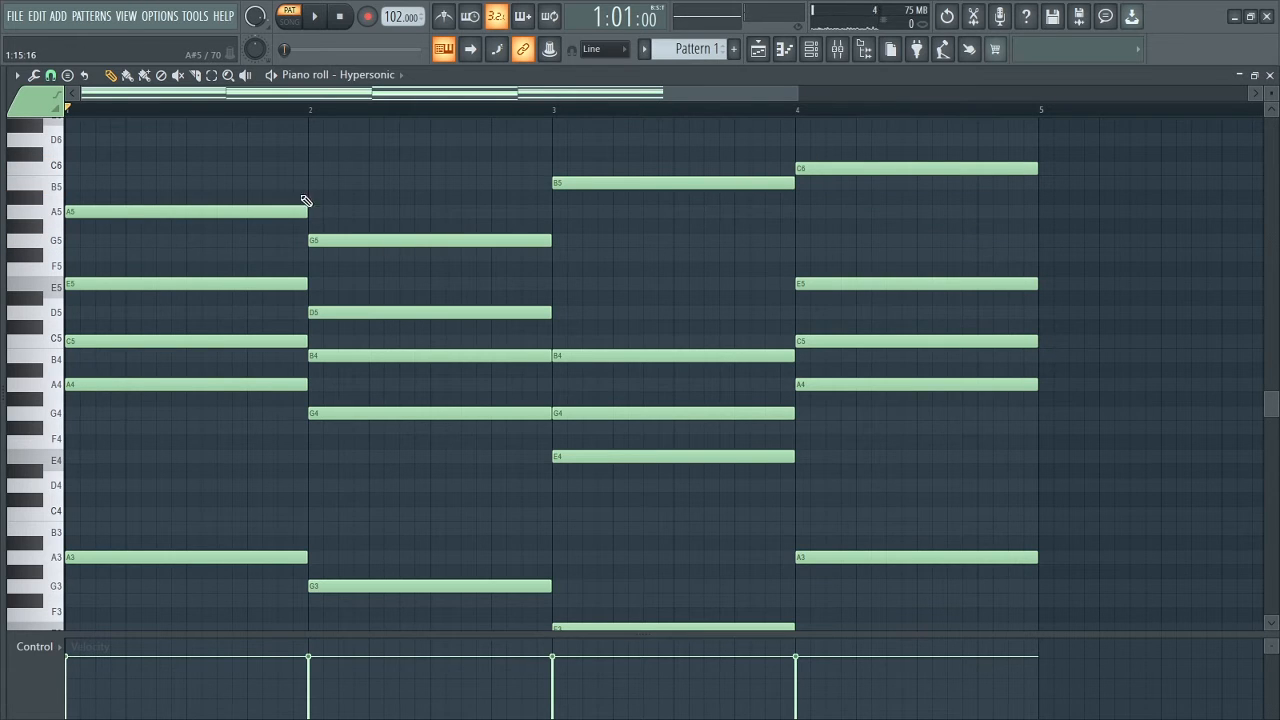
# Play back all four bars to hear the added top notes.
pyautogui.press('space')
pyautogui.scroll(-2, 600, 318)
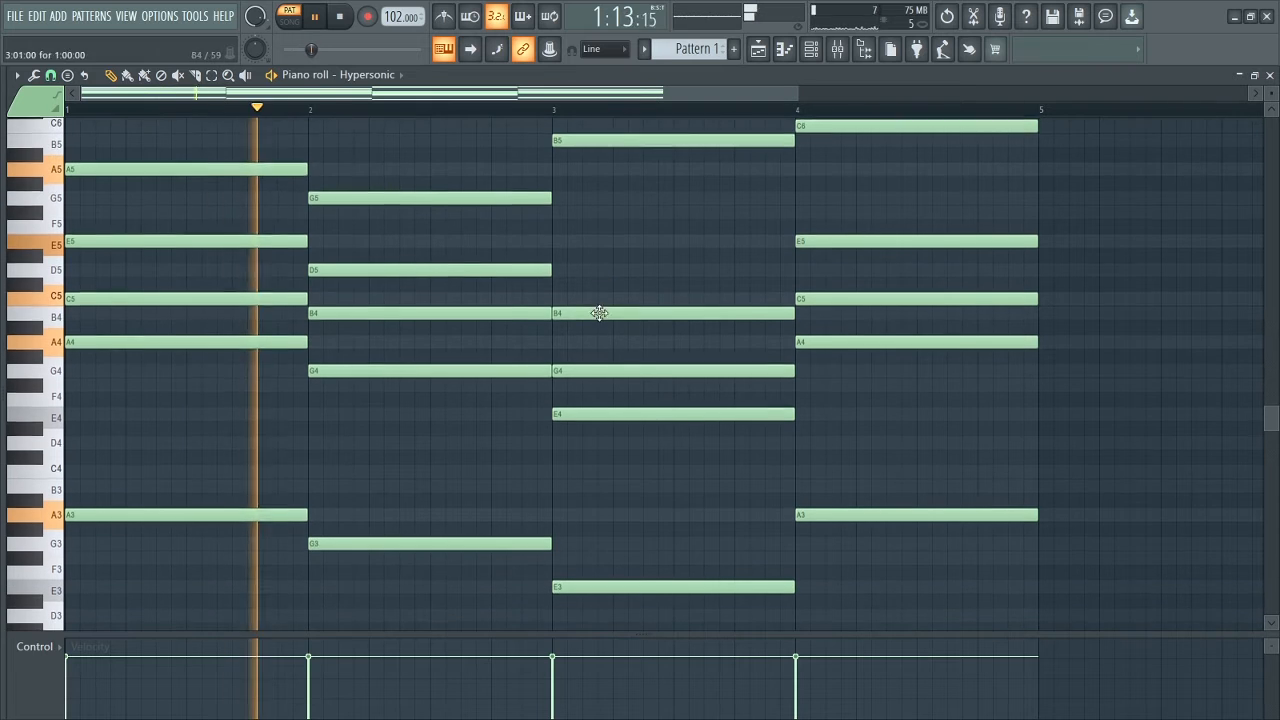
pyautogui.scroll(4, 786, 289)
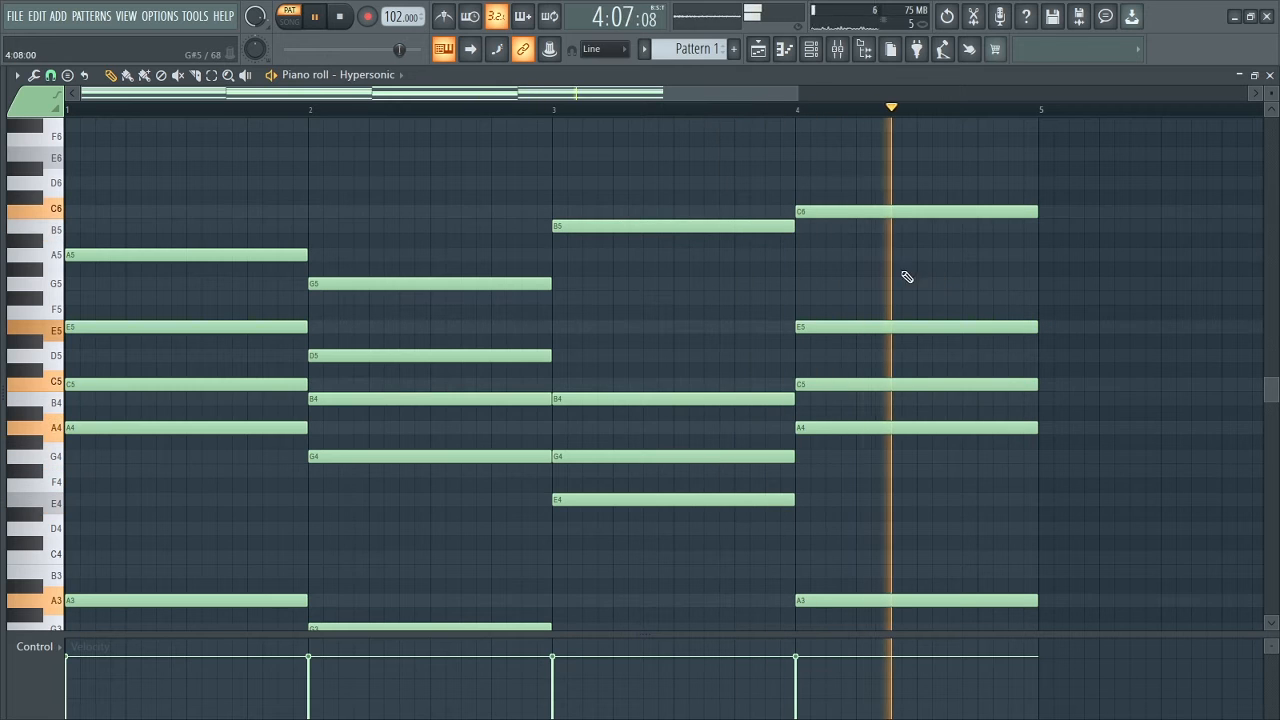
pyautogui.press('space')
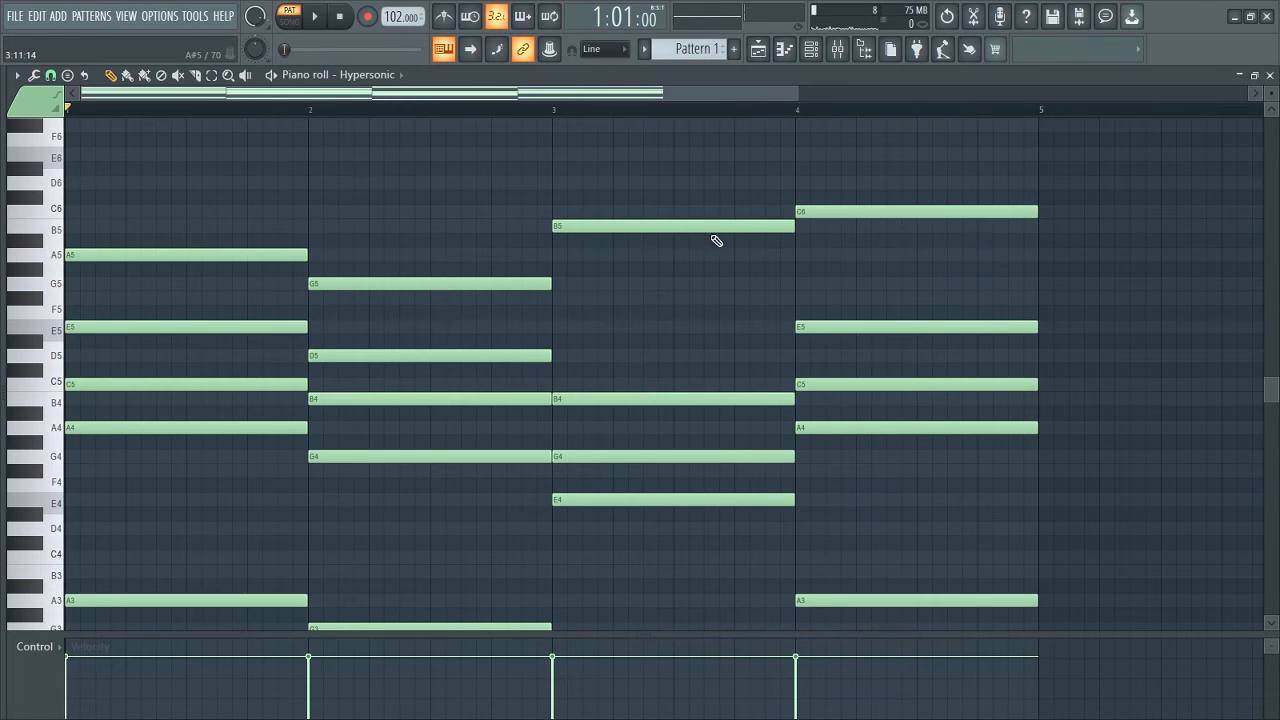
# Raise bar 3's top note to D6, lower bar 4's top note to A5, and audition the change.
pyautogui.moveTo(703, 231); pyautogui.dragTo(709, 187)
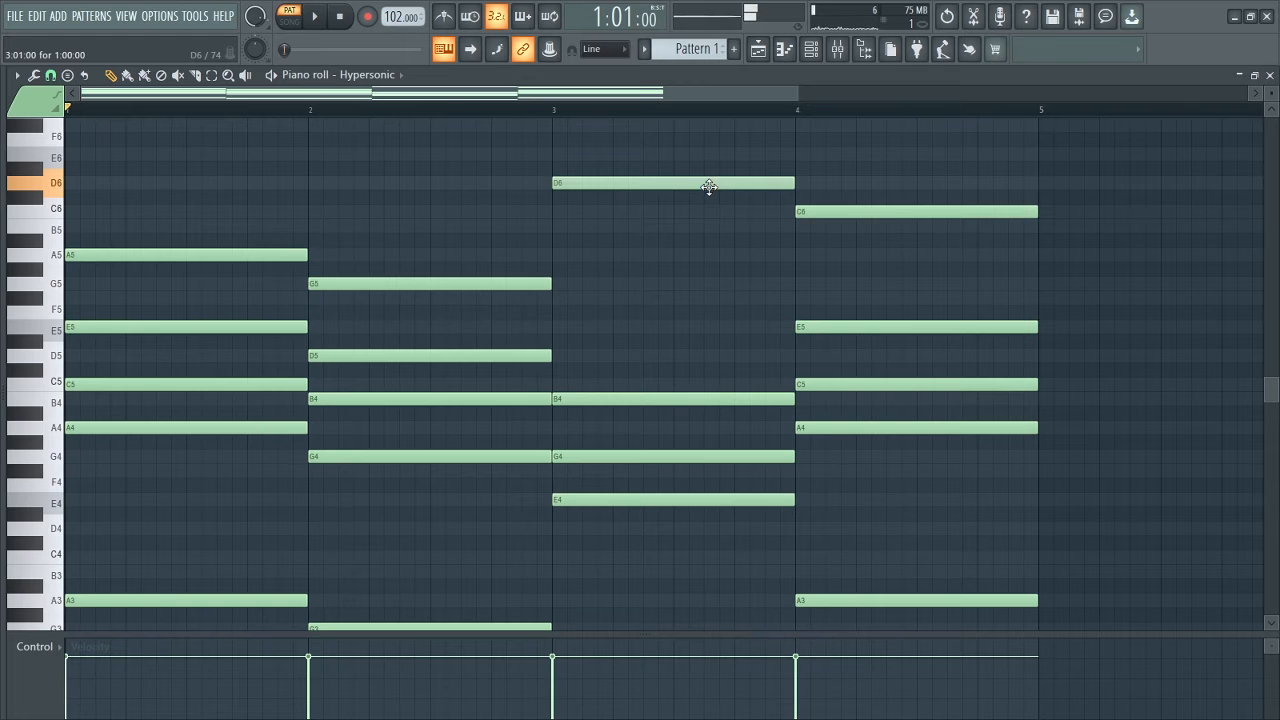
pyautogui.moveTo(843, 214); pyautogui.dragTo(843, 256)
pyautogui.press('space')
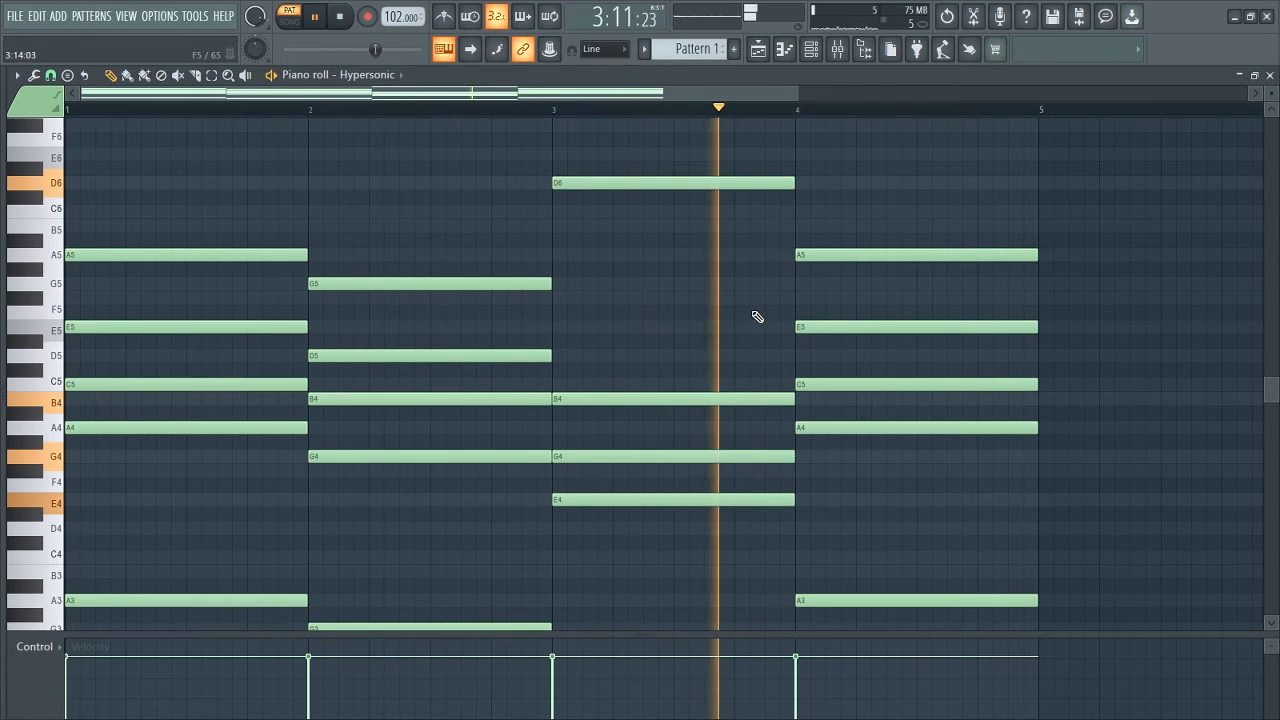
pyautogui.press('space')
# Move the C5 in bar 1 and the D5 in bar 2 up one octave to C6 and D6, auditioning the first chord.
pyautogui.scroll(-3, 840, 323)
pyautogui.scroll(2, 846, 323)
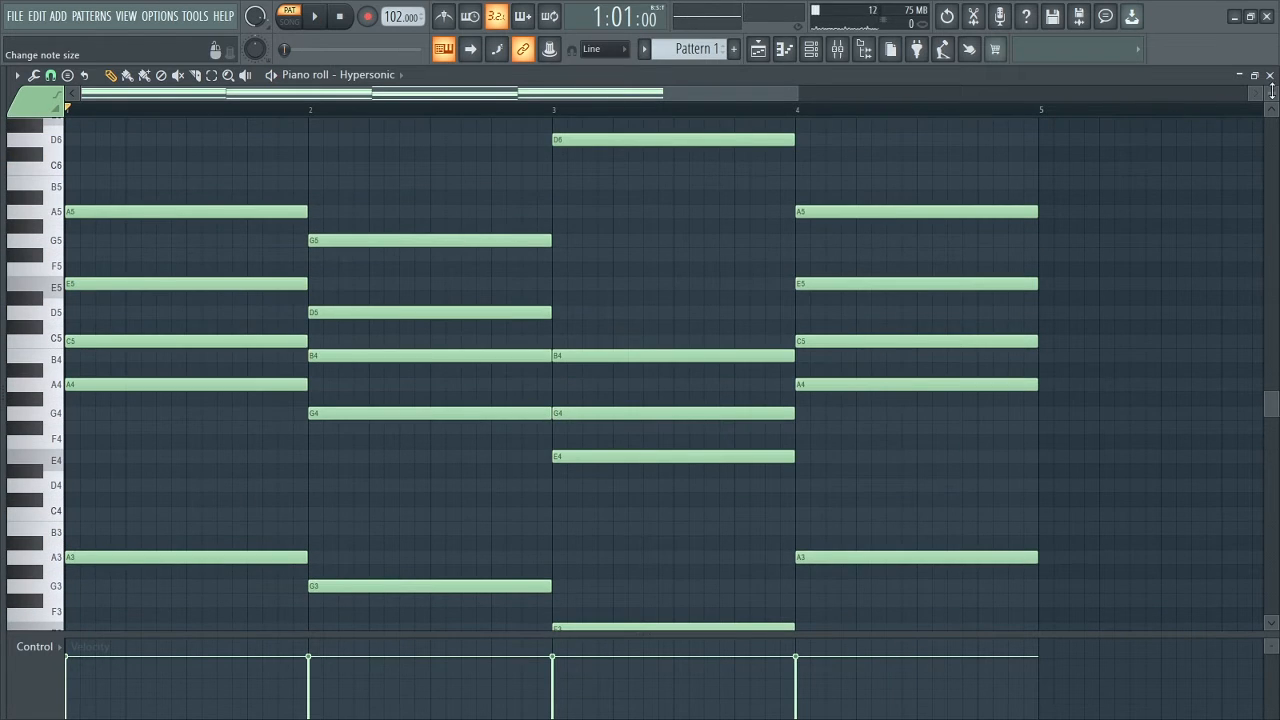
pyautogui.scroll(-2, 798, 385)
pyautogui.scroll(-1, 545, 469)
pyautogui.scroll(1, 544, 465)
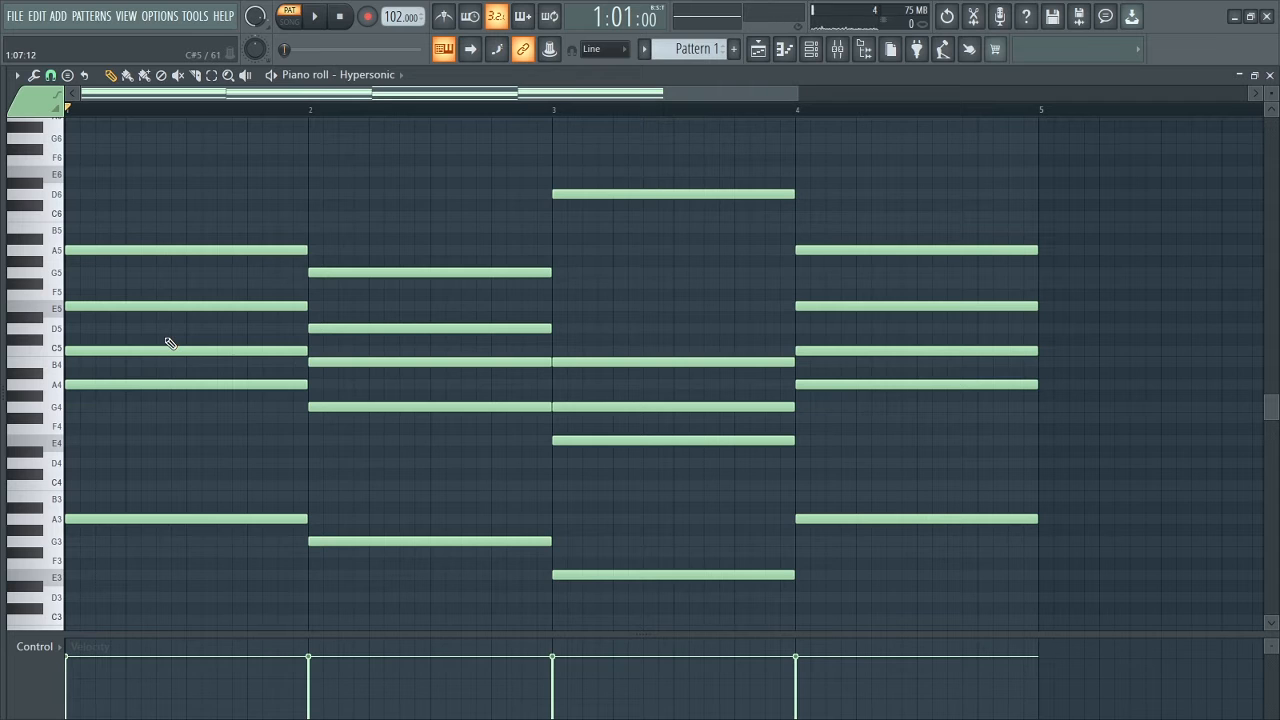
pyautogui.click(171, 349)
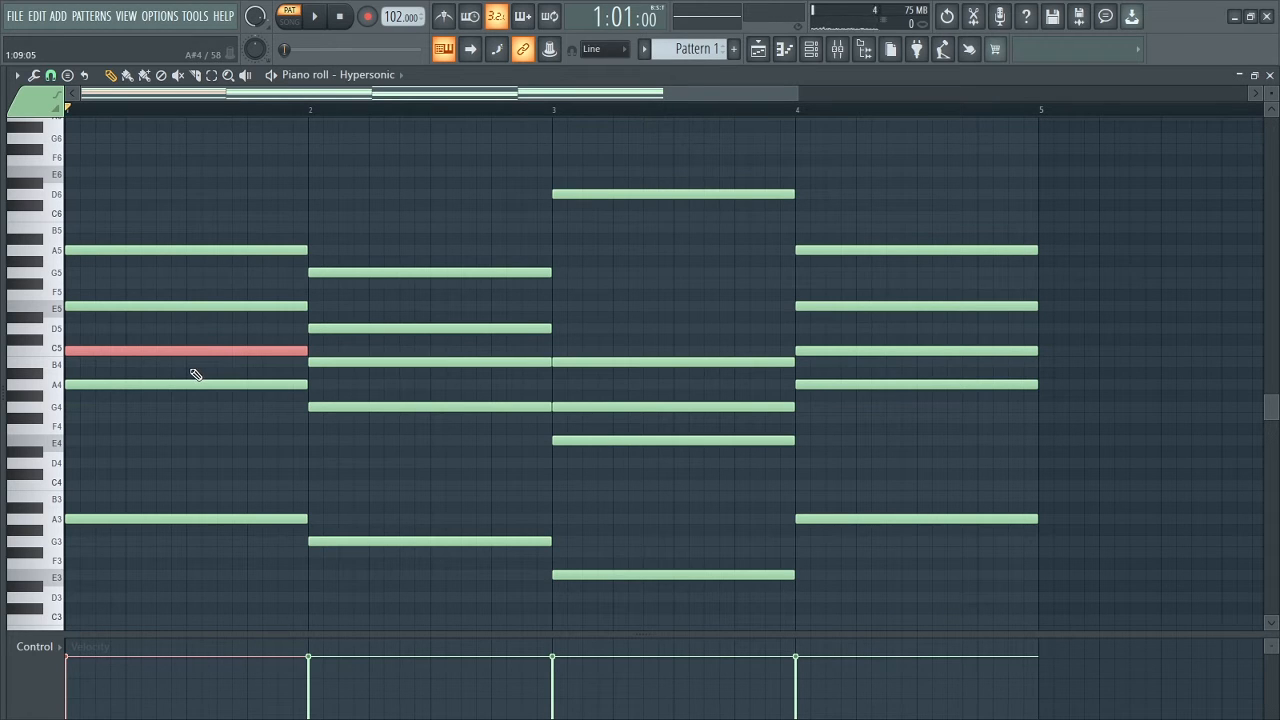
pyautogui.hotkey('ctrl', 'Up')
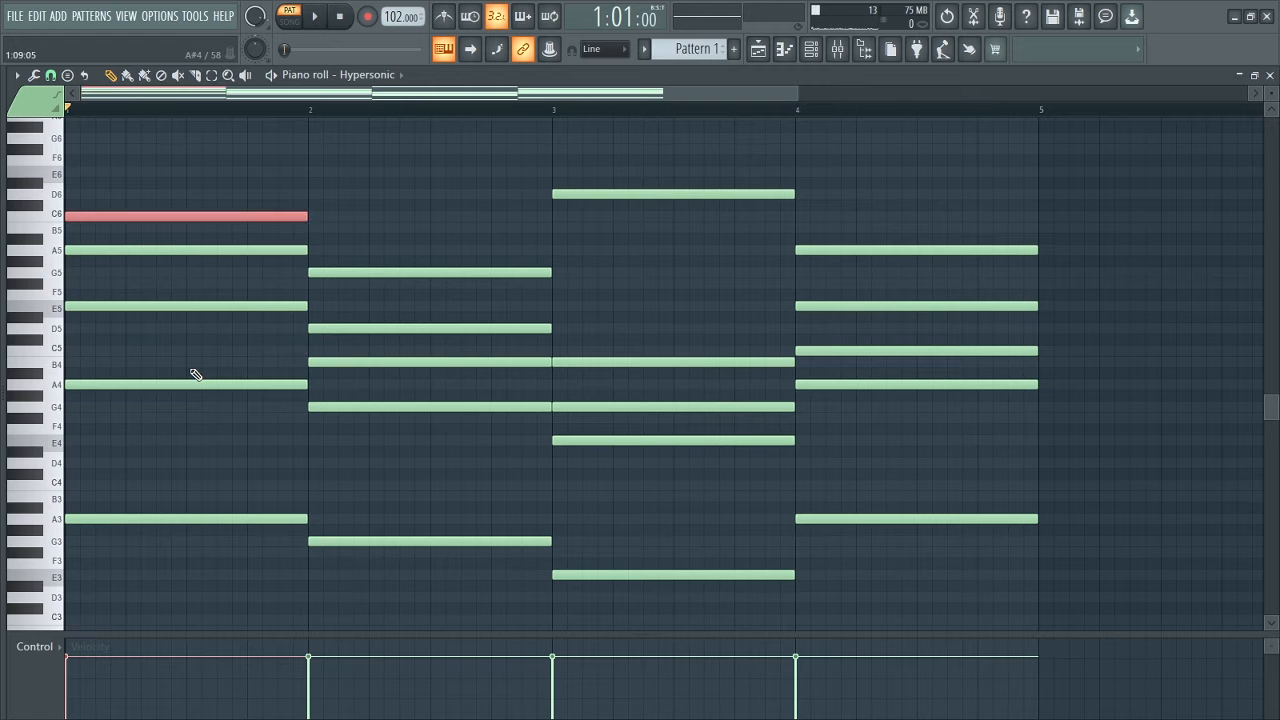
pyautogui.press('space')
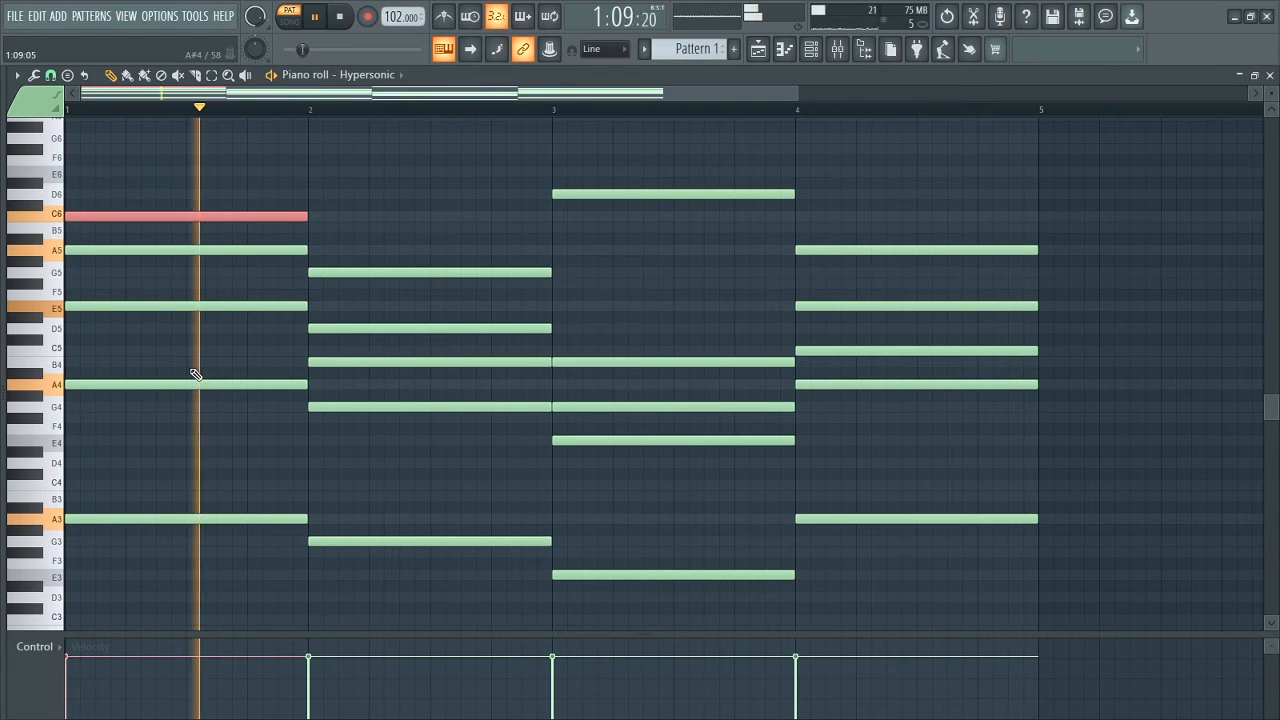
pyautogui.press('space')
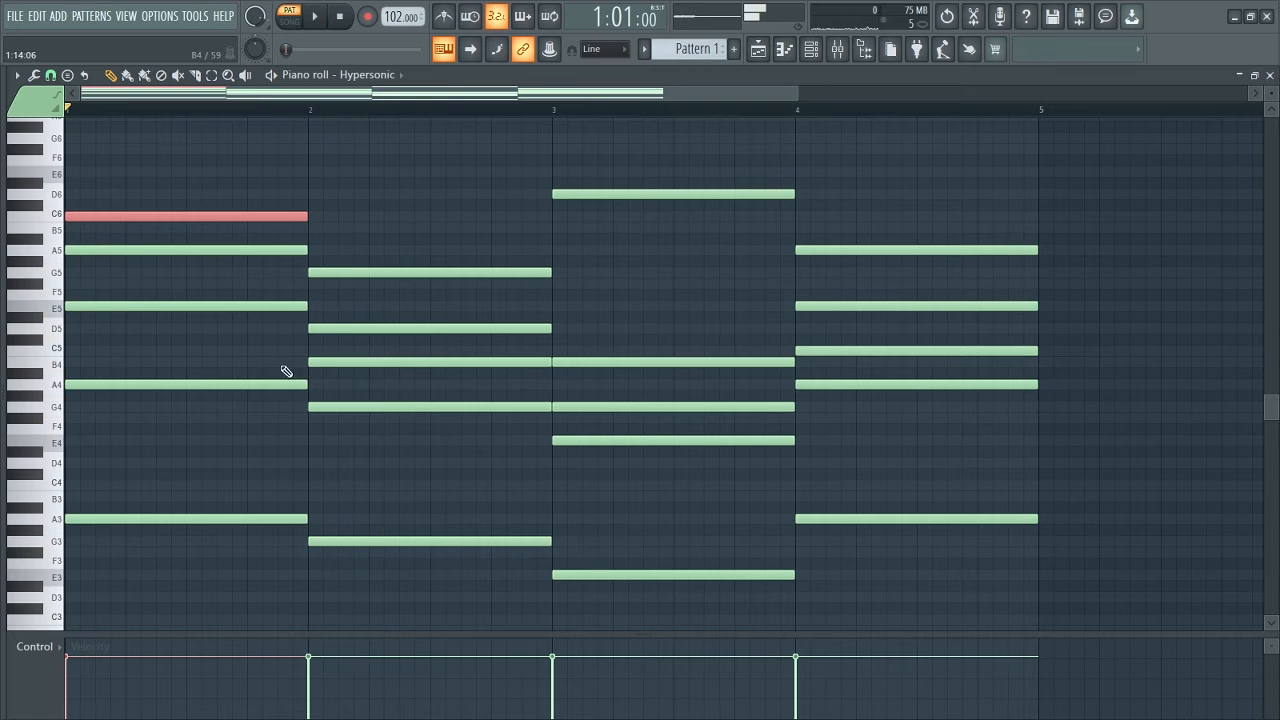
pyautogui.click(381, 328)
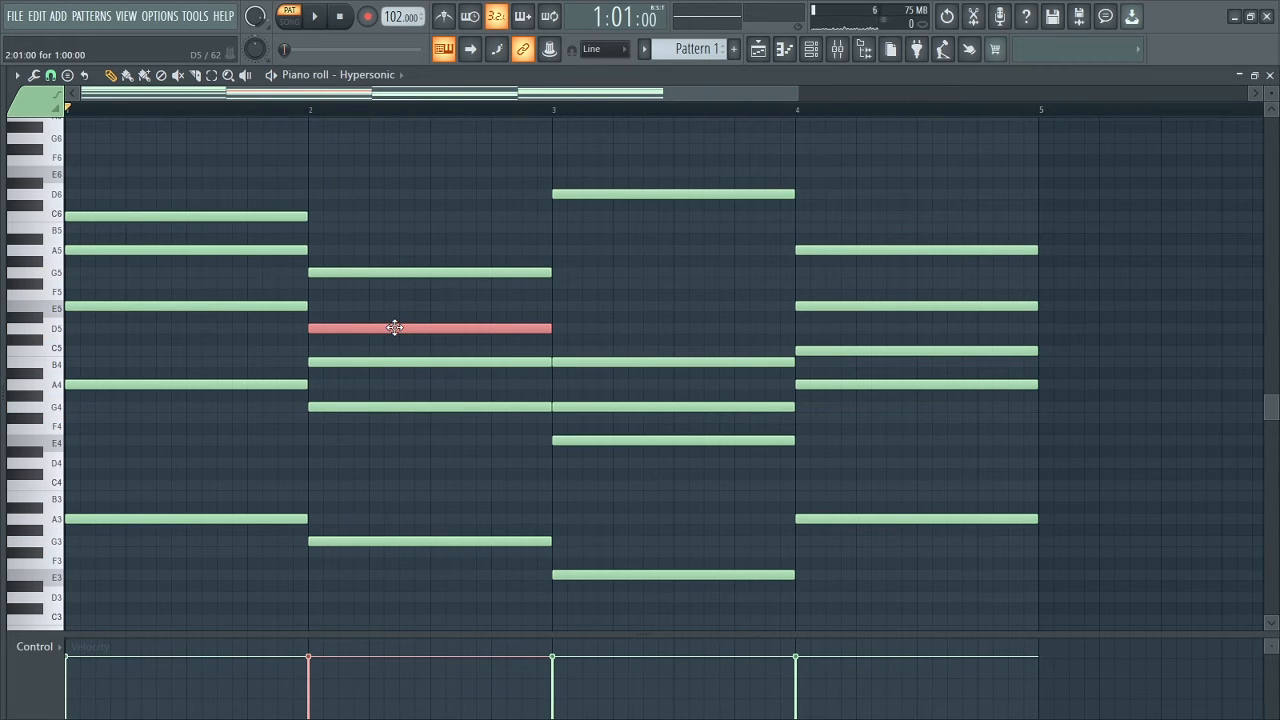
pyautogui.hotkey('ctrl', 'Up')
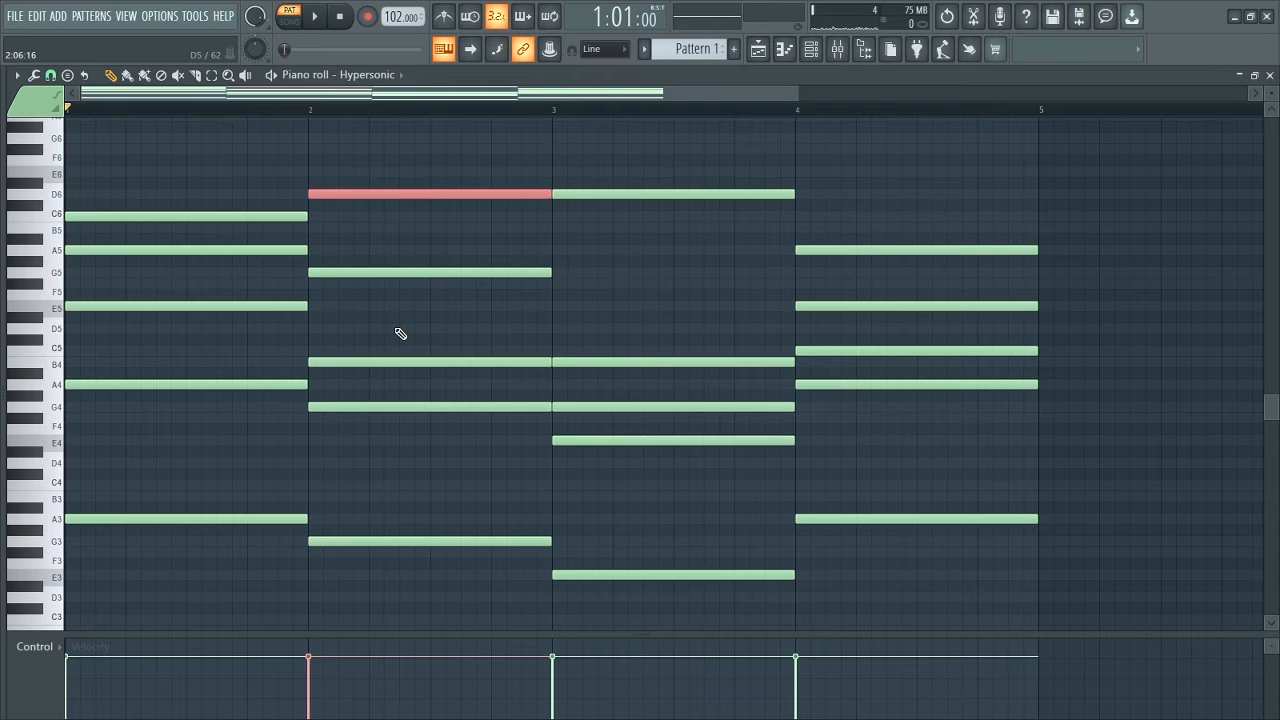
# Play back the revoiced progression and remove the stray note placed in bar 3.
pyautogui.press('space')
pyautogui.click(660, 260)
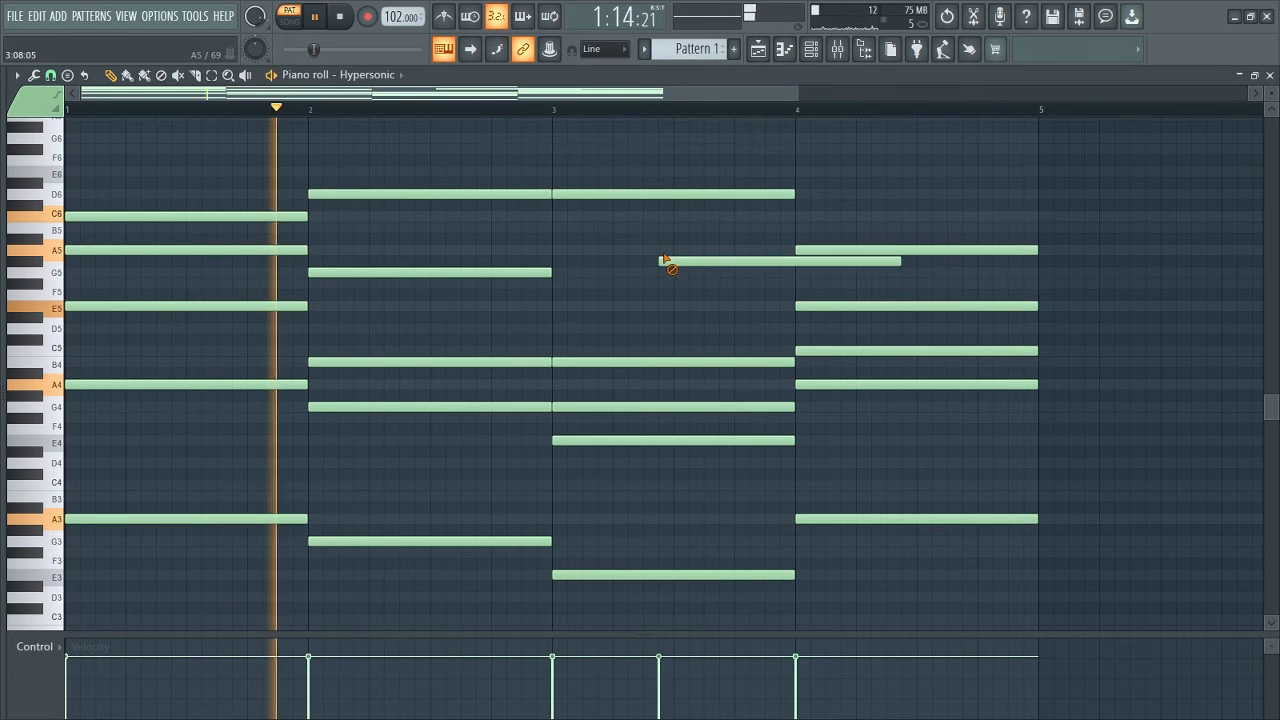
pyautogui.rightClick(664, 260)
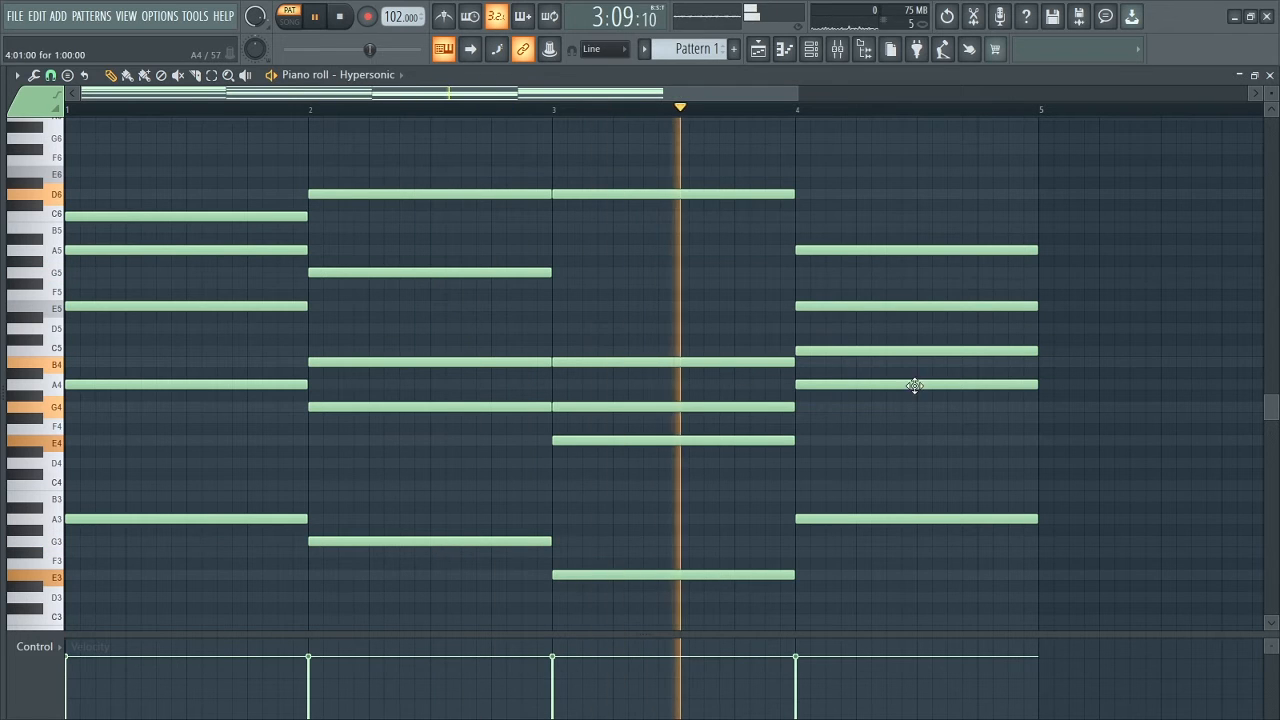
pyautogui.scroll(-1, 930, 390)
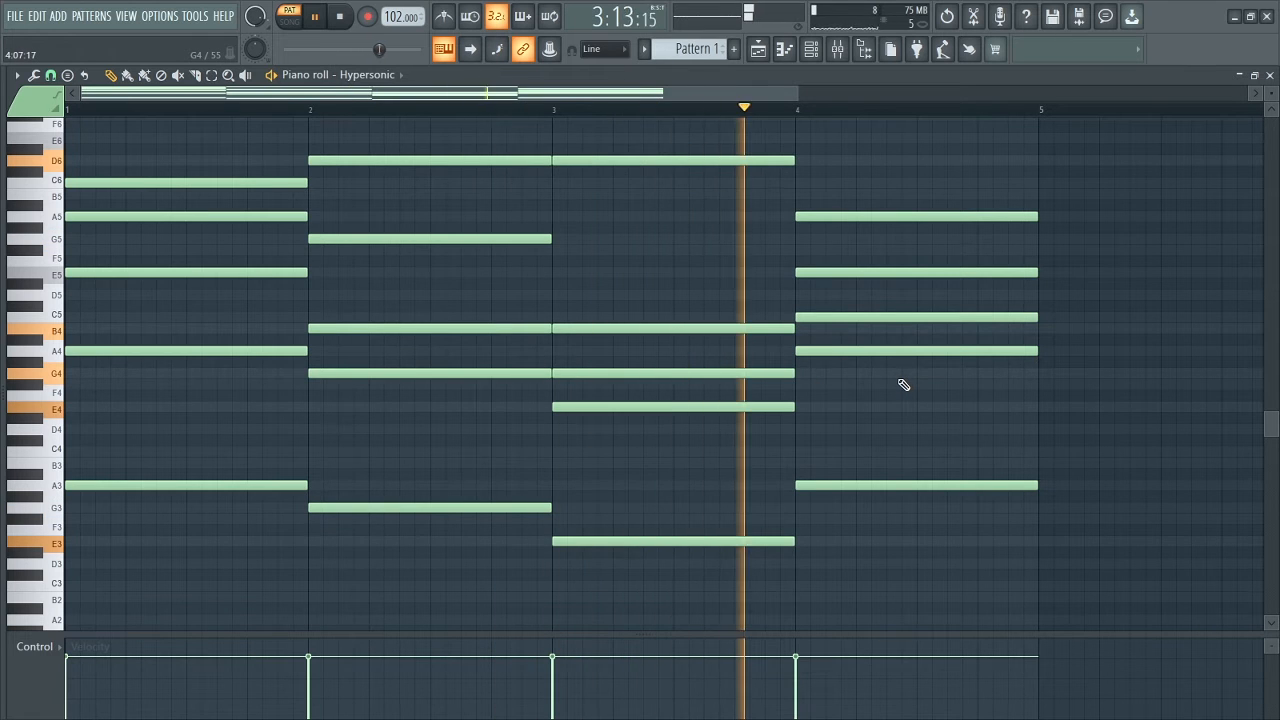
pyautogui.press('space')
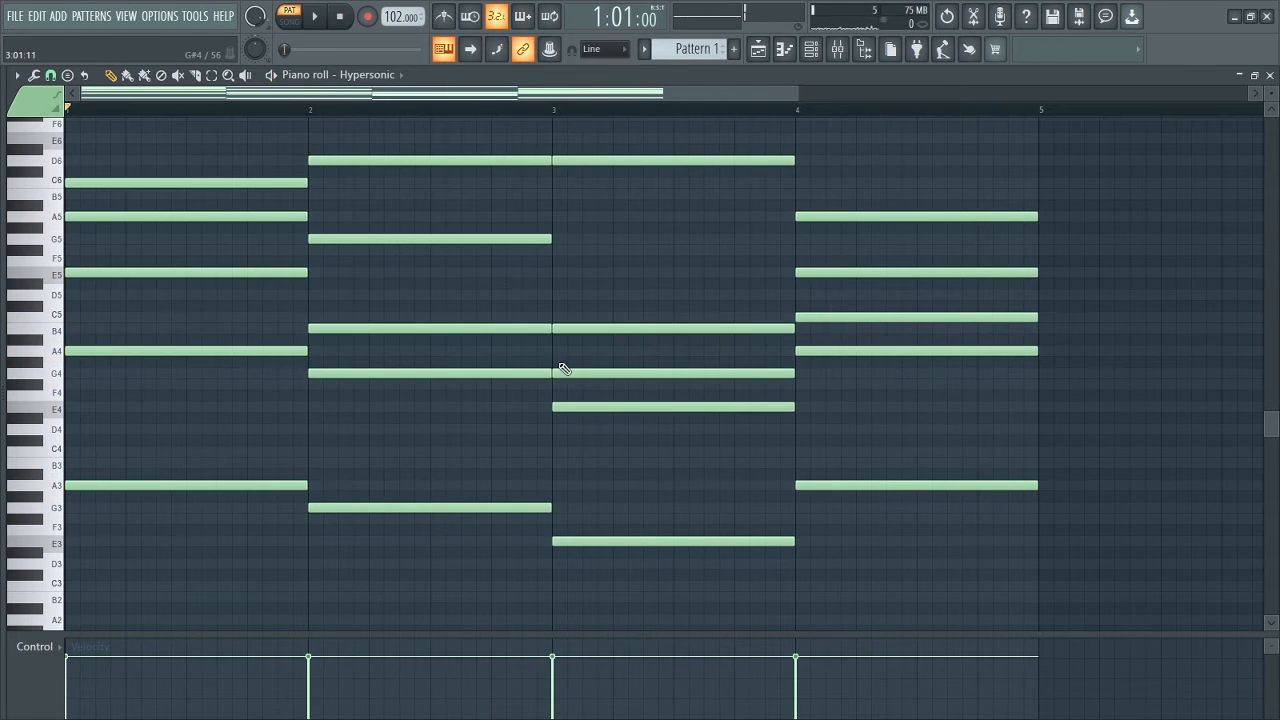
# Open the Strumizer for the progression, raise the start time strength slightly, and audition the strummed chords.
pyautogui.scroll(2, 565, 369)
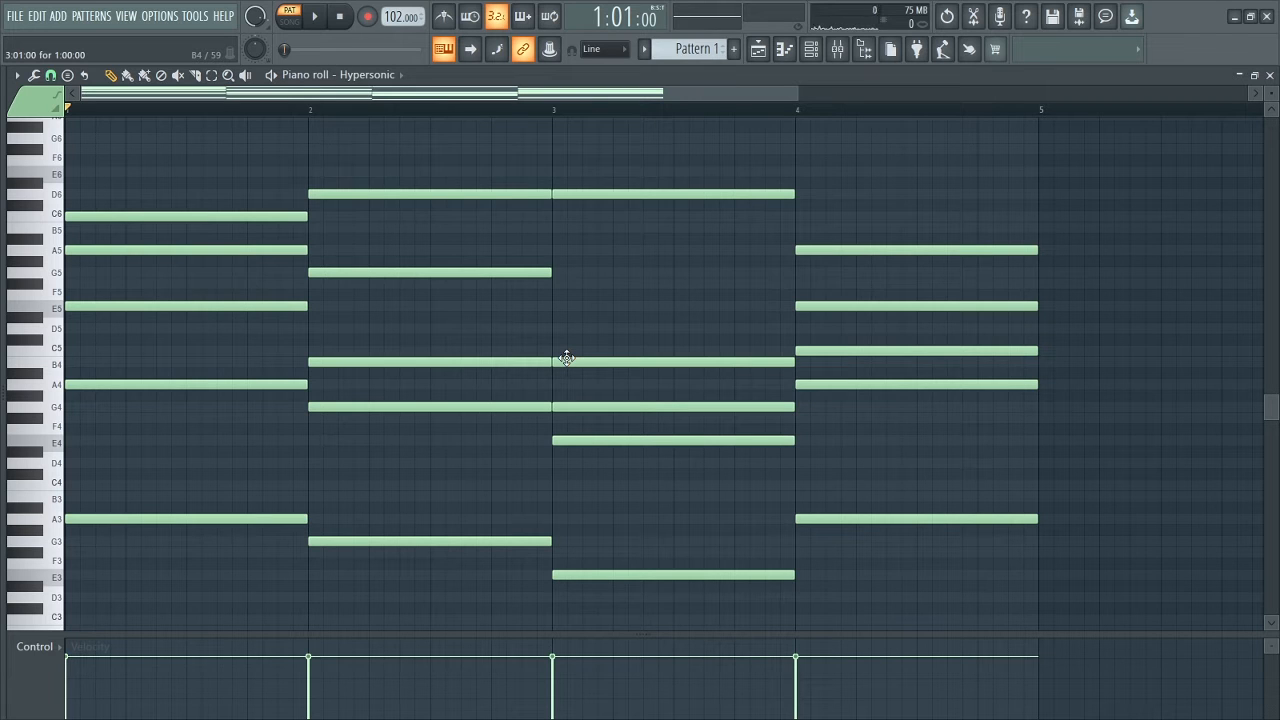
pyautogui.hotkey('alt', 's')
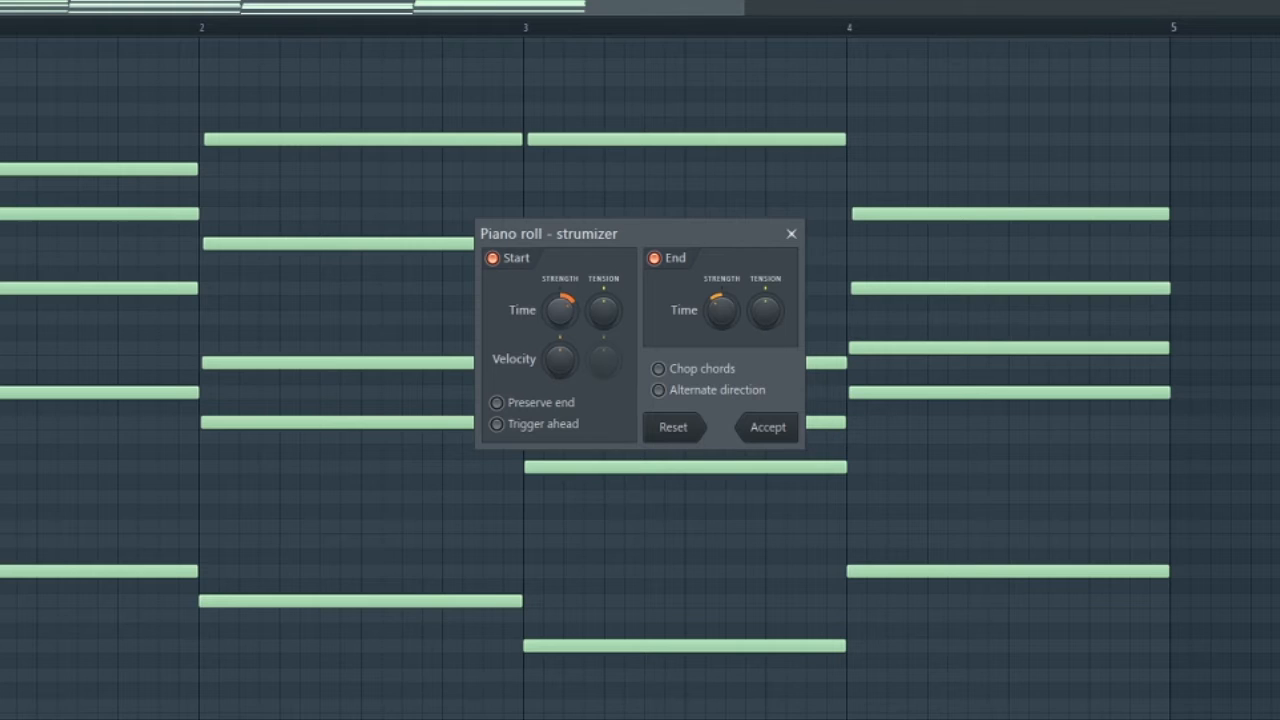
pyautogui.press('space')
pyautogui.moveTo(561, 311)
pyautogui.mouseDown()
pyautogui.moveTo(561, 271)
pyautogui.moveTo(561, 341)
pyautogui.moveTo(561, 317)
pyautogui.mouseUp()
pyautogui.press('space')
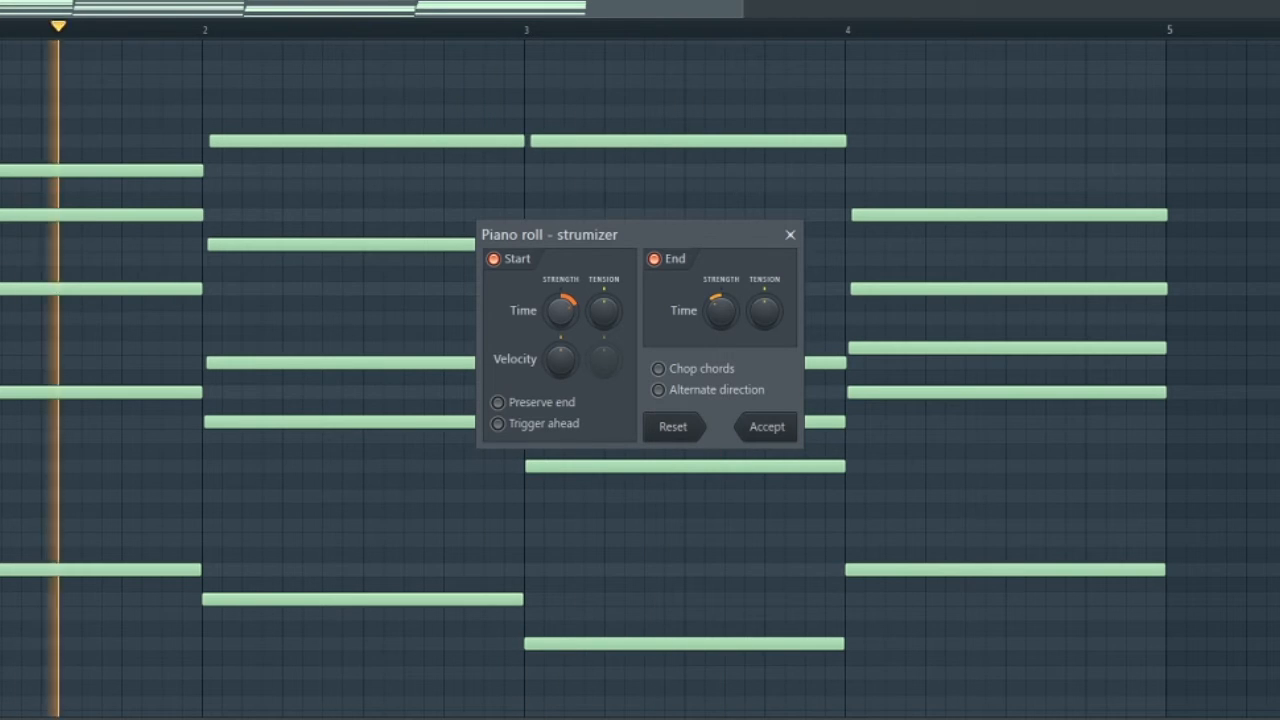
pyautogui.press('space')
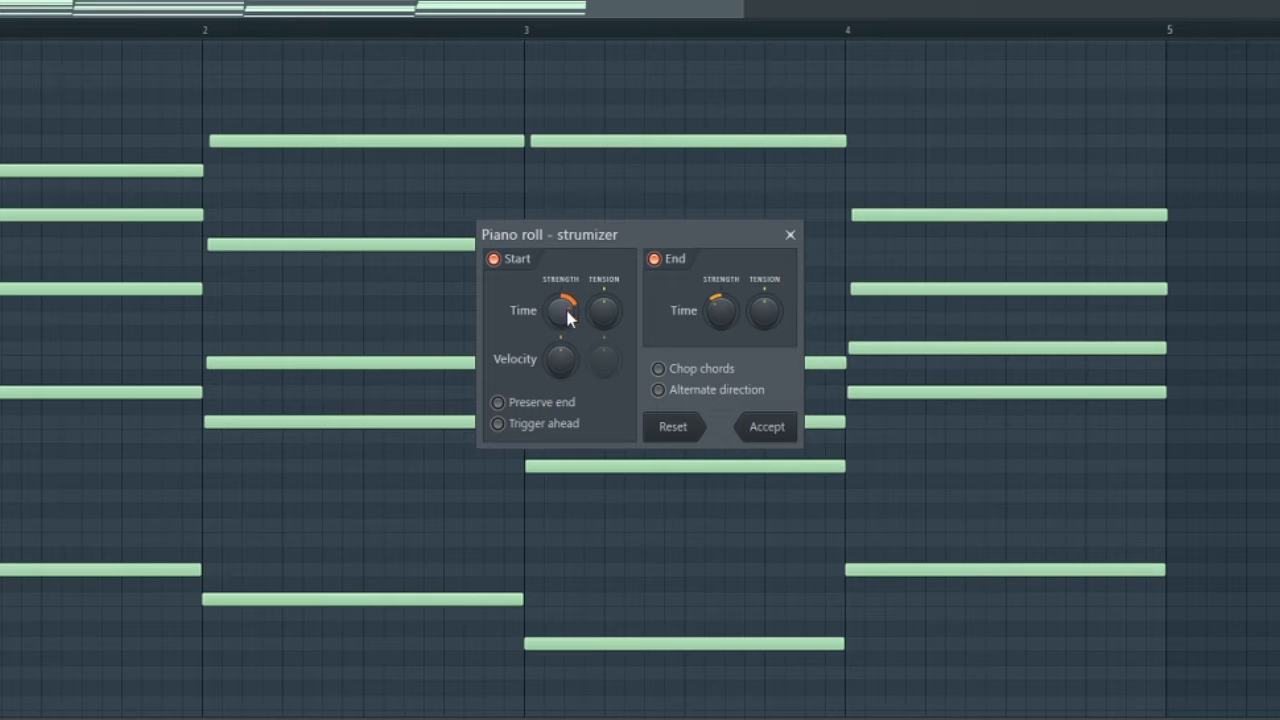
pyautogui.press('space')
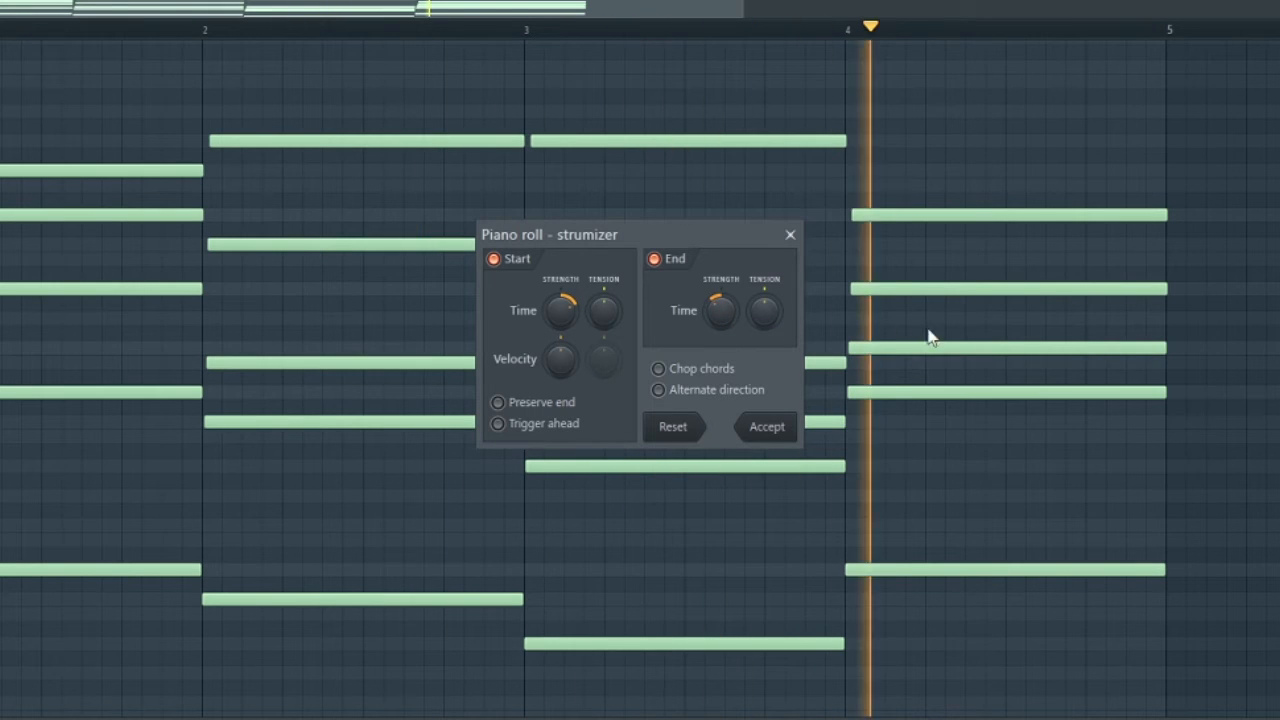
pyautogui.press('space')
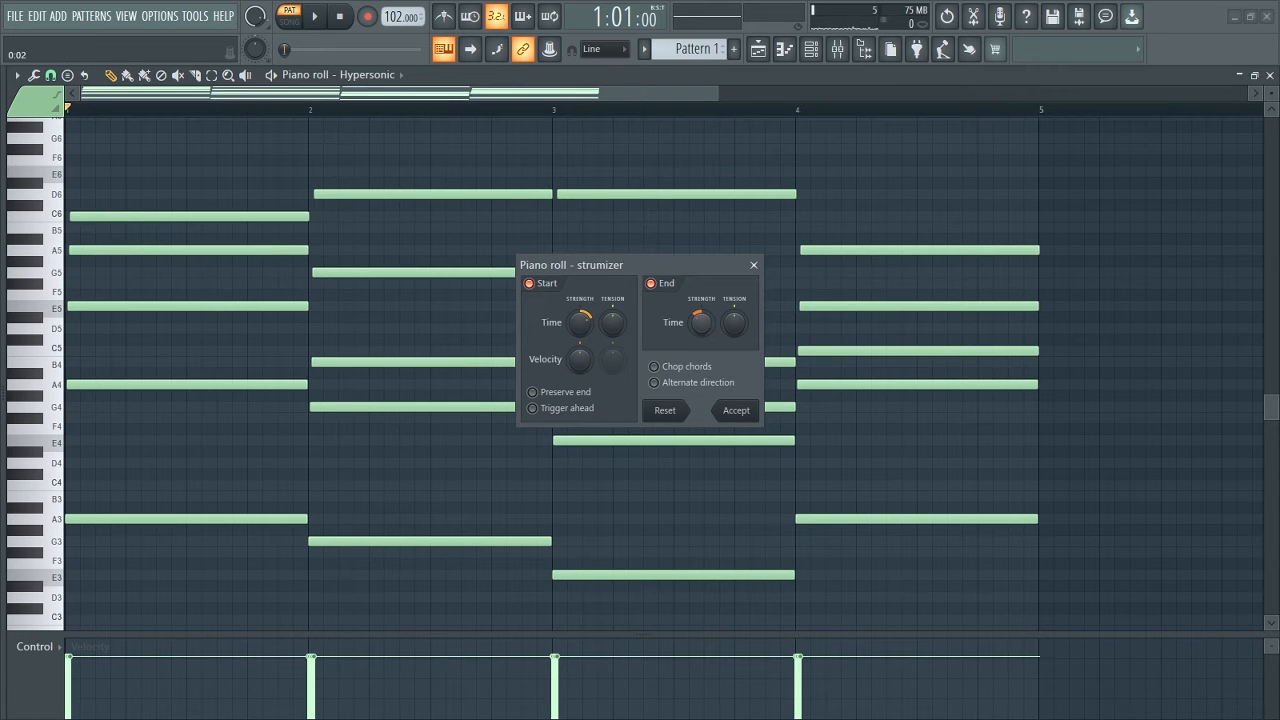
# Turn the Strumizer's end time strength further negative so upper notes end earlier, accept it, and play back all four bars.
pyautogui.moveTo(701, 322); pyautogui.dragTo(701, 312)
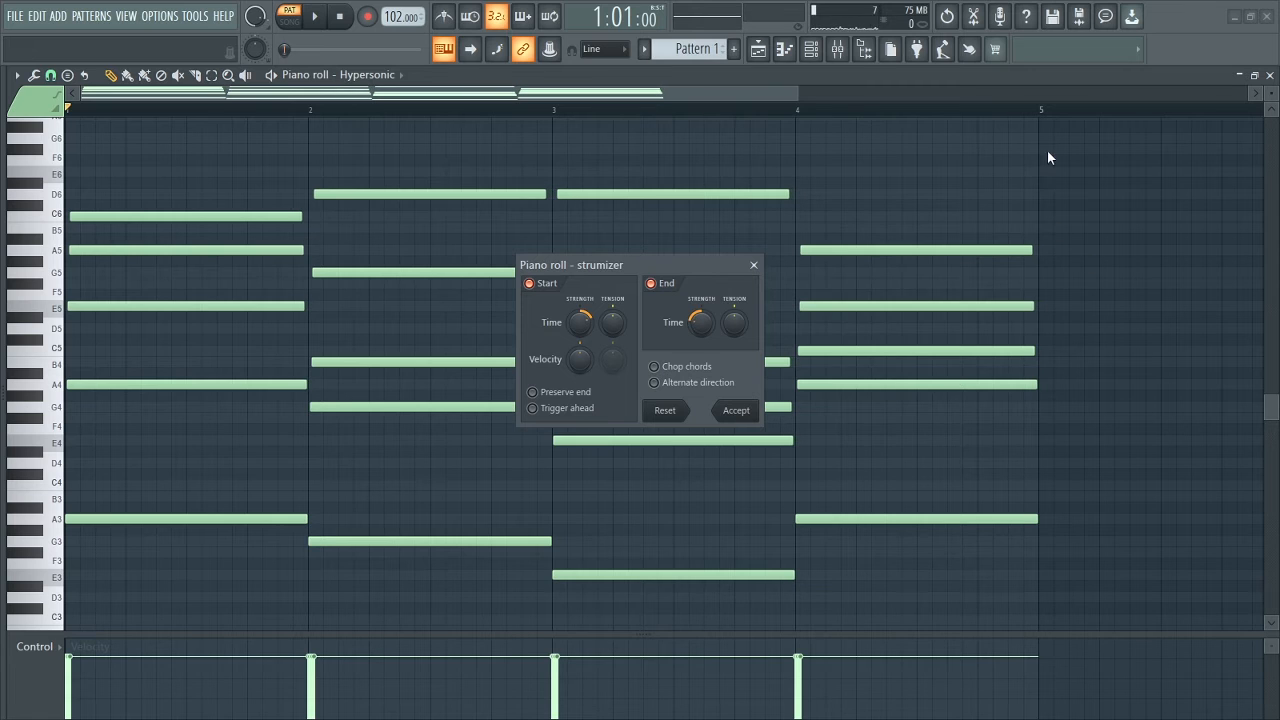
pyautogui.click(737, 411)
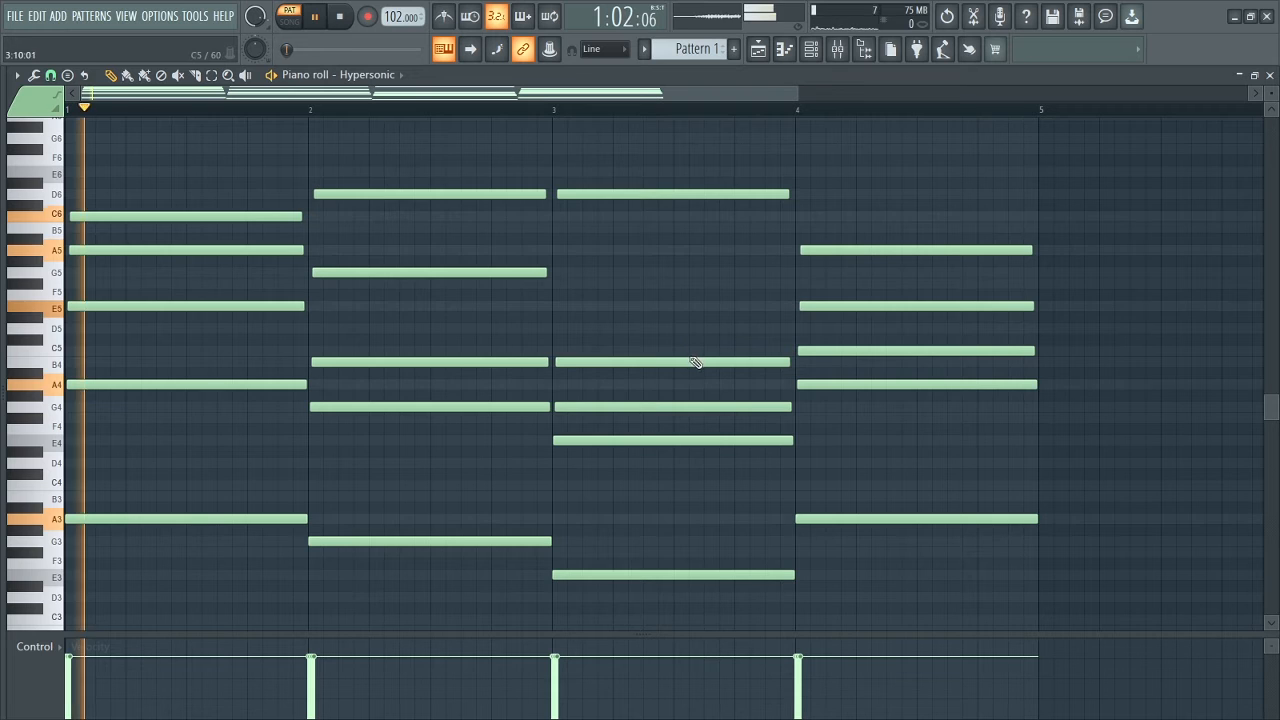
pyautogui.scroll(-1, 692, 372)
pyautogui.scroll(1, 695, 381)
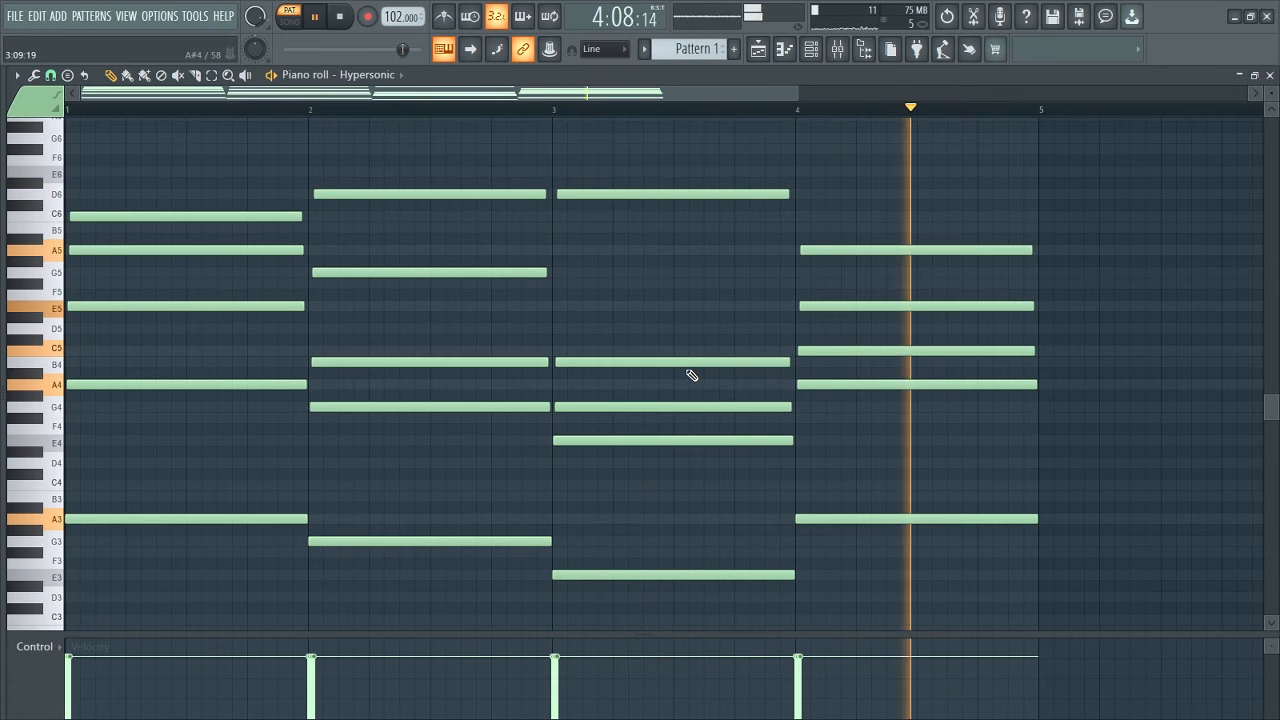
pyautogui.press('space')
pyautogui.scroll(-2, 631, 378)
pyautogui.scroll(2, 631, 377)
pyautogui.scroll(-1, 631, 377)
pyautogui.scroll(1, 631, 377)
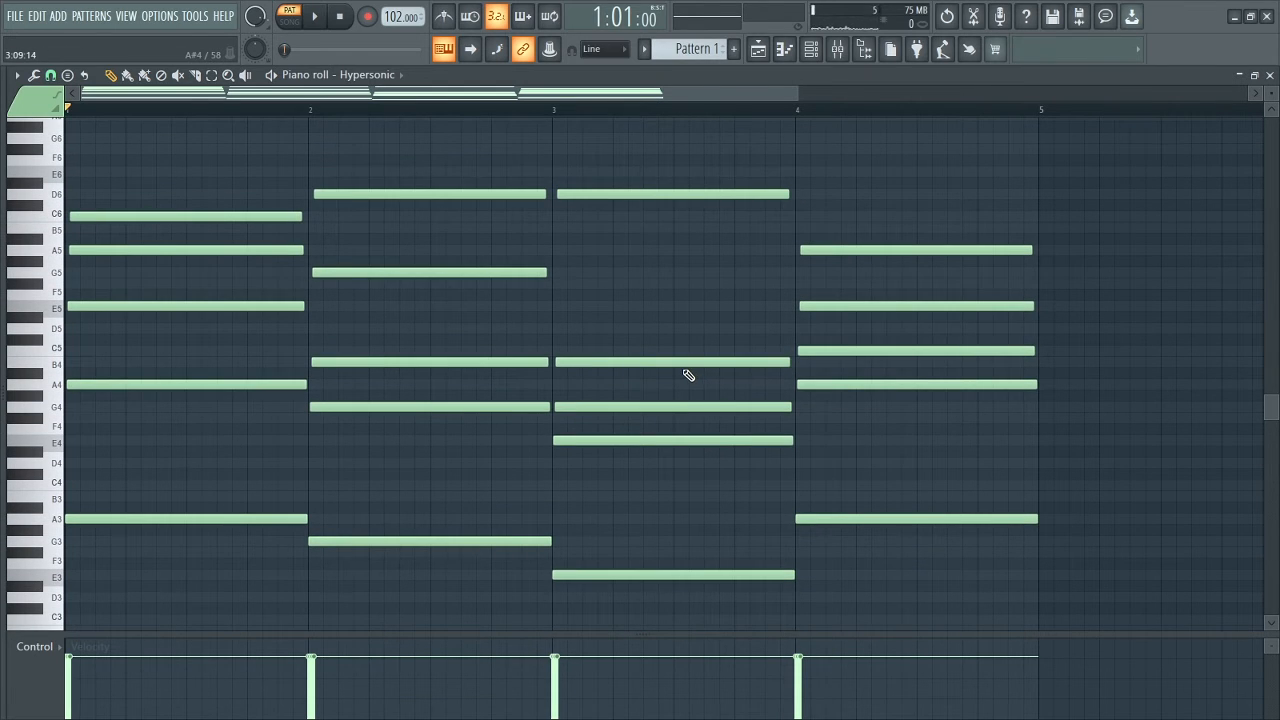
# Clear all notes from the pattern and set the project tempo to 100 BPM.
pyautogui.press('Delete')
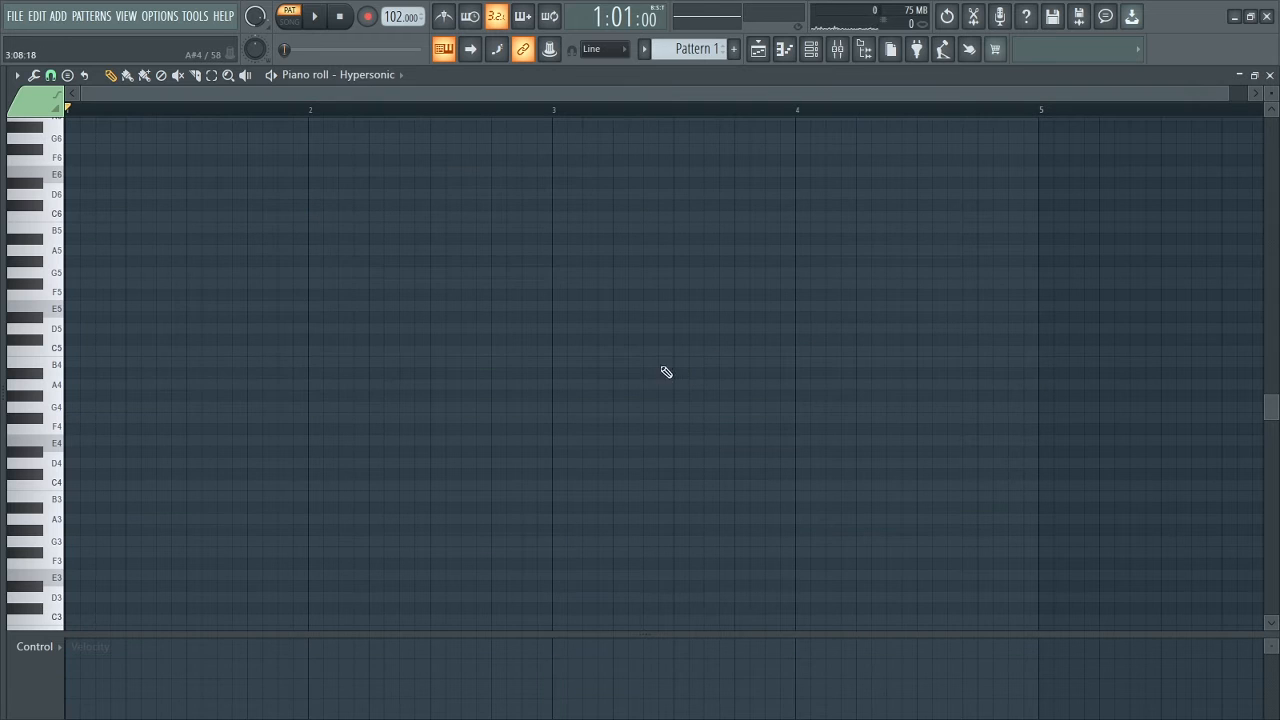
pyautogui.rightClick(391, 16)
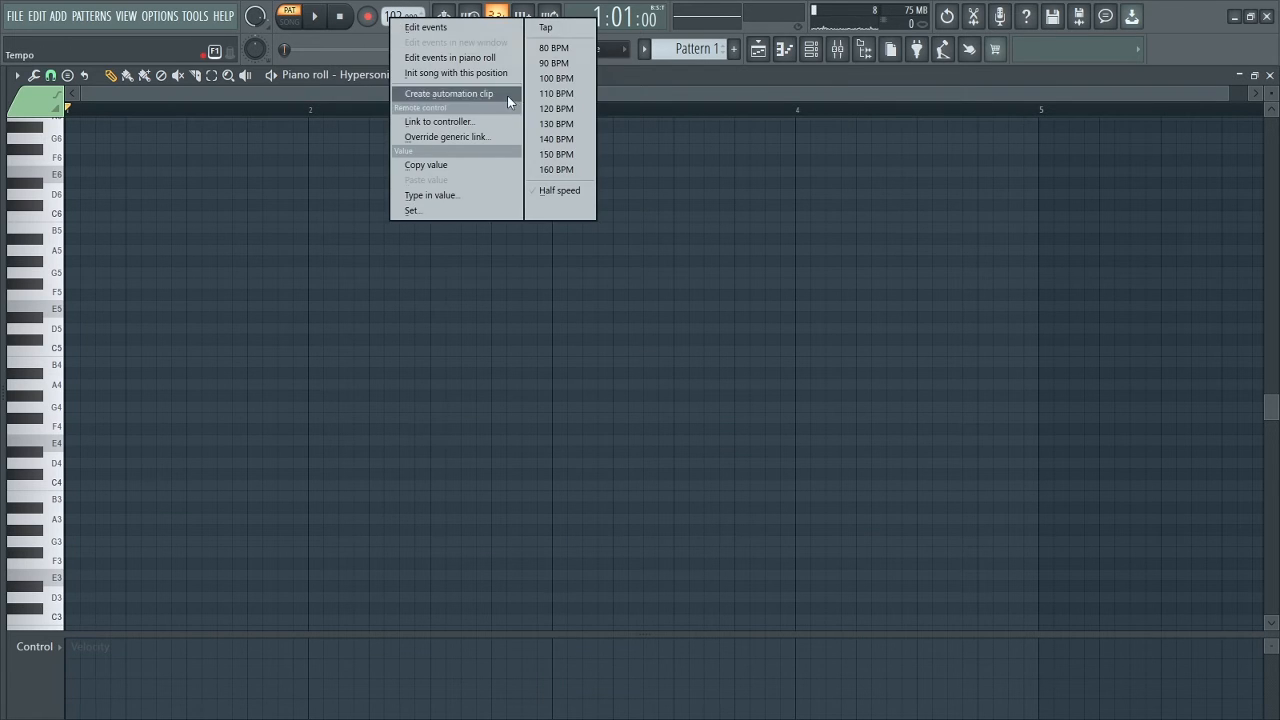
pyautogui.click(550, 80)
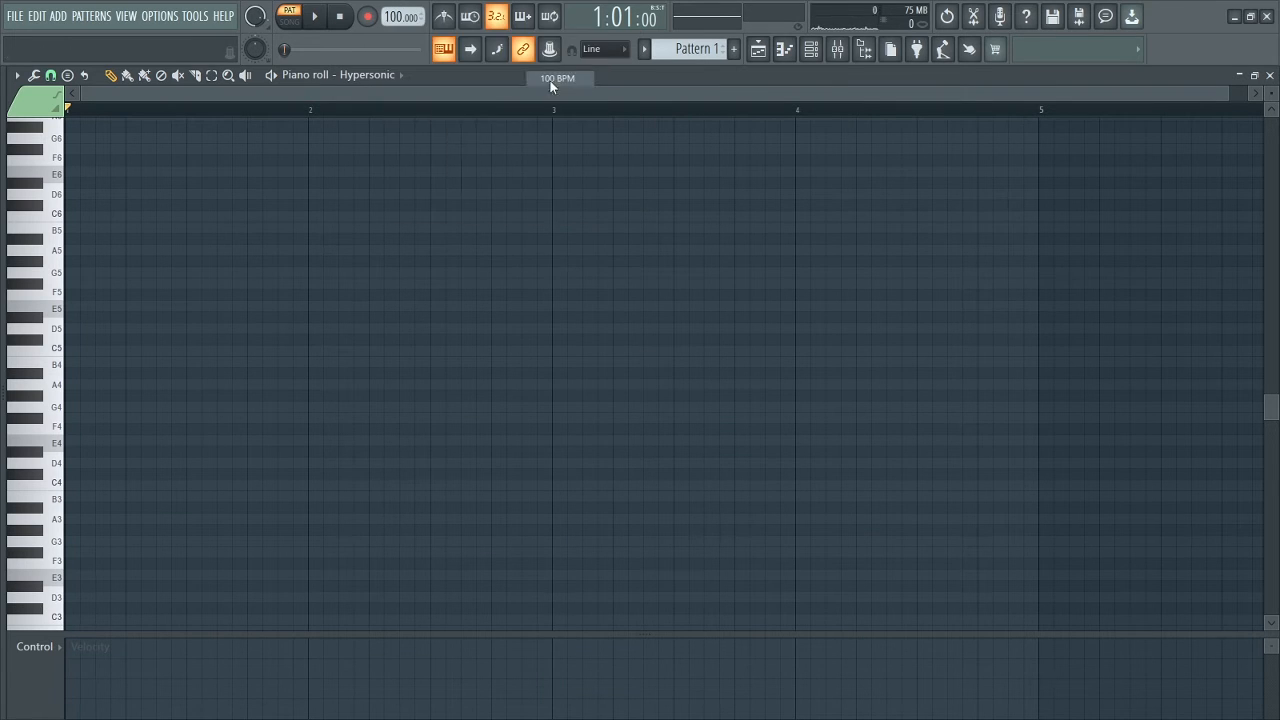
# Set the scale highlighting root note to G, keeping the Minor Natural (Aeolian) scale.
pyautogui.click(17, 75)
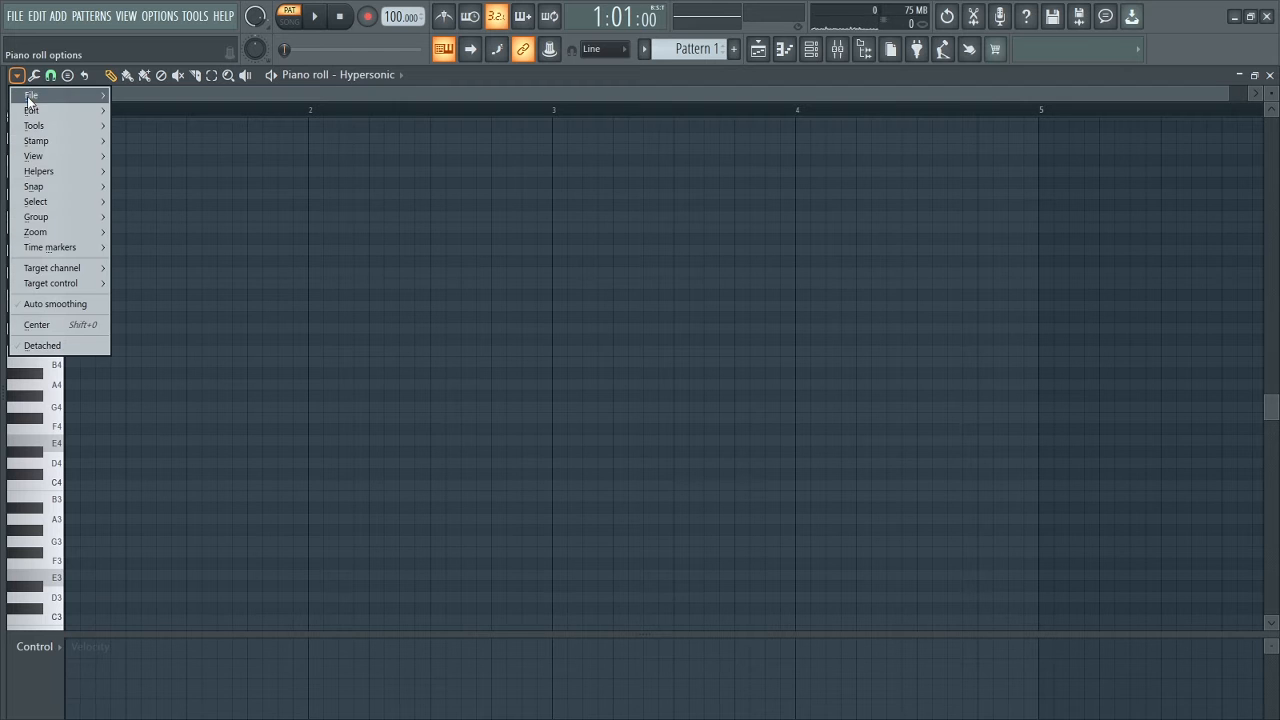
pyautogui.moveTo(55, 172)
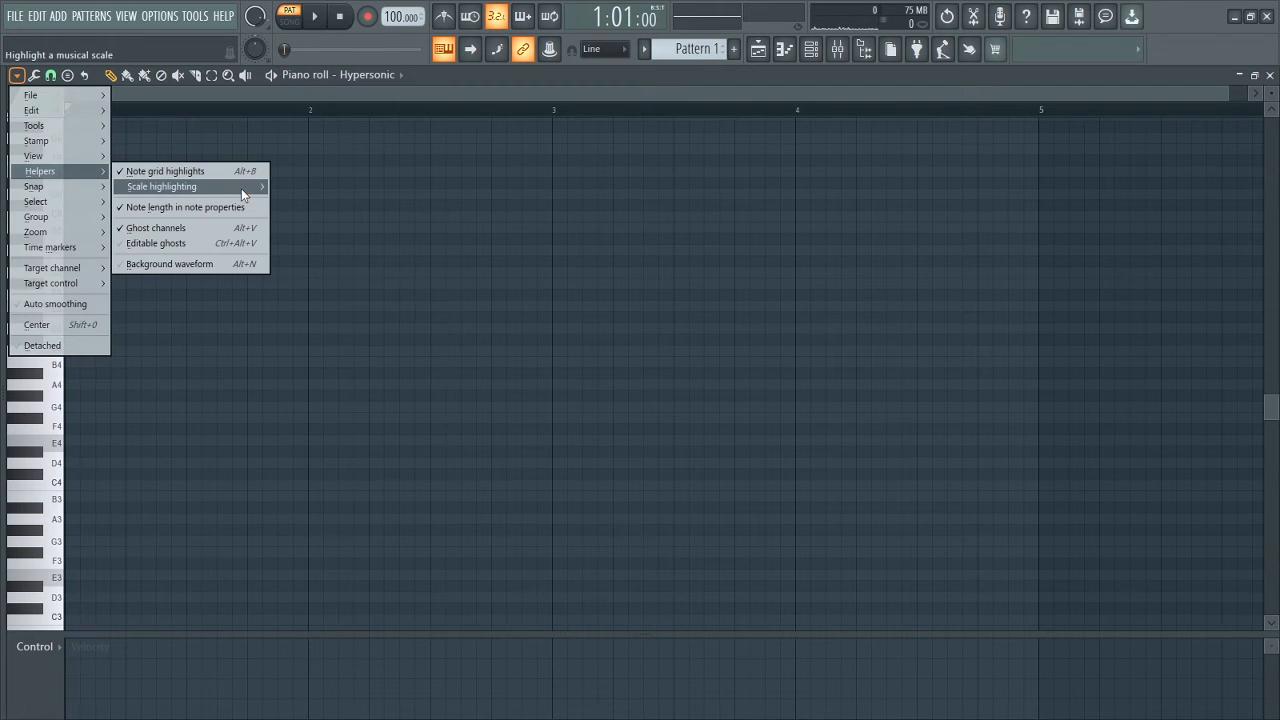
pyautogui.moveTo(241, 188)
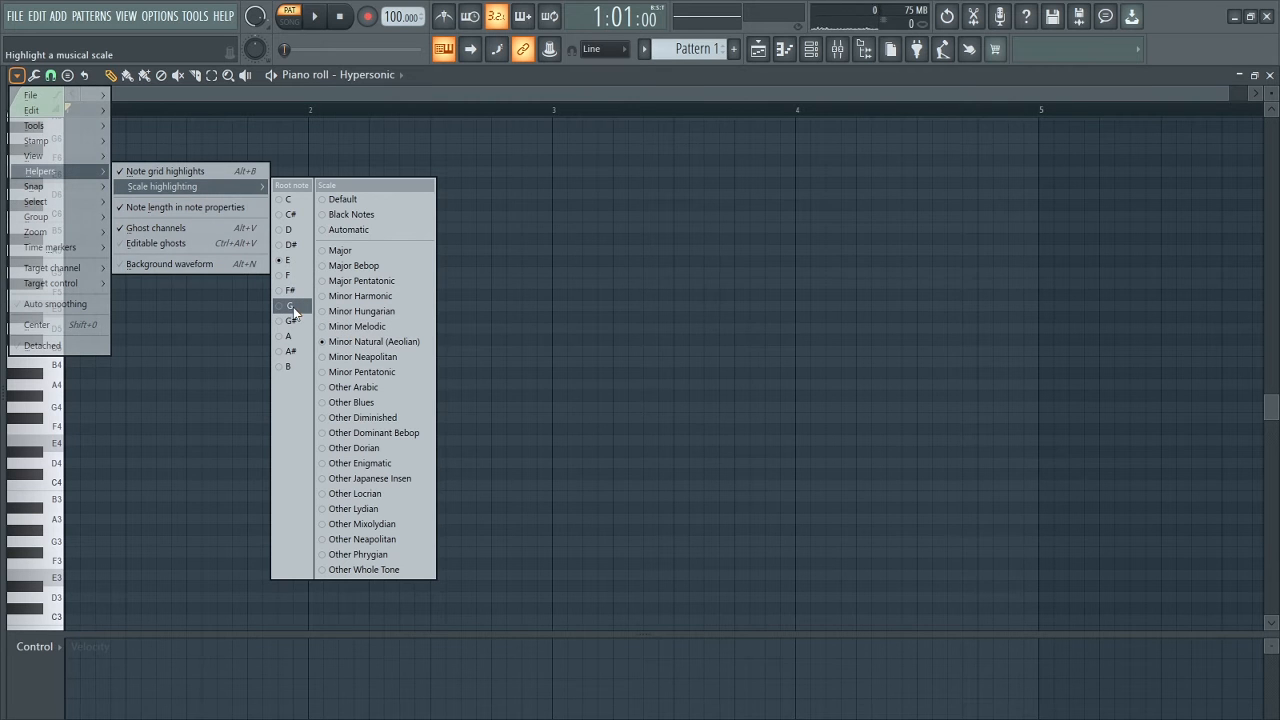
pyautogui.click(292, 307)
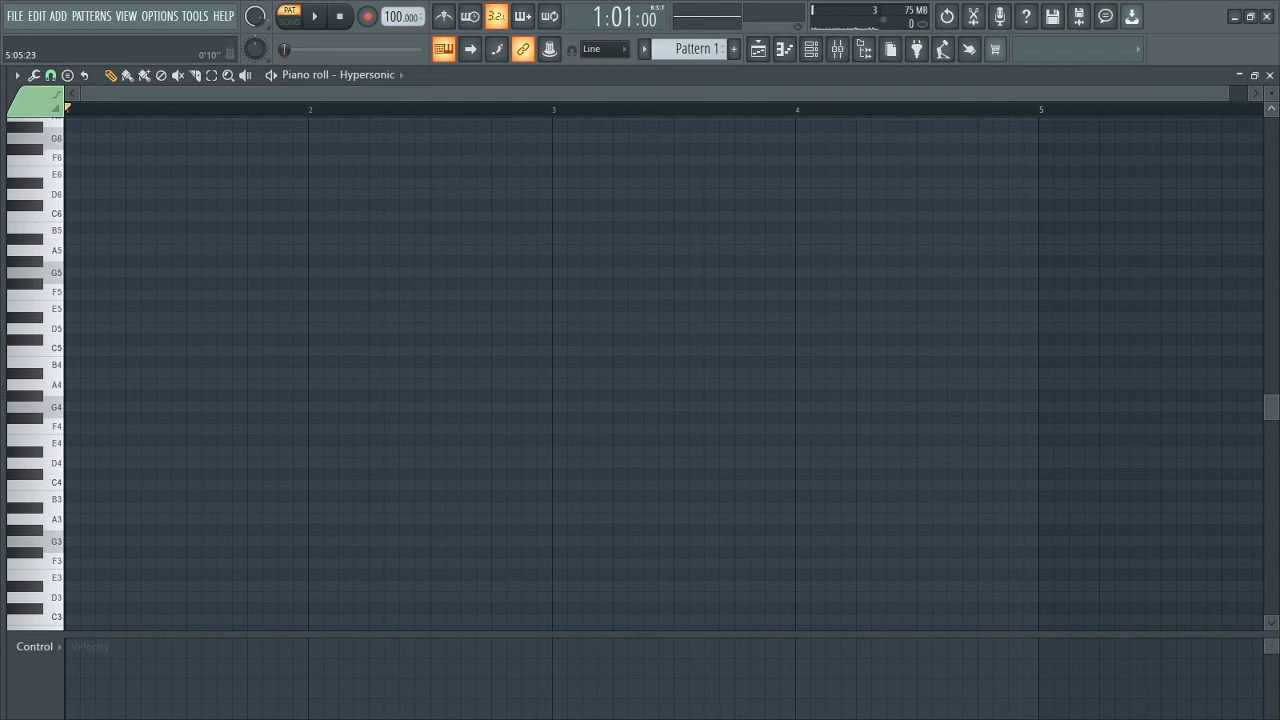
# Place a full-bar F4 in bar 1 and half-bar D#4 and D4 notes in bar 2, auditioning the root line.
pyautogui.scroll(-2, 467, 318)
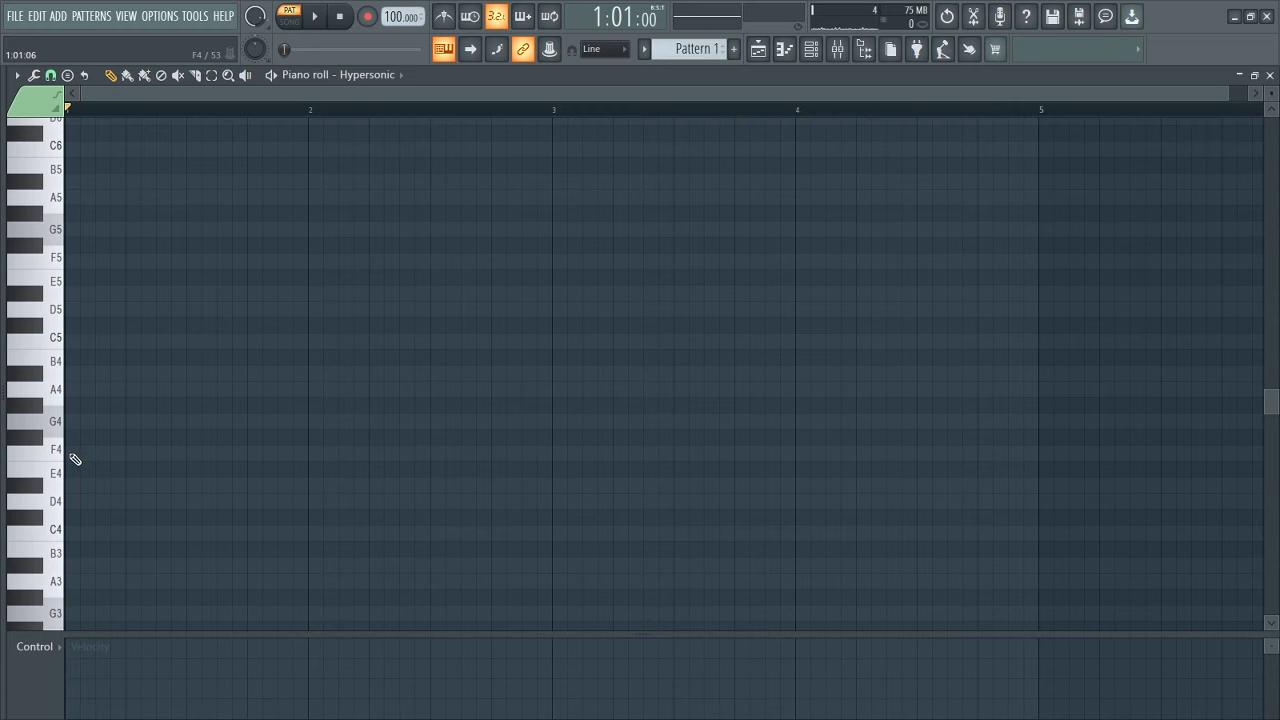
pyautogui.click(72, 459)
pyautogui.click(312, 486)
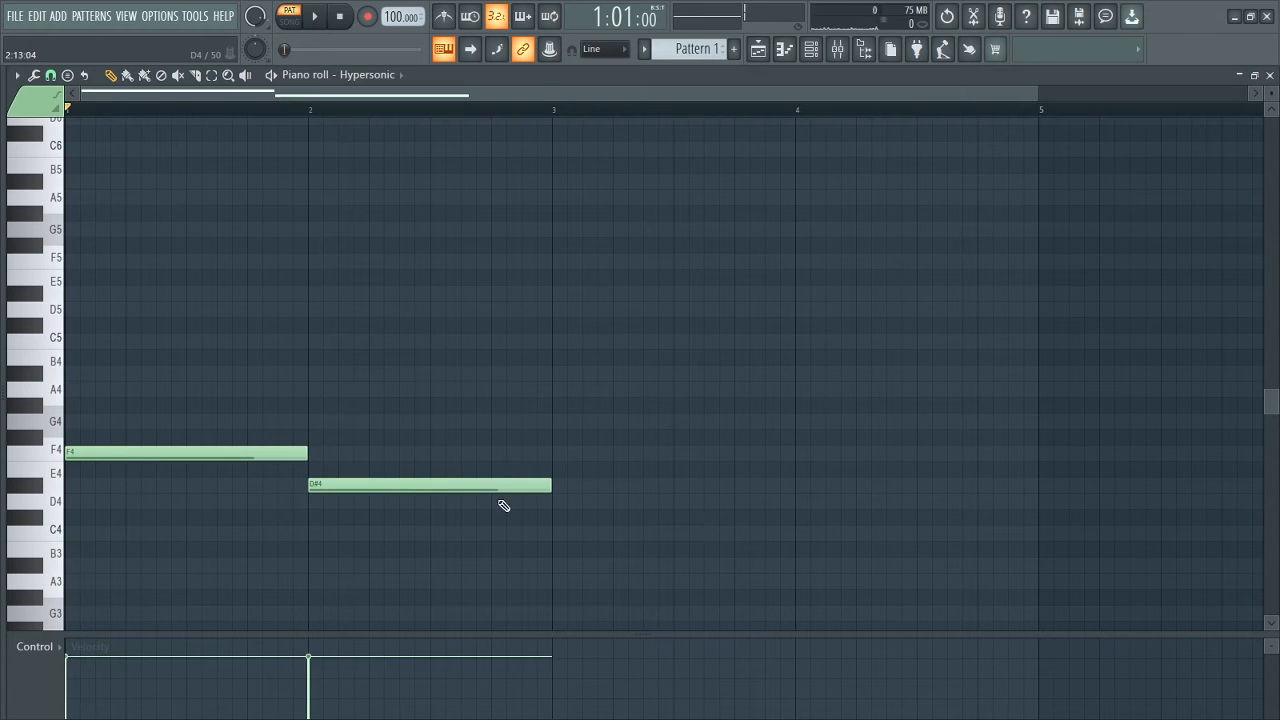
pyautogui.moveTo(548, 487); pyautogui.dragTo(430, 481)
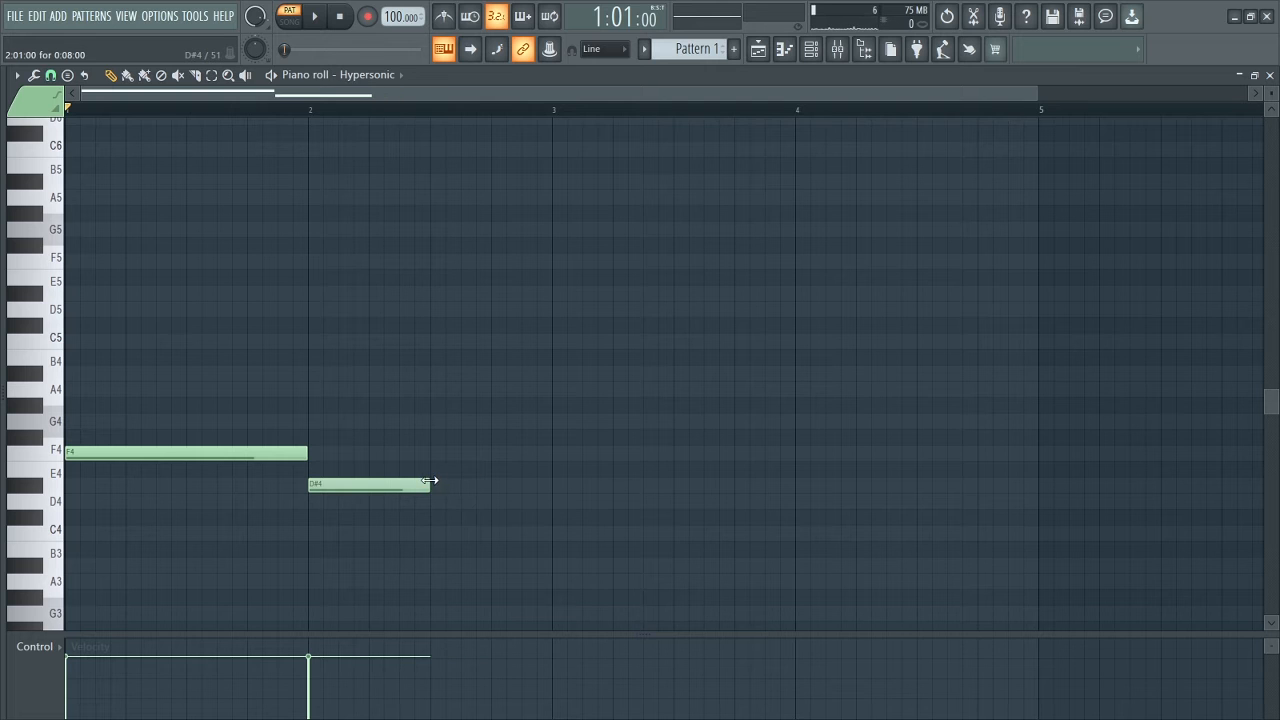
pyautogui.click(433, 501)
pyautogui.scroll(-2, 483, 460)
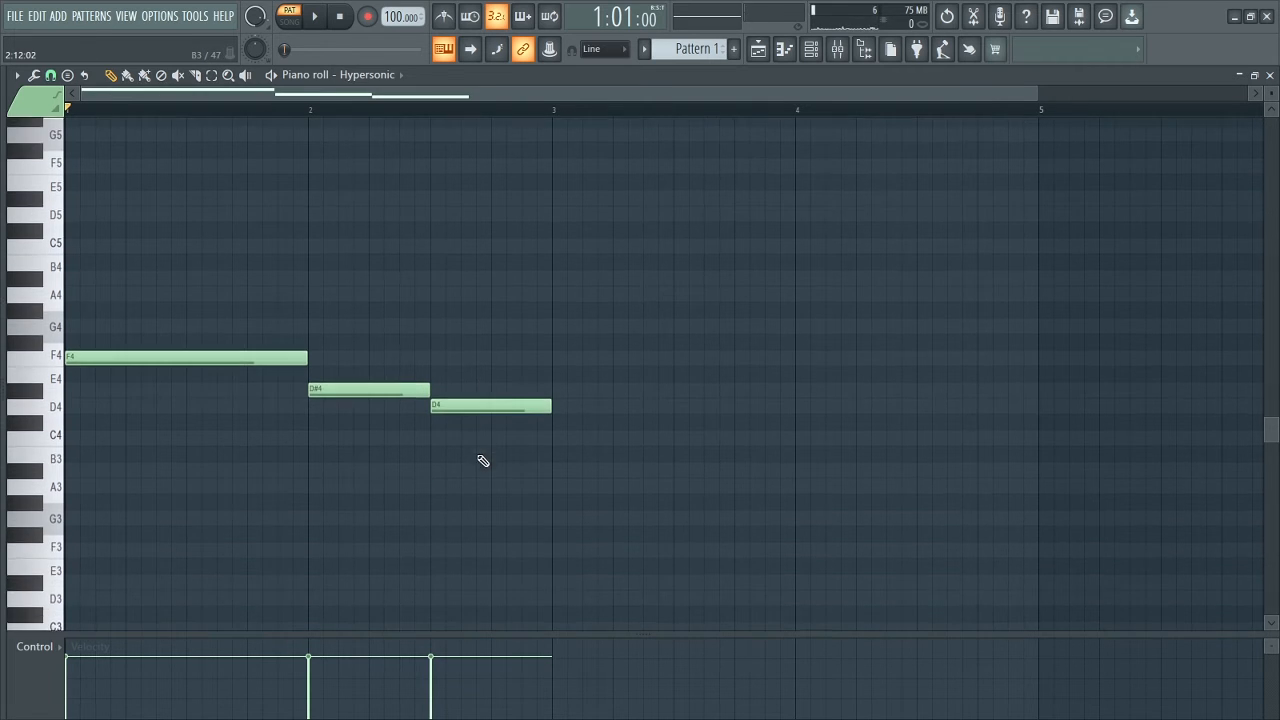
pyautogui.scroll(2, 390, 310)
pyautogui.press('space')
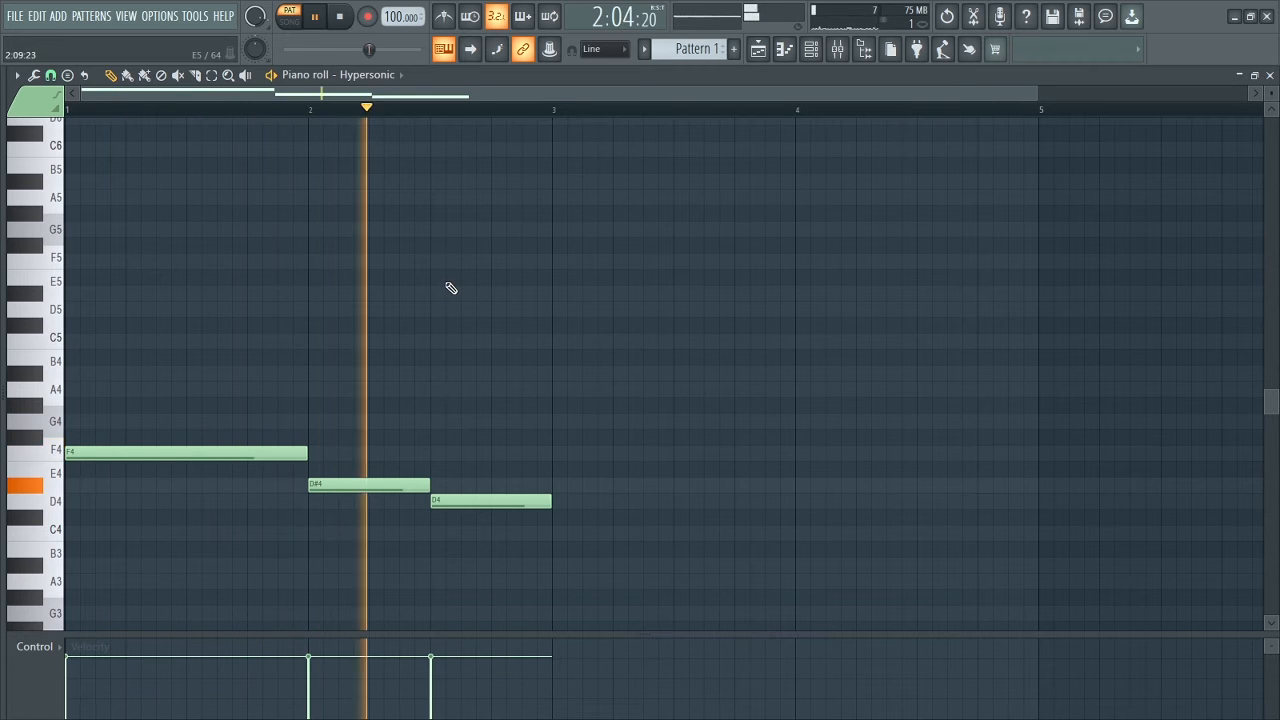
pyautogui.press('space')
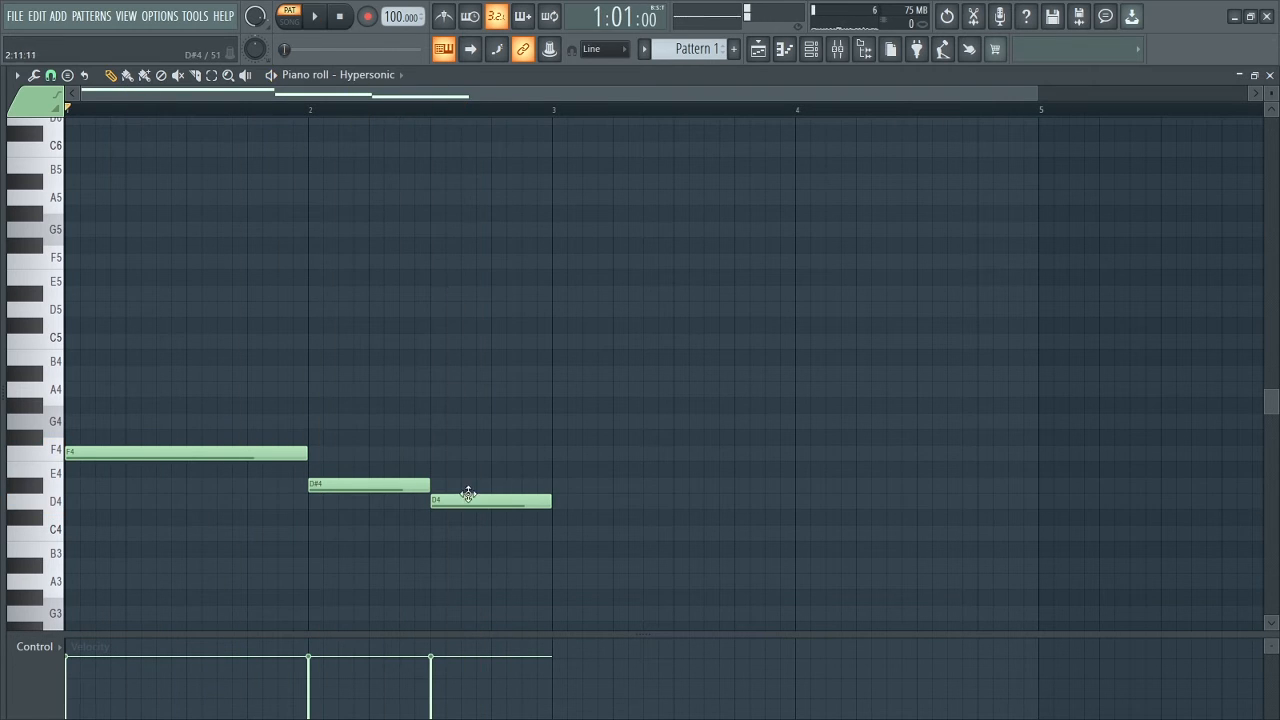
# Lower the last root note in bar 2 from D4 to C4 and audition the line.
pyautogui.moveTo(466, 500); pyautogui.dragTo(471, 534)
pyautogui.press('space')
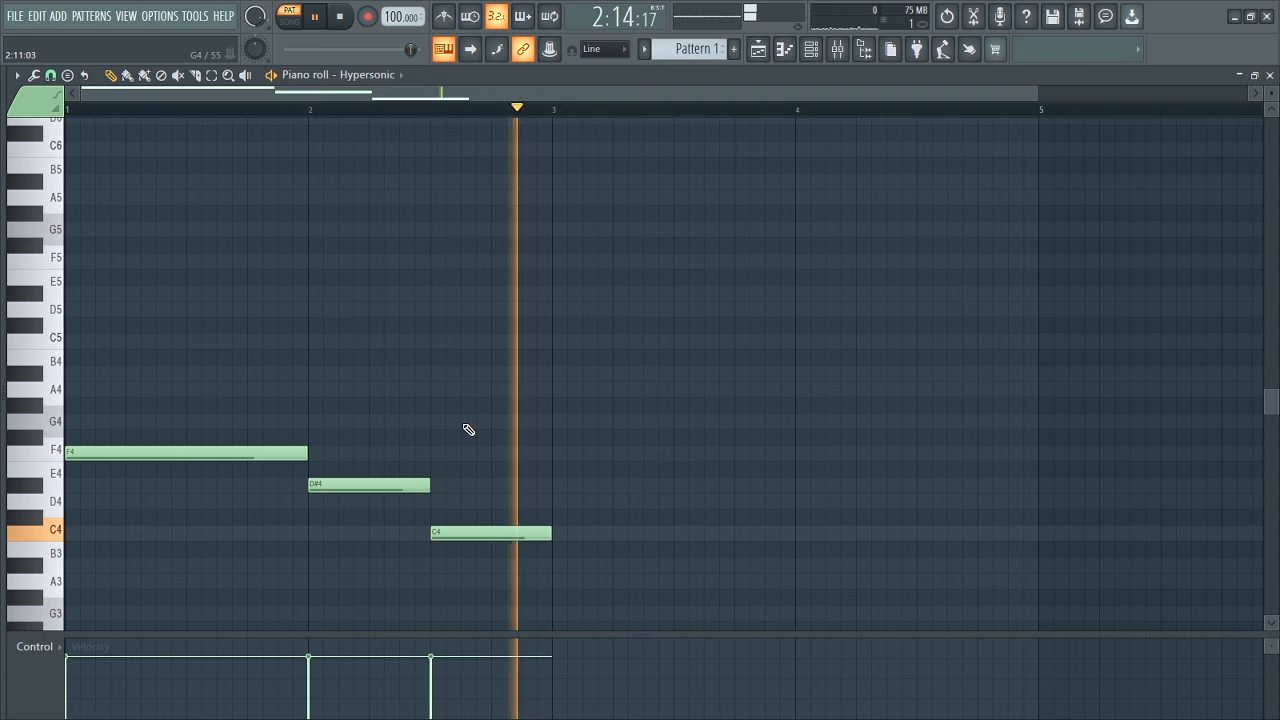
pyautogui.press('space')
# Build the bar 1 chord by adding full-bar A4 and C5 notes above the F4 root.
pyautogui.moveTo(1040, 94); pyautogui.dragTo(800, 104)
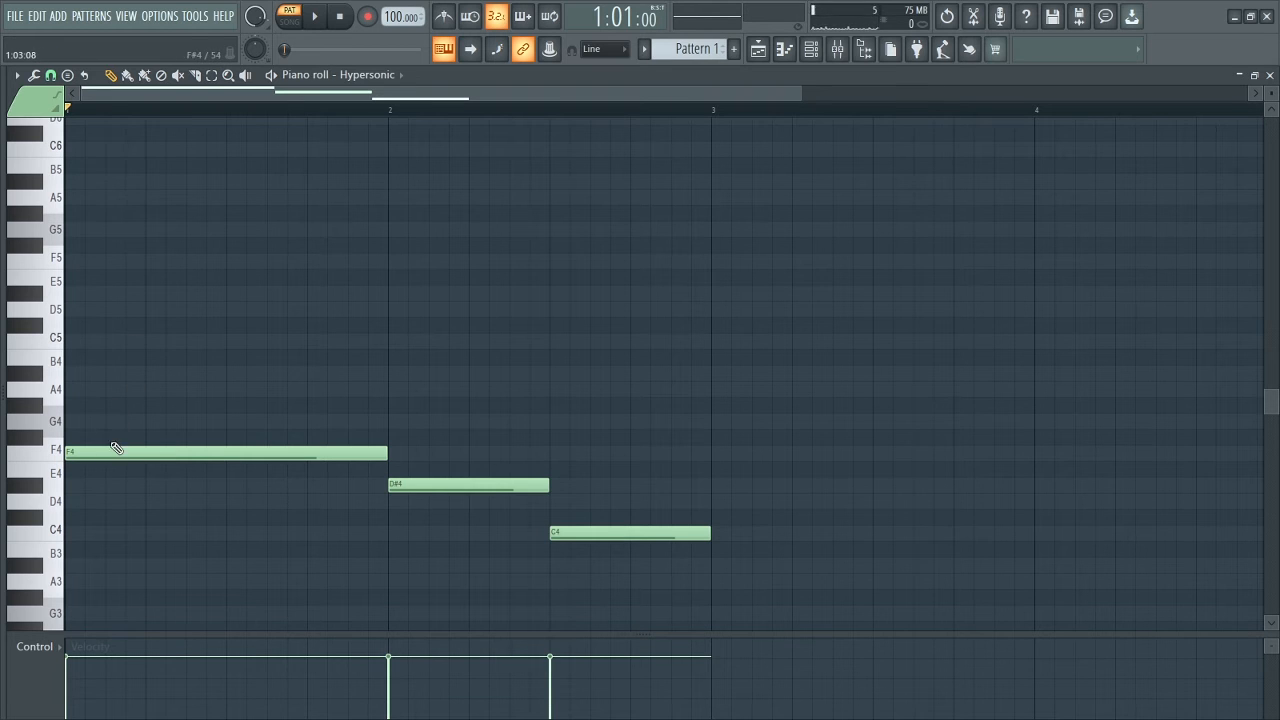
pyautogui.click(48, 457)
pyautogui.click(57, 397)
pyautogui.click(74, 398)
pyautogui.moveTo(222, 391); pyautogui.dragTo(381, 392)
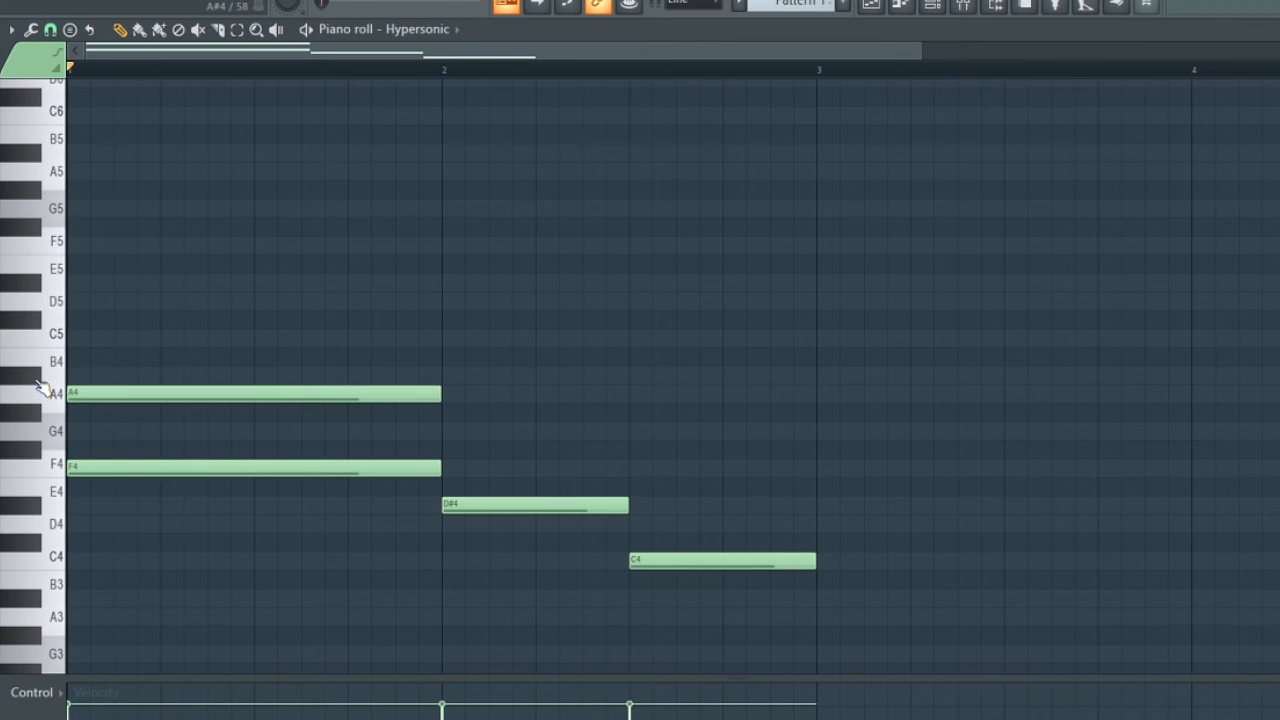
pyautogui.click(48, 358)
pyautogui.click(73, 339)
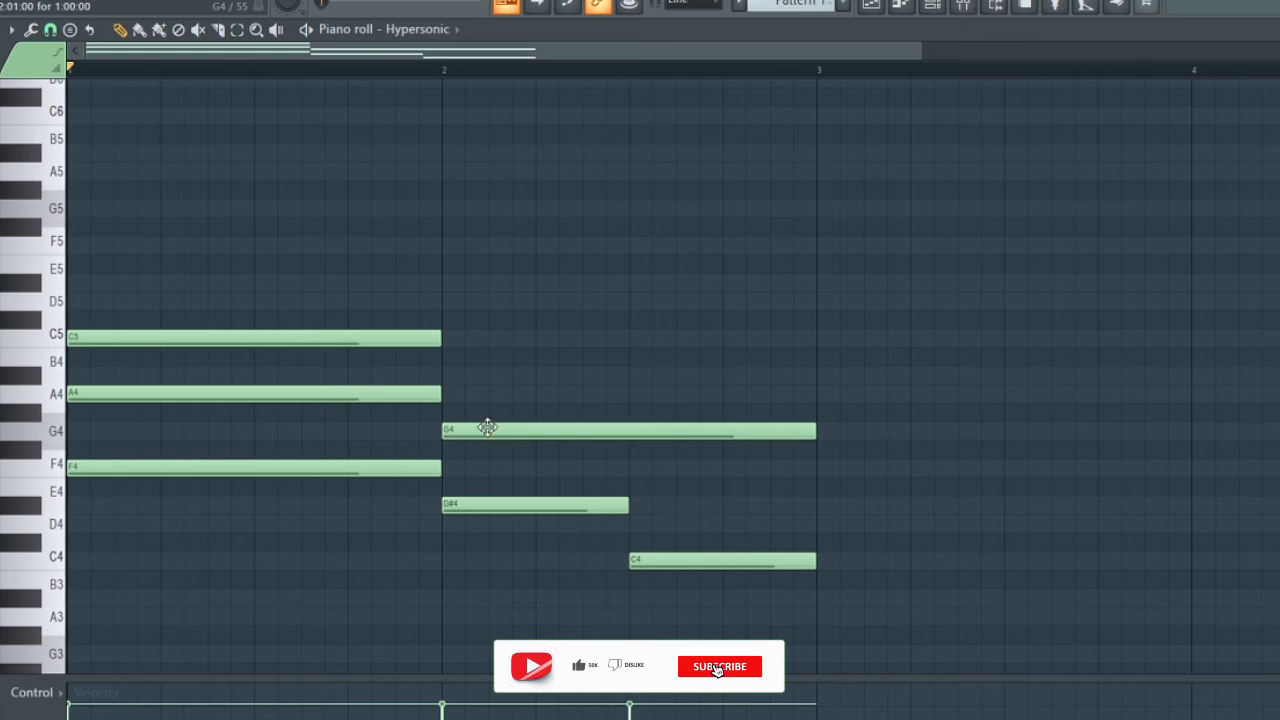
# Add half-bar G4 and A#4 notes above the D#4 root at the start of bar 2.
pyautogui.click(452, 430)
pyautogui.moveTo(815, 430); pyautogui.dragTo(628, 436)
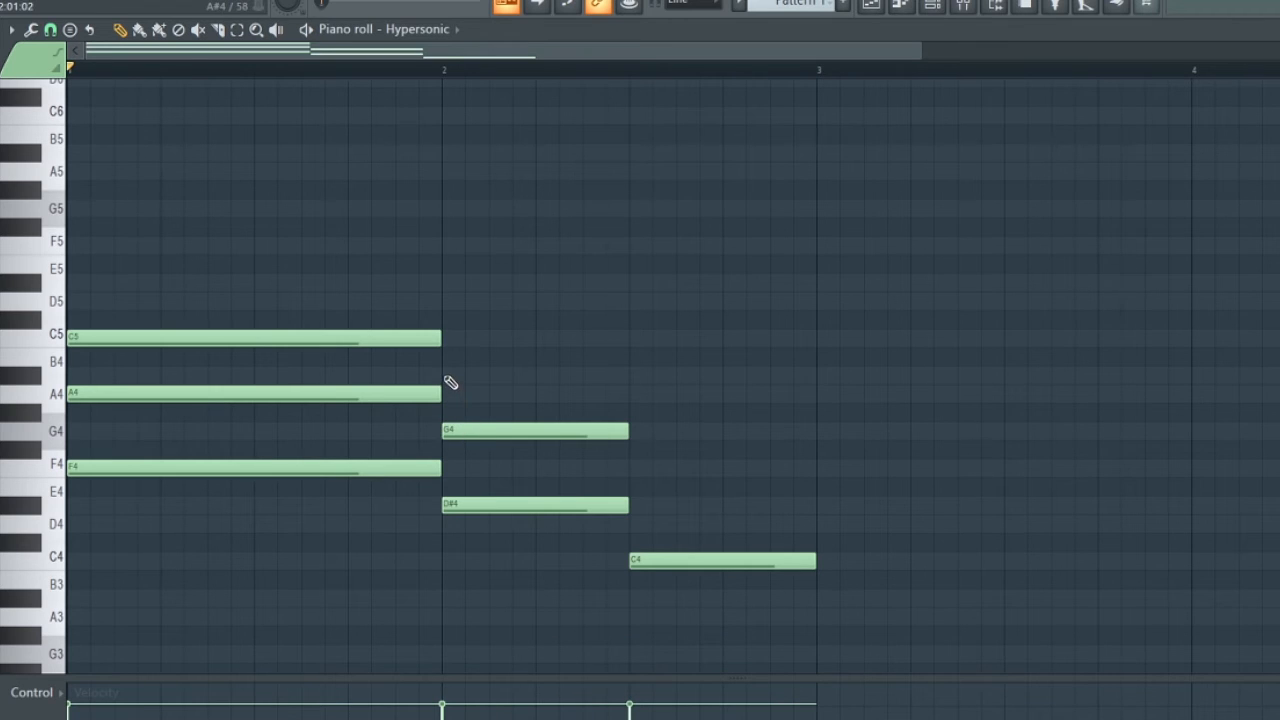
pyautogui.click(448, 378)
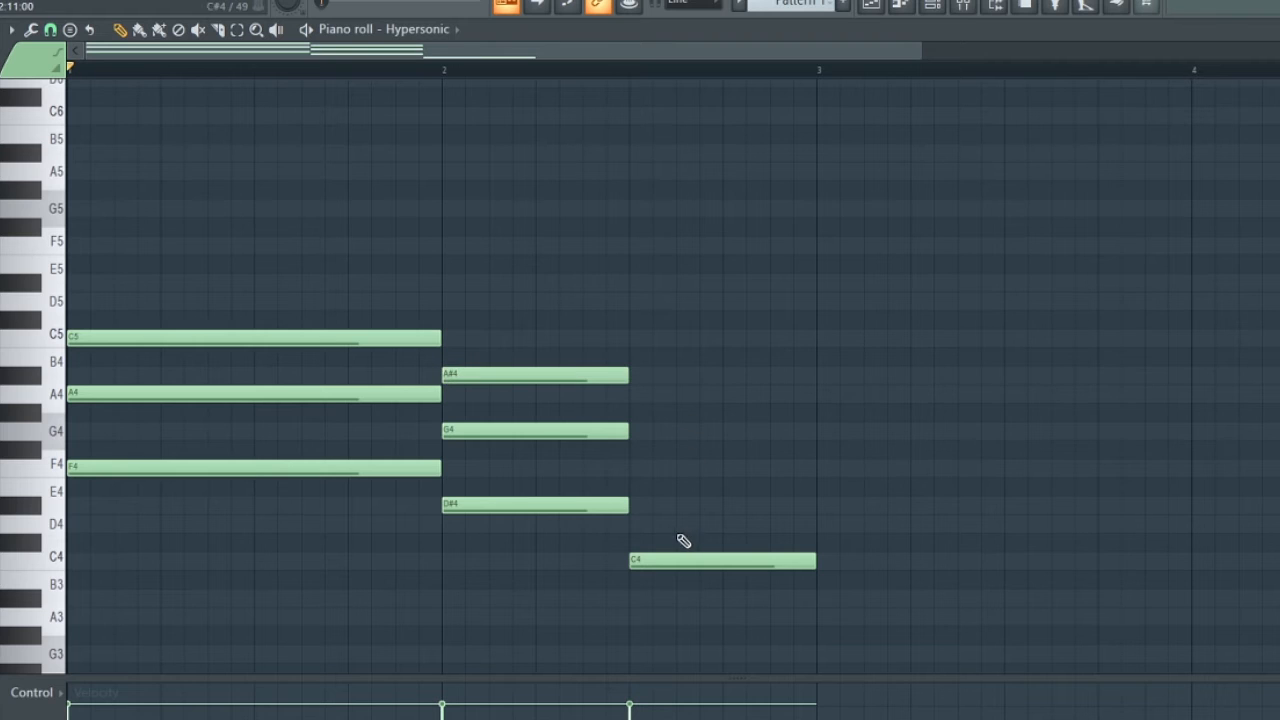
# Add half-bar D#4 and G4 notes above the C4 root in bar 2 and play back the three chords.
pyautogui.scroll(-1, 683, 541)
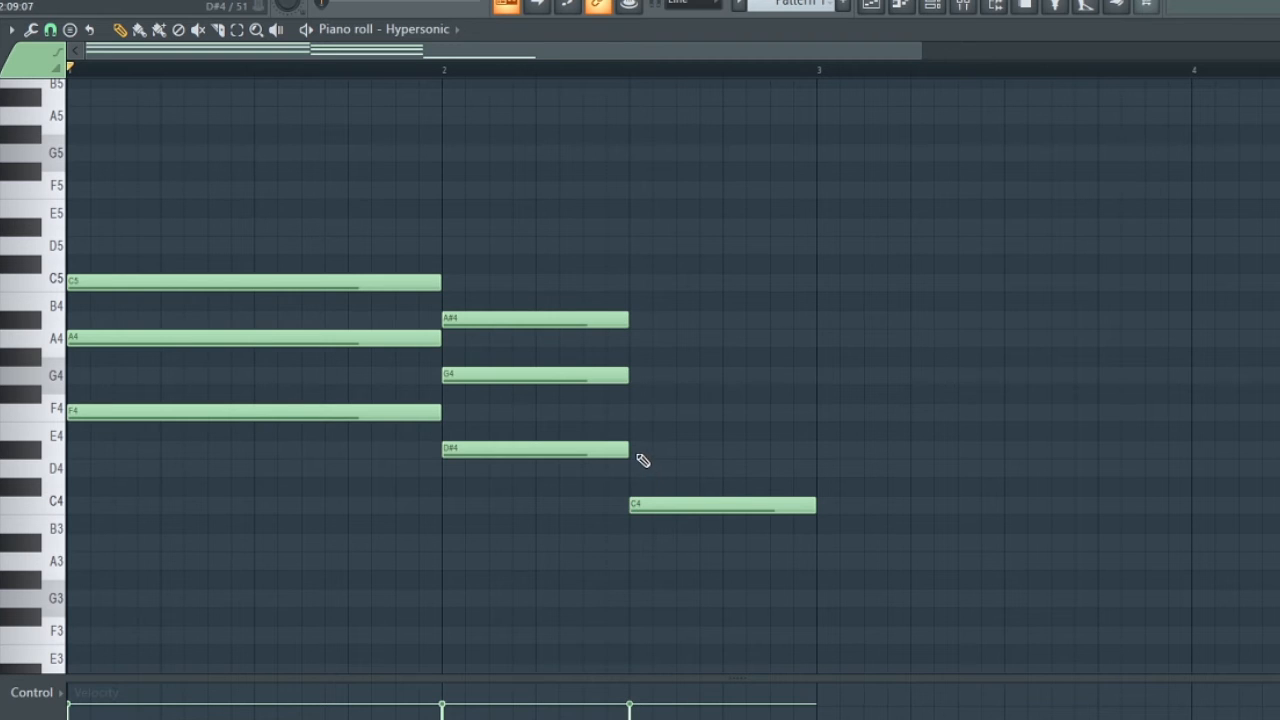
pyautogui.click(636, 450)
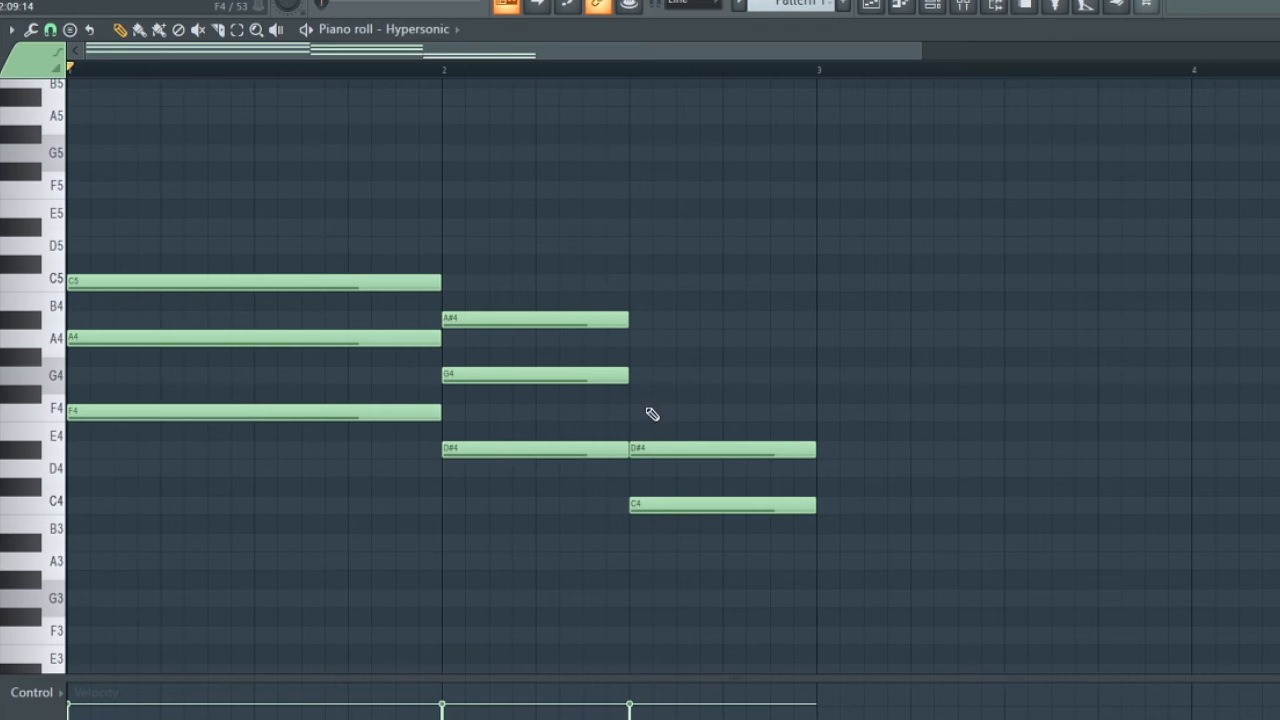
pyautogui.click(642, 377)
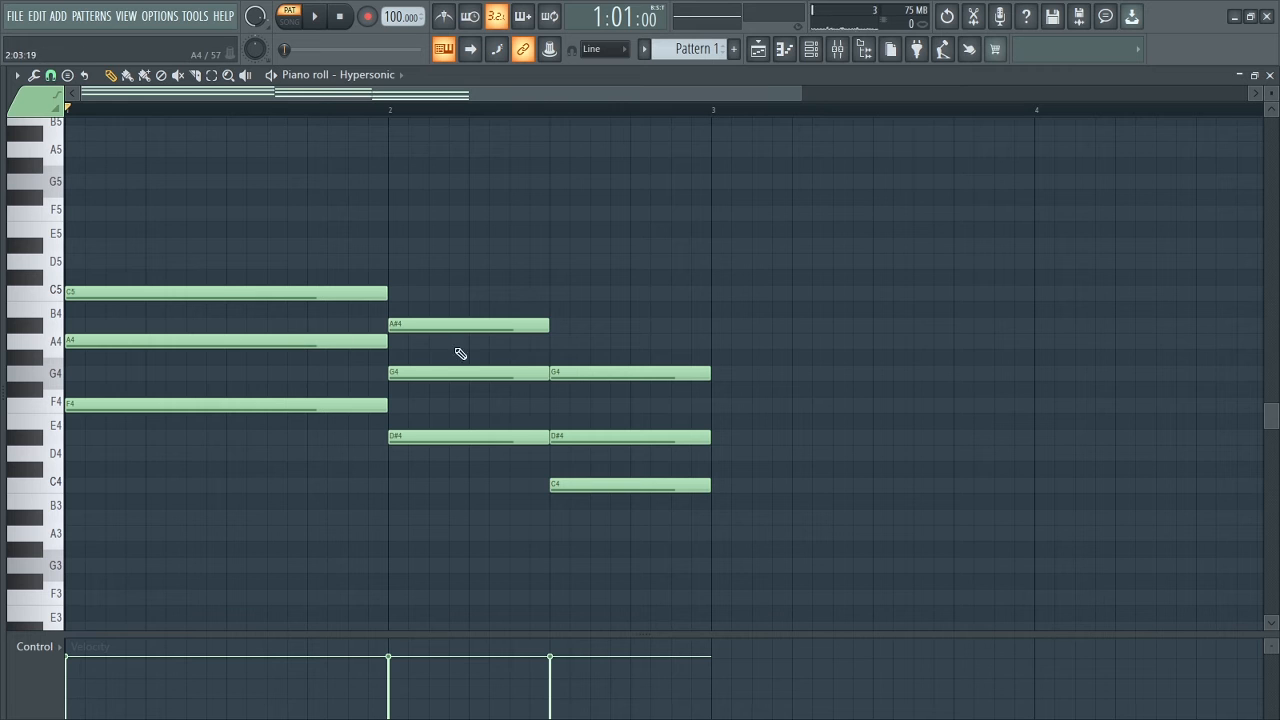
pyautogui.press('space')
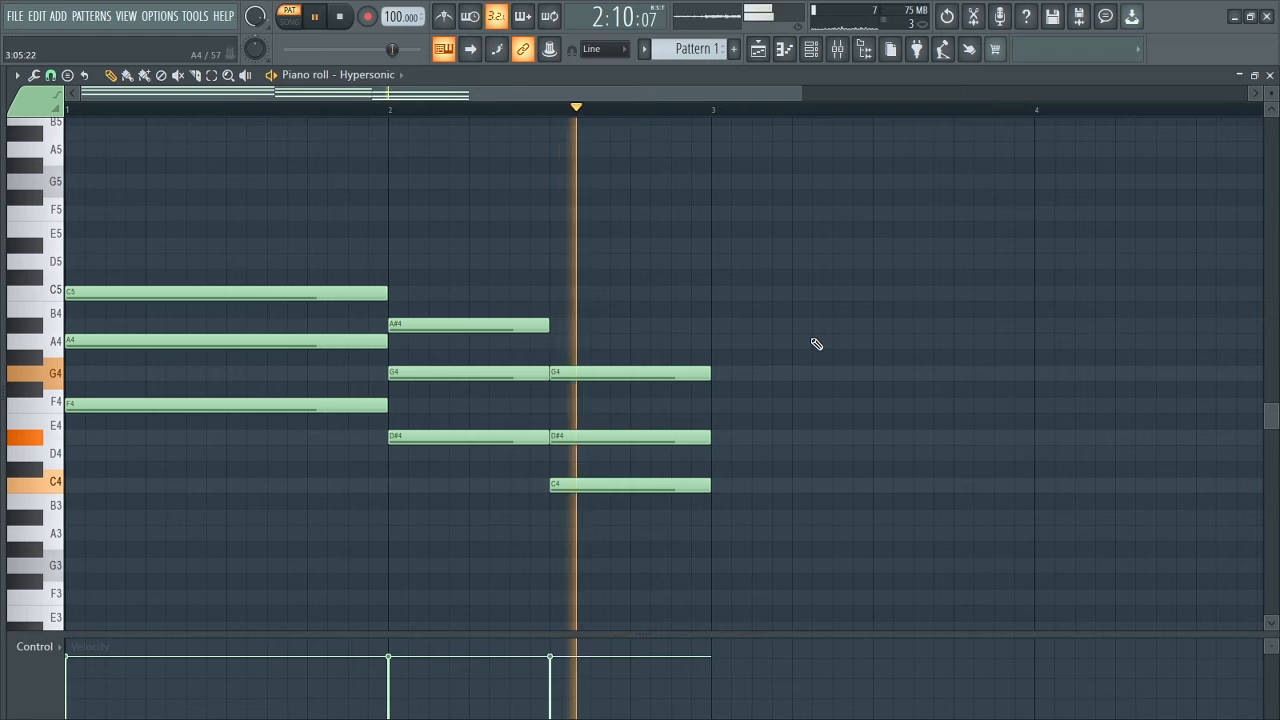
pyautogui.press('space')
# Move copies of the F4, D#4 and C4 root notes one octave down, as bass notes F3, D#3 and C3.
pyautogui.scroll(-3, 639, 381)
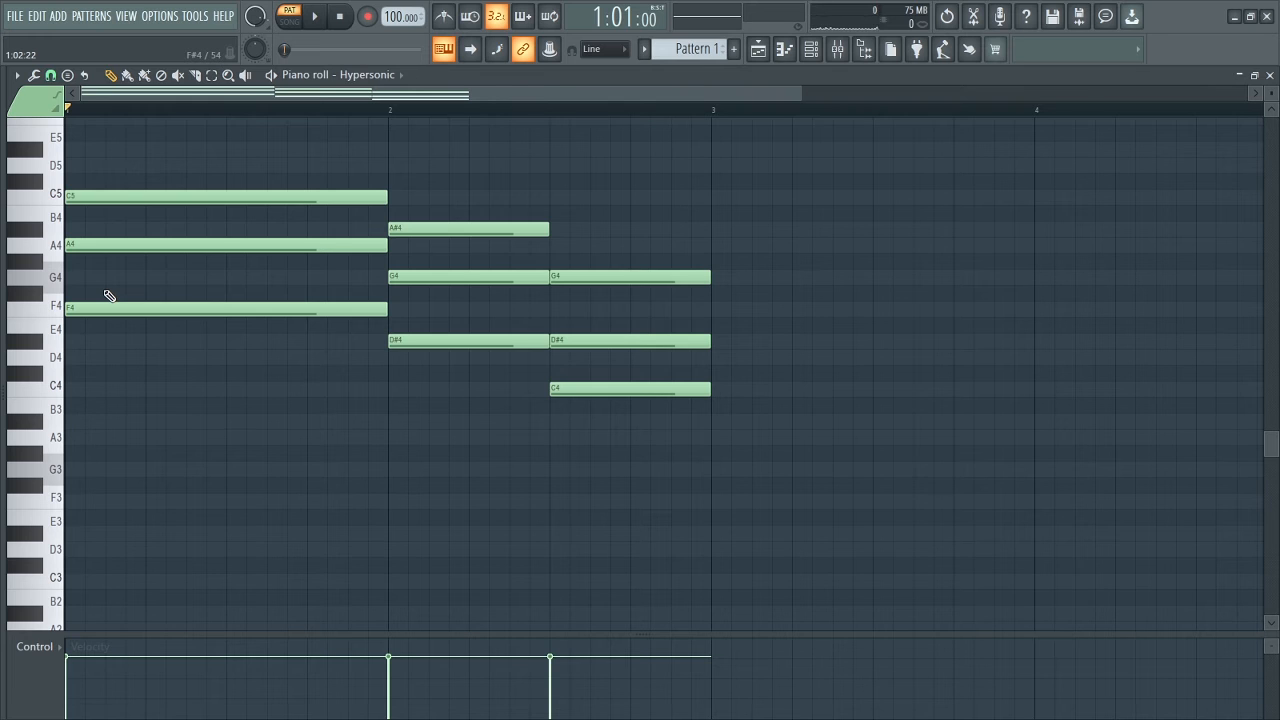
pyautogui.moveTo(105, 289); pyautogui.dragTo(185, 346)
pyautogui.moveTo(434, 338); pyautogui.dragTo(458, 374)
pyautogui.moveTo(565, 377)
pyautogui.mouseDown()
pyautogui.moveTo(604, 410)
pyautogui.moveTo(575, 393)
pyautogui.mouseUp()
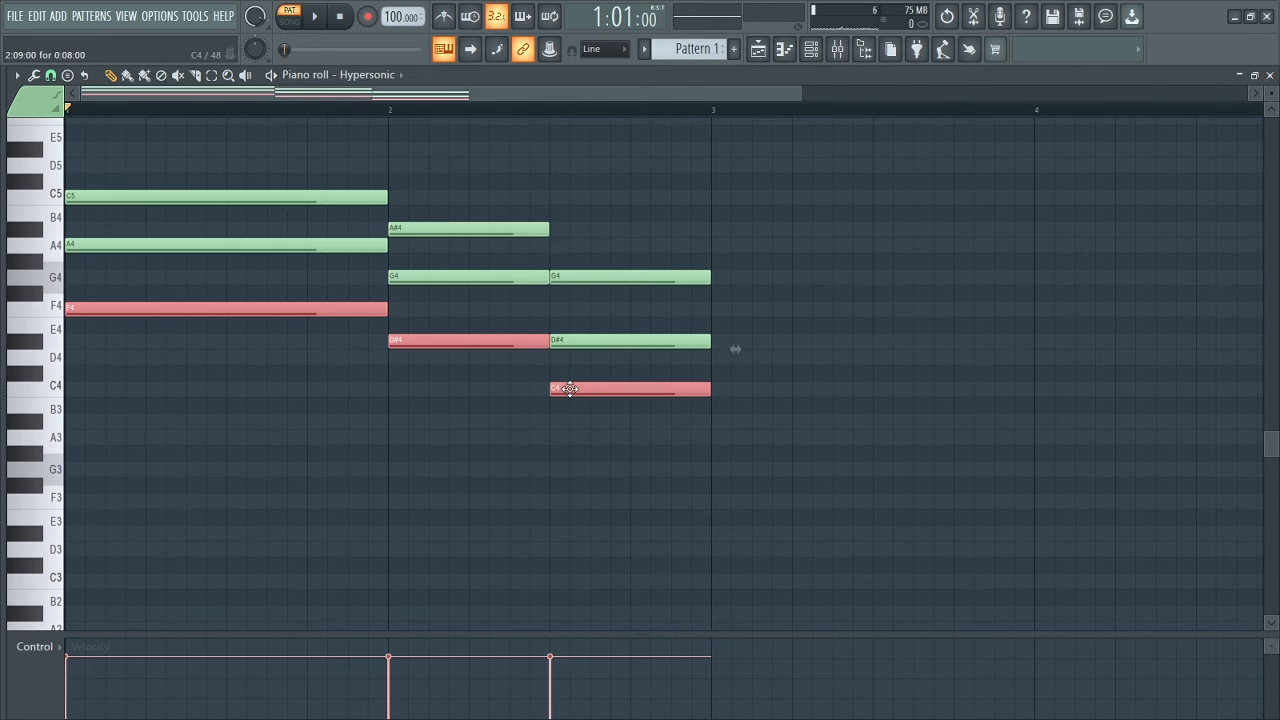
pyautogui.moveTo(570, 389)
pyautogui.mouseDown()
pyautogui.moveTo(616, 387)
pyautogui.moveTo(572, 388)
pyautogui.mouseUp()
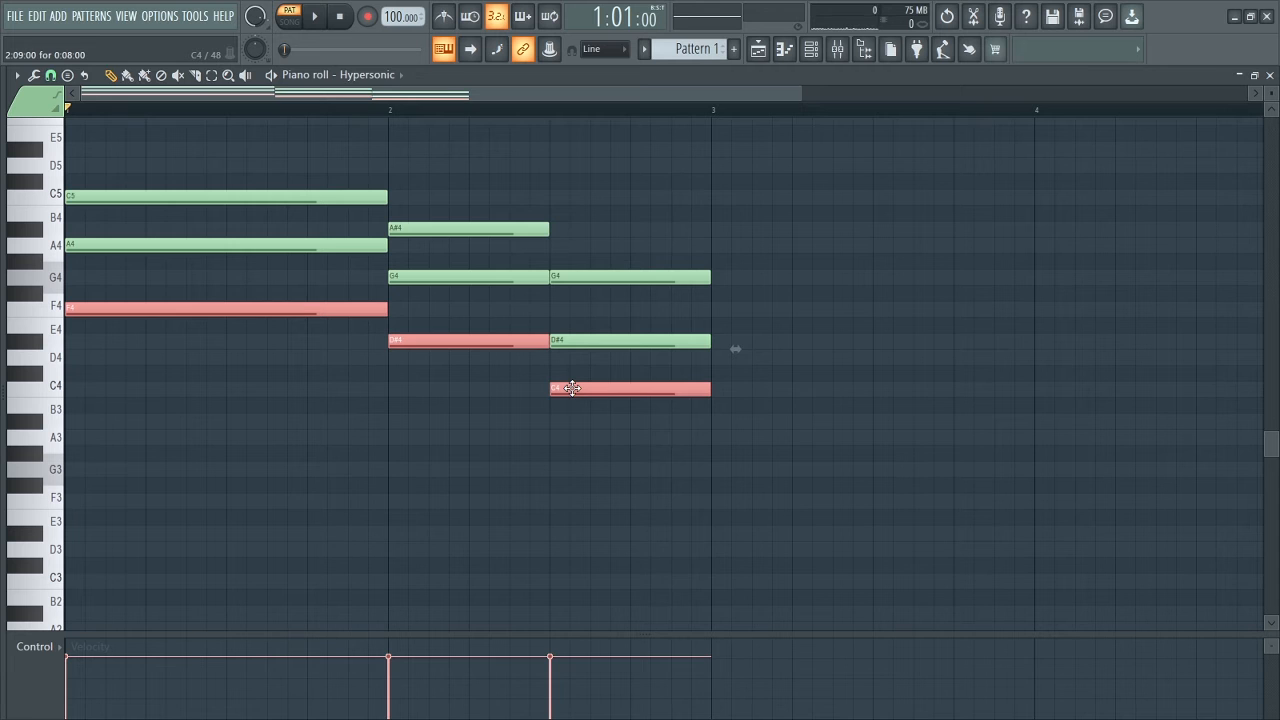
pyautogui.hotkey('ctrl', 'Down')
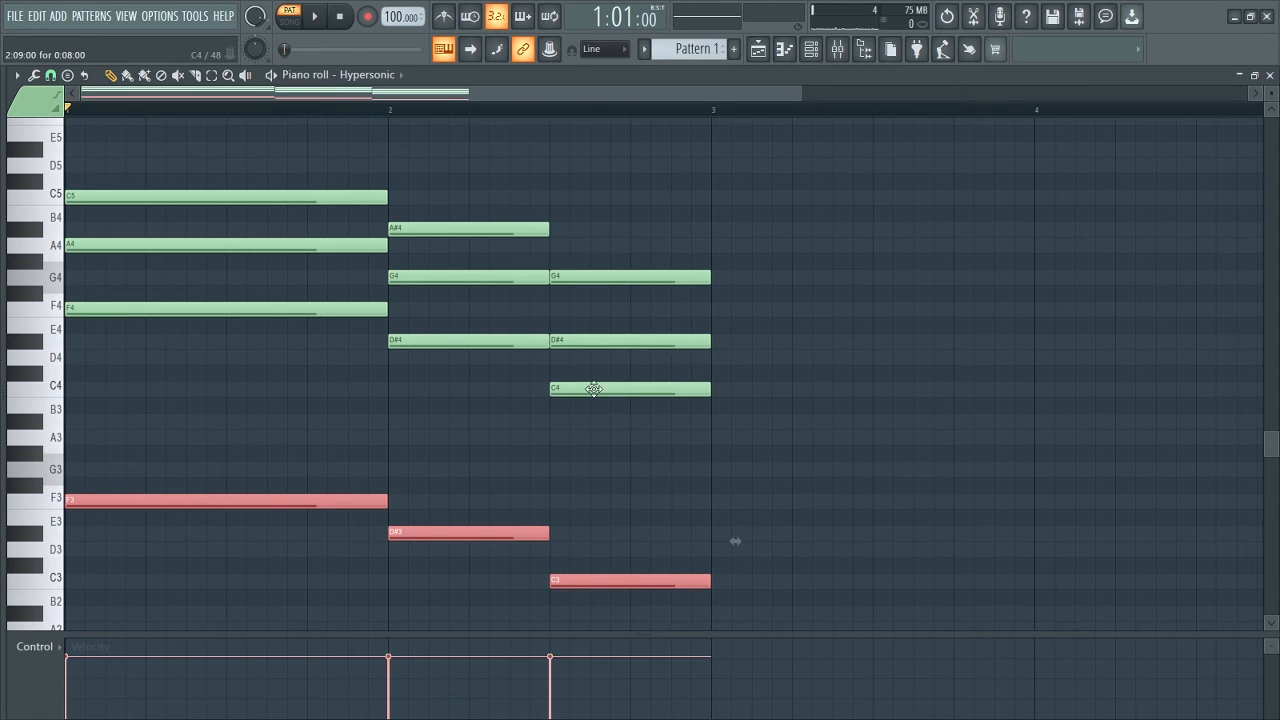
# Play back the three chords with the F3, D#3 and C3 bass notes and clear the note selection.
pyautogui.scroll(-2, 655, 482)
pyautogui.scroll(2, 652, 478)
pyautogui.press('space')
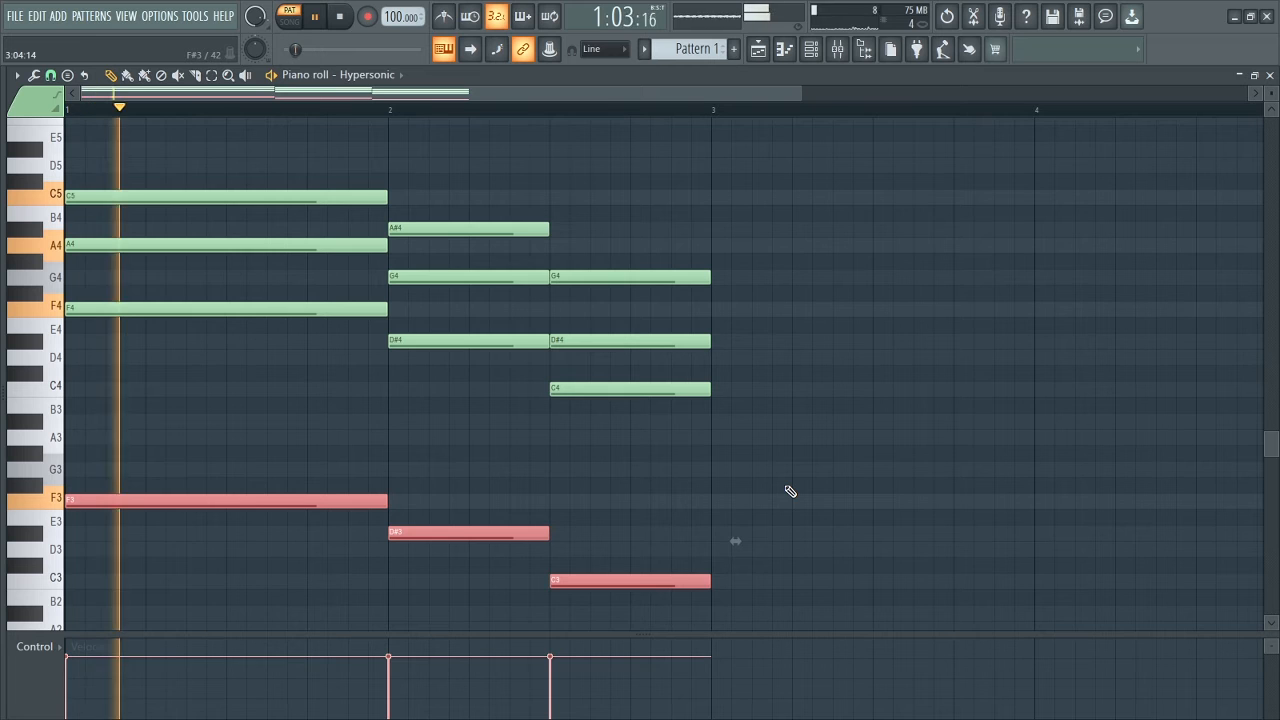
pyautogui.scroll(1, 790, 491)
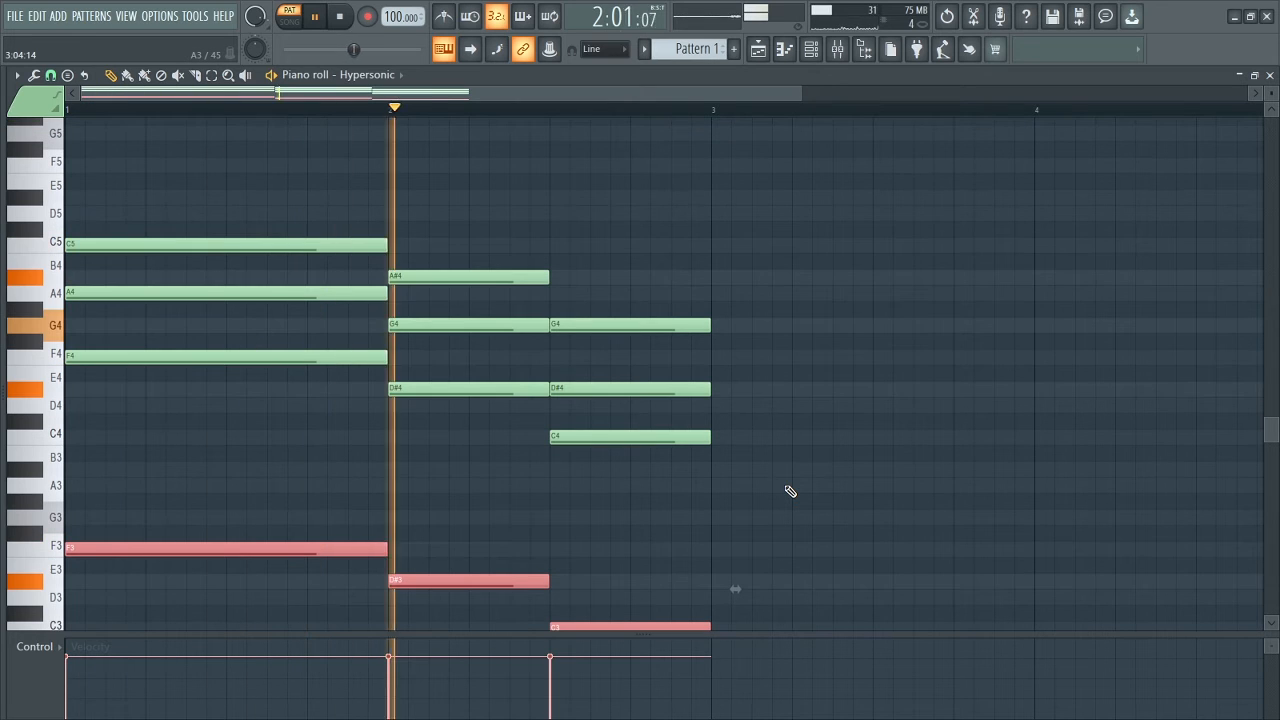
pyautogui.press('space')
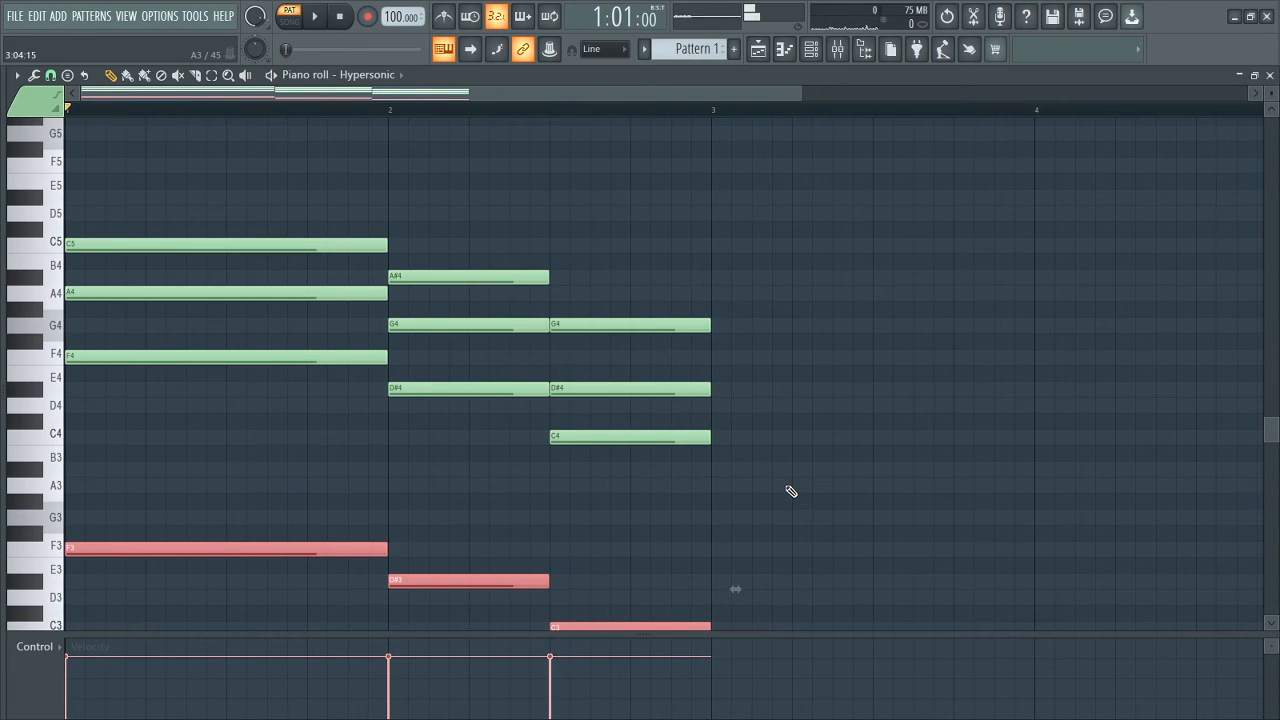
pyautogui.click(792, 487)
pyautogui.rightClick(808, 483)
# Add a full-bar F5 above the bar 1 chord and half-bar D#5 and C5 above the bar 2 chords, and audition them.
pyautogui.scroll(-1, 591, 457)
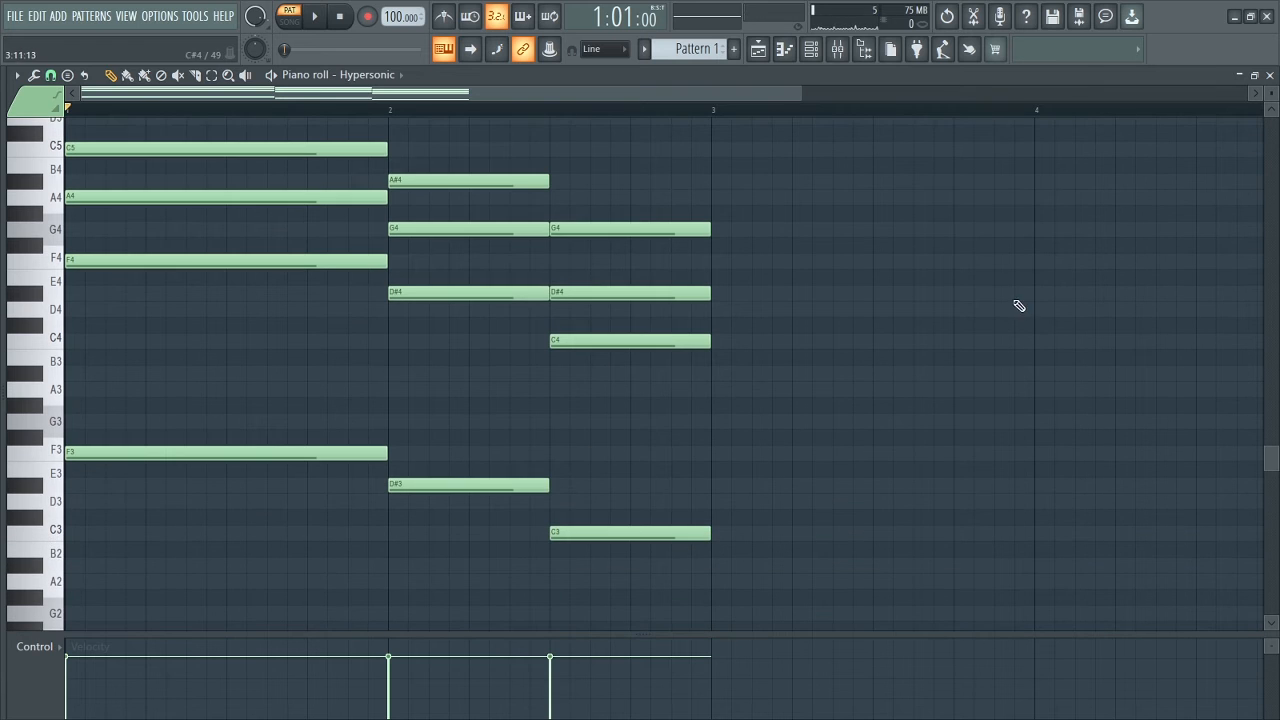
pyautogui.scroll(2, 406, 414)
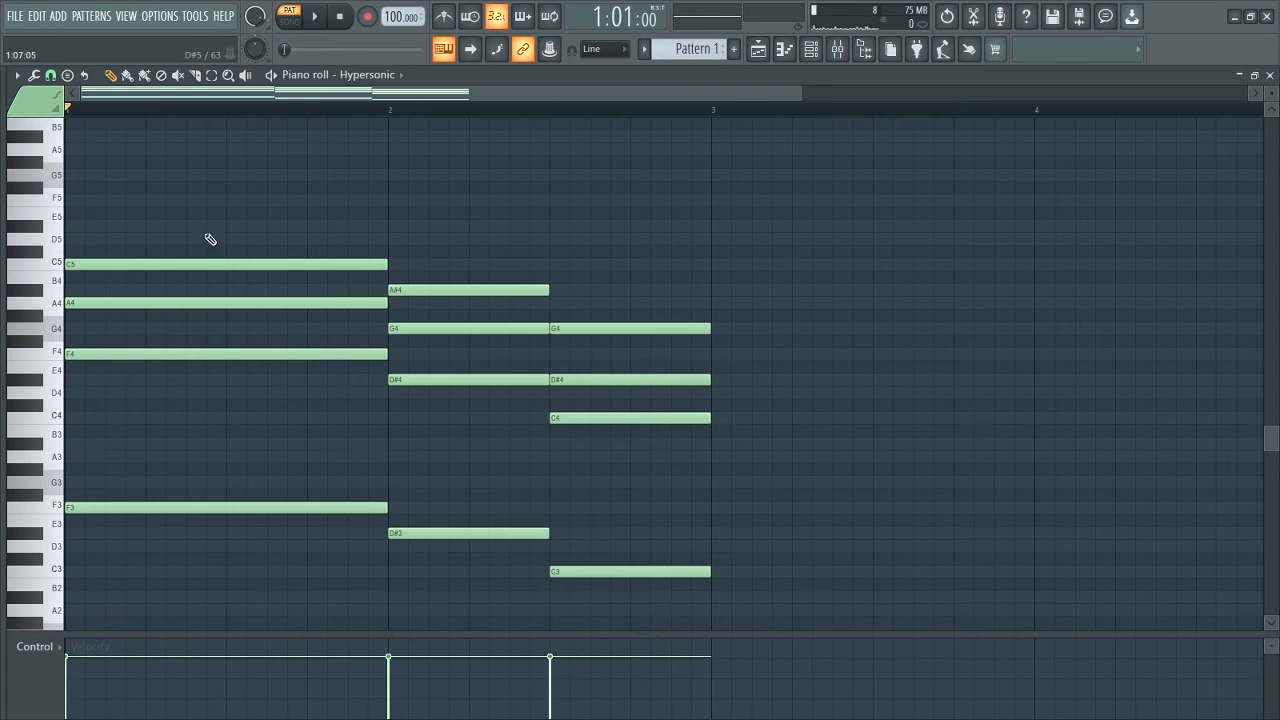
pyautogui.click(74, 204)
pyautogui.moveTo(228, 206); pyautogui.dragTo(386, 214)
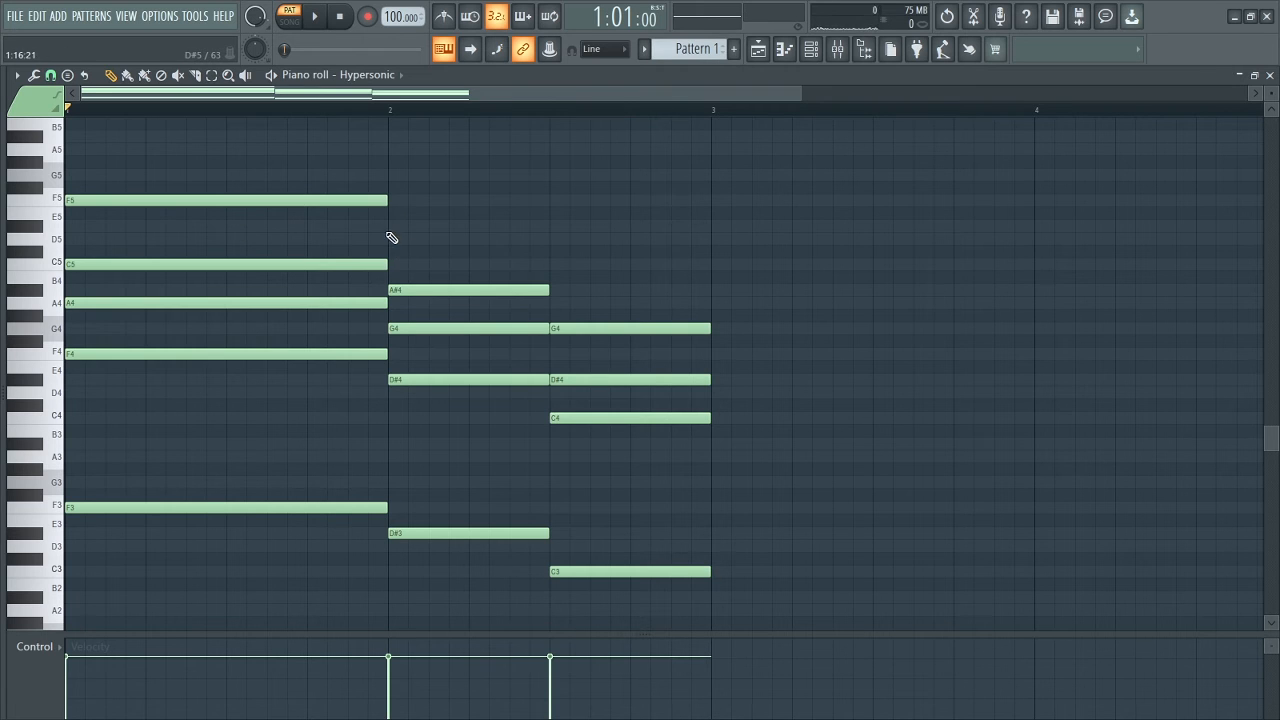
pyautogui.click(392, 227)
pyautogui.moveTo(712, 230); pyautogui.dragTo(549, 230)
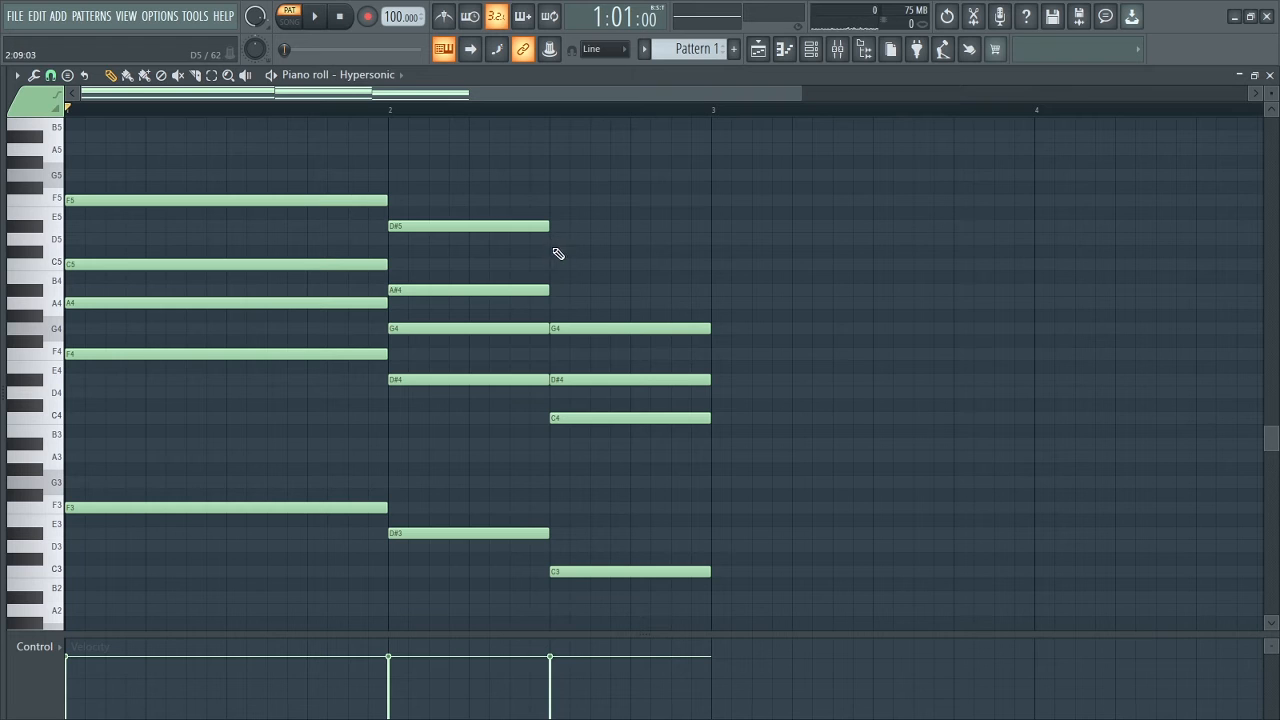
pyautogui.click(551, 264)
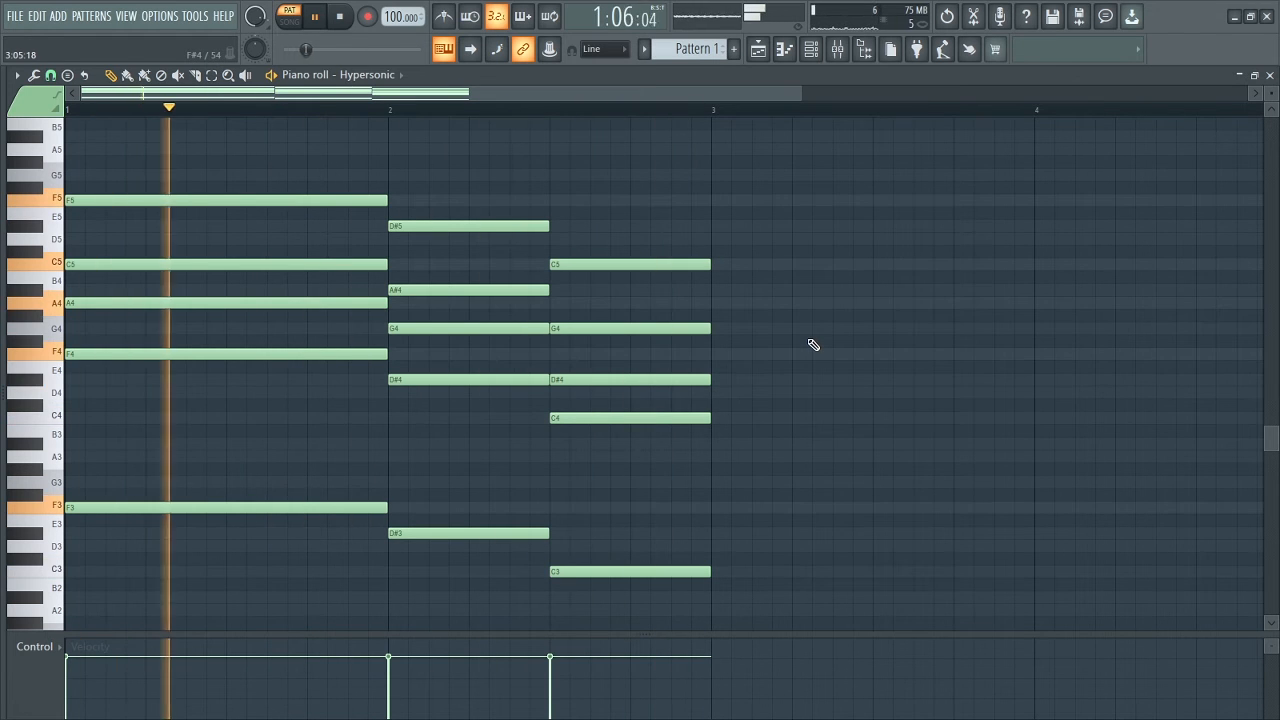
pyautogui.scroll(1, 813, 344)
pyautogui.scroll(1, 813, 344)
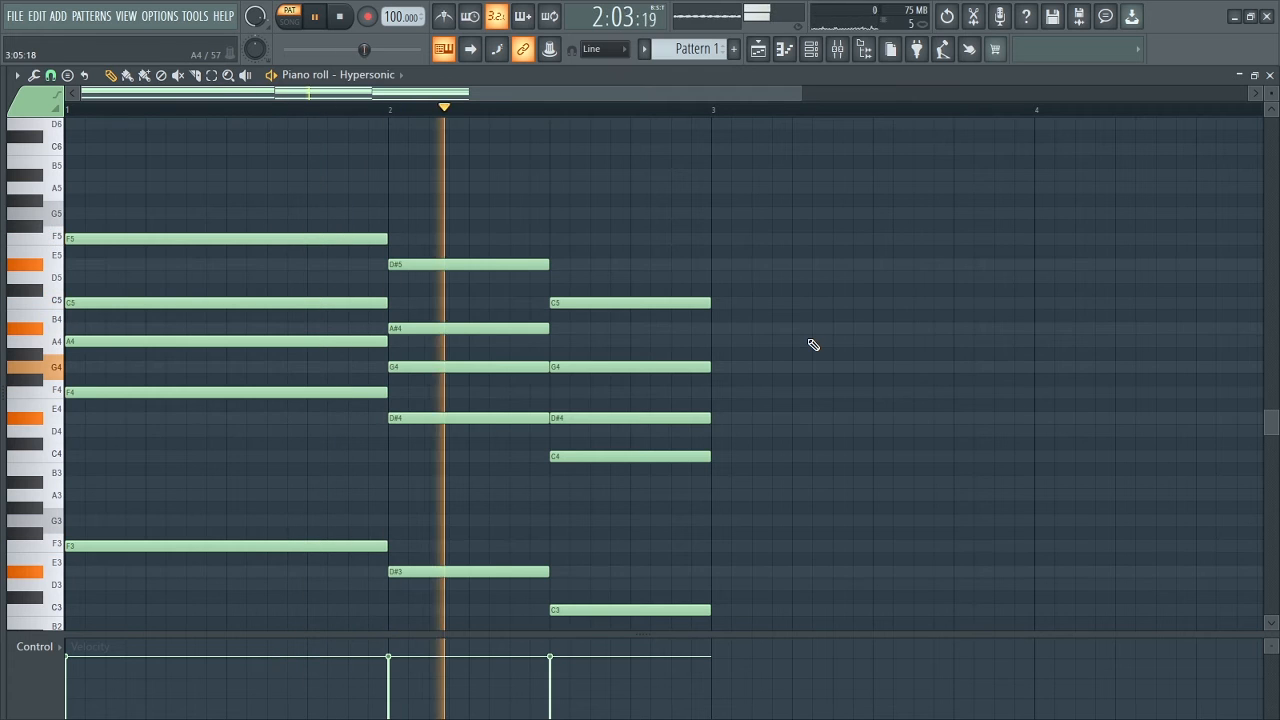
pyautogui.press('space')
# Add a top melody of full-bar A#5 in bar 1 and half-bar G5 and A5 in bar 2, and play it back.
pyautogui.scroll(-1, 600, 309)
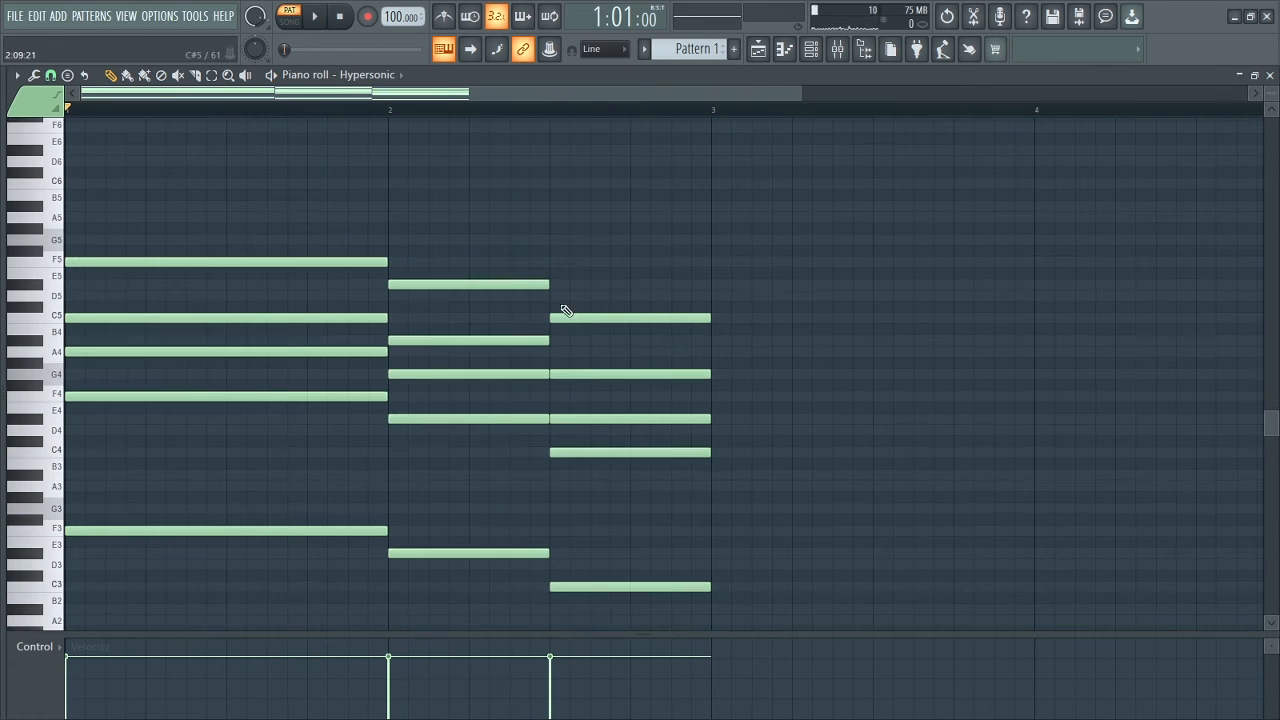
pyautogui.click(76, 212)
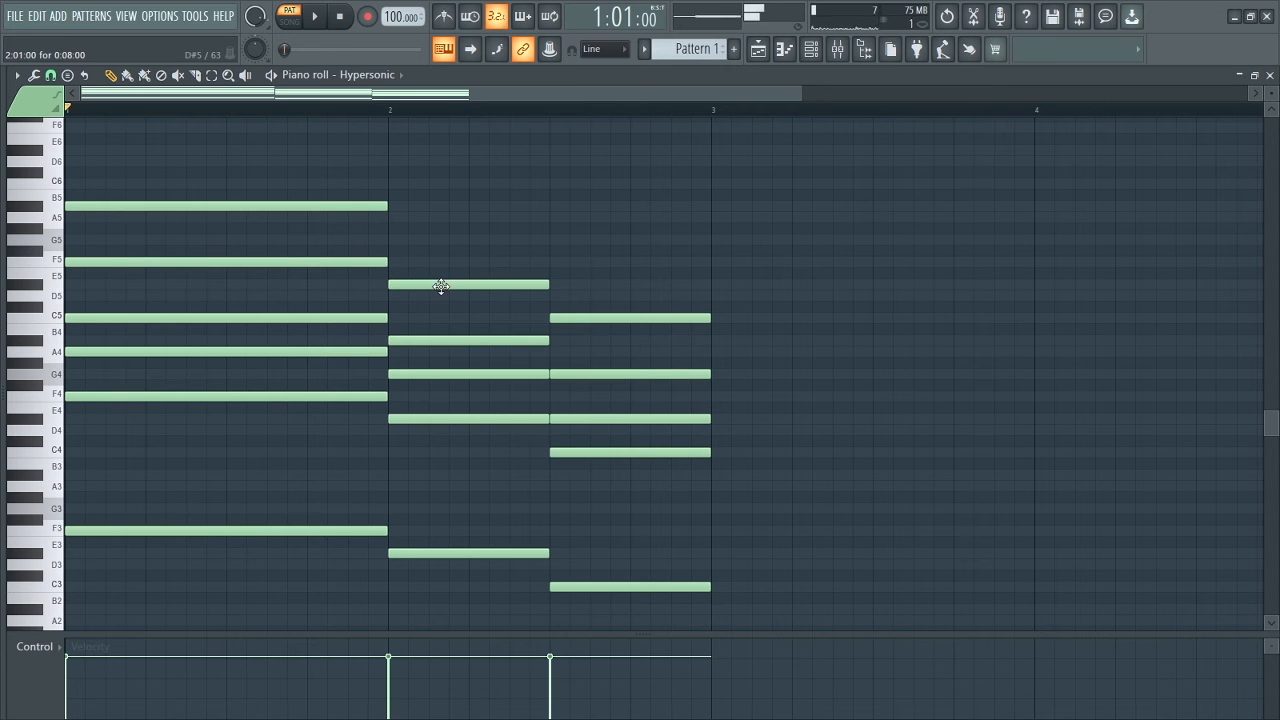
pyautogui.click(389, 240)
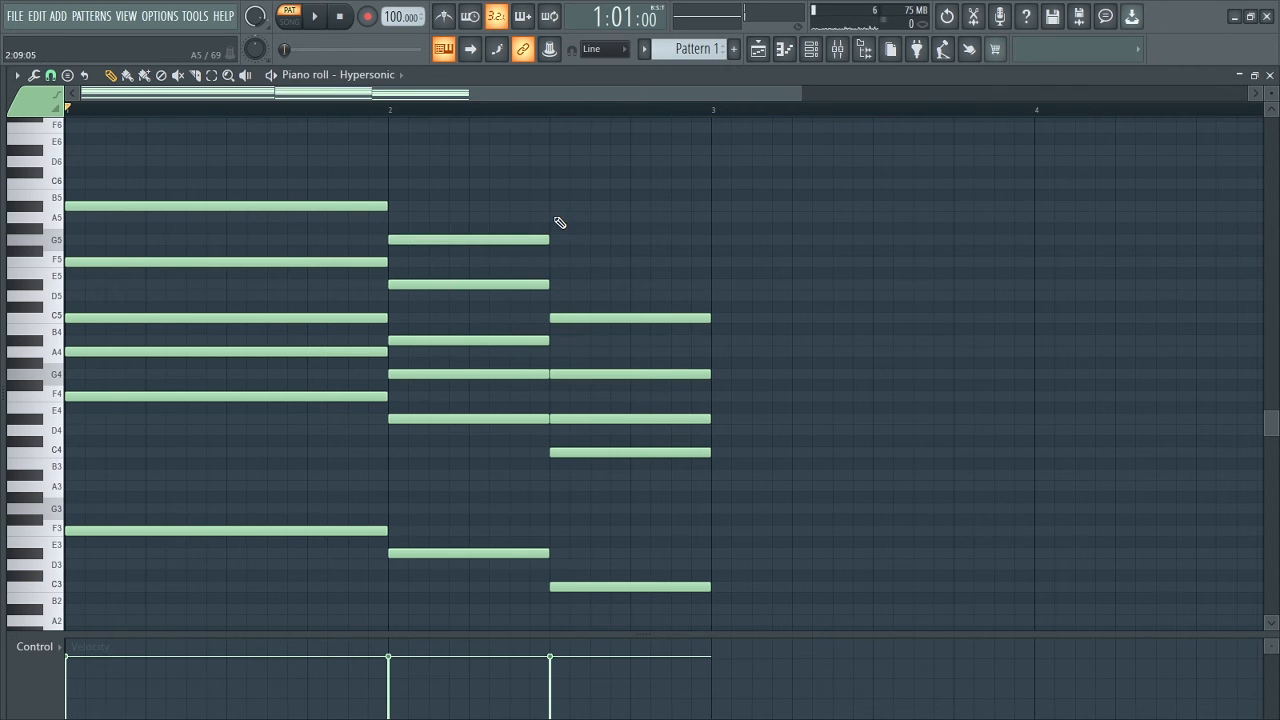
pyautogui.click(557, 218)
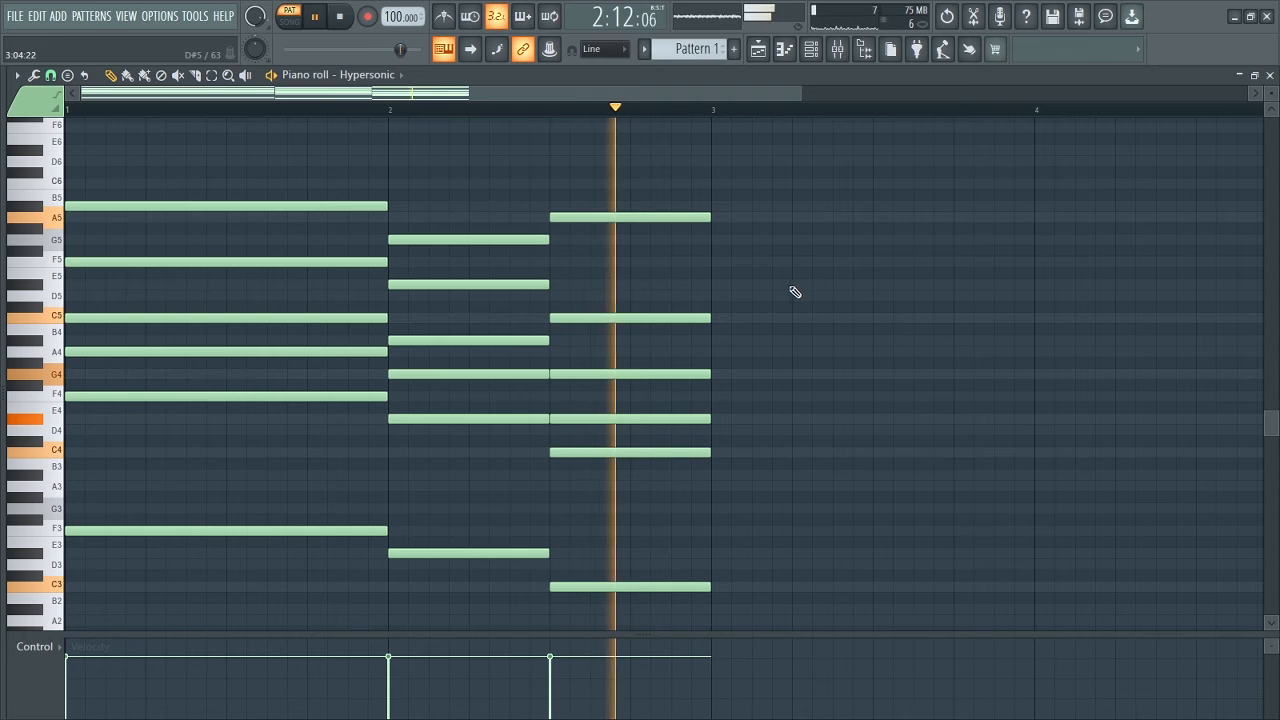
pyautogui.press('space')
# Lower the last top melody note to F5 and the bar 1 top note to A5, auditioning the changes.
pyautogui.moveTo(574, 220); pyautogui.dragTo(572, 266)
pyautogui.press('space')
pyautogui.press('space')
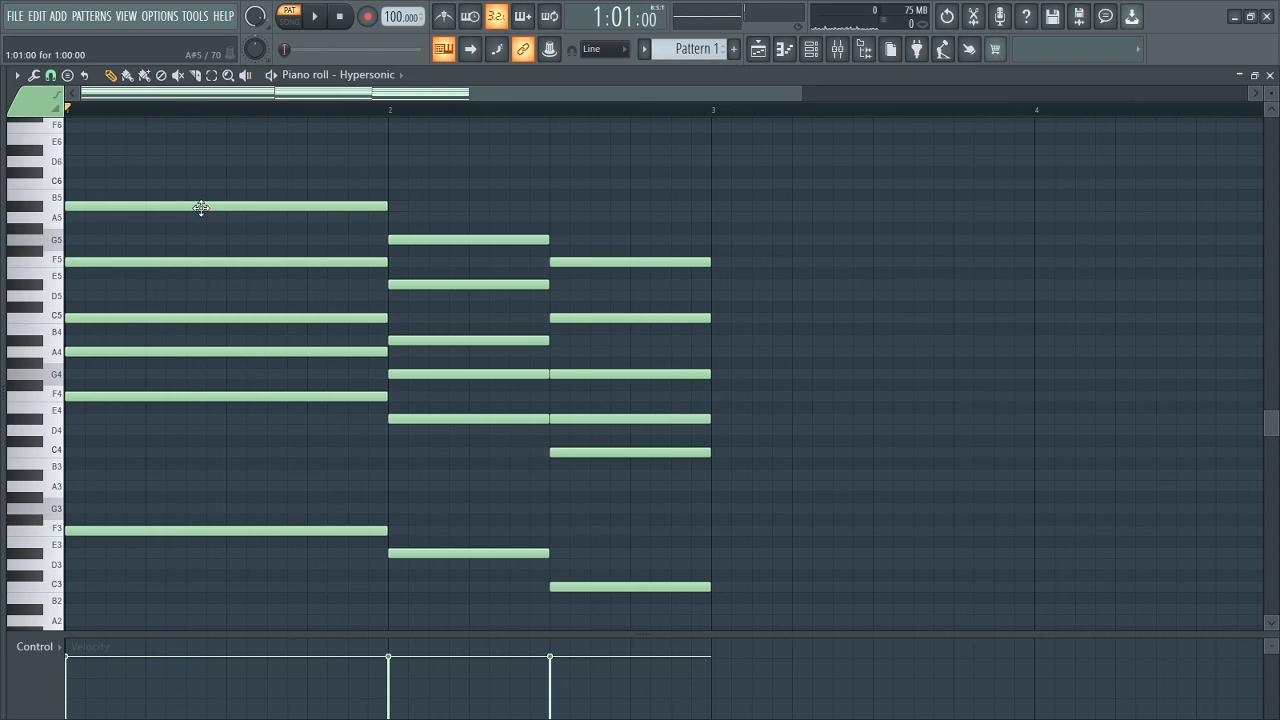
pyautogui.moveTo(201, 219); pyautogui.dragTo(203, 219)
pyautogui.press('space')
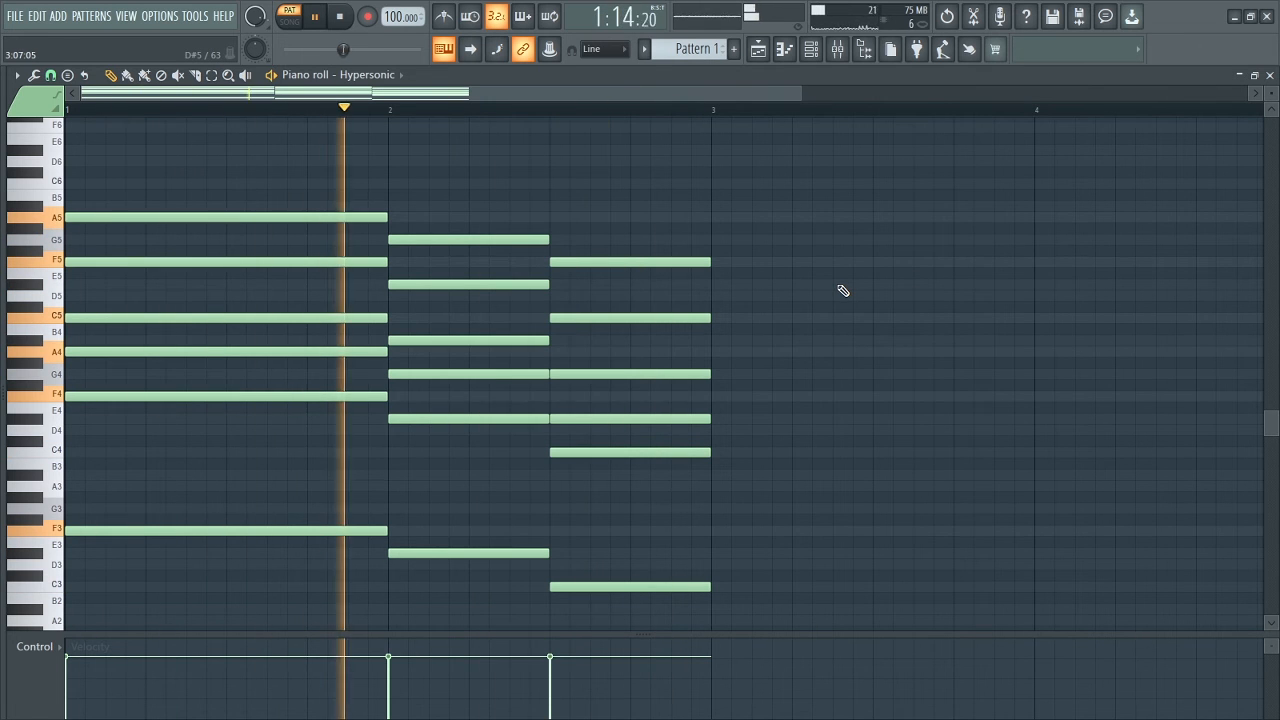
pyautogui.press('space')
# Raise the A4 note of the bar 1 chord two octaves to A6.
pyautogui.scroll(-1, 786, 320)
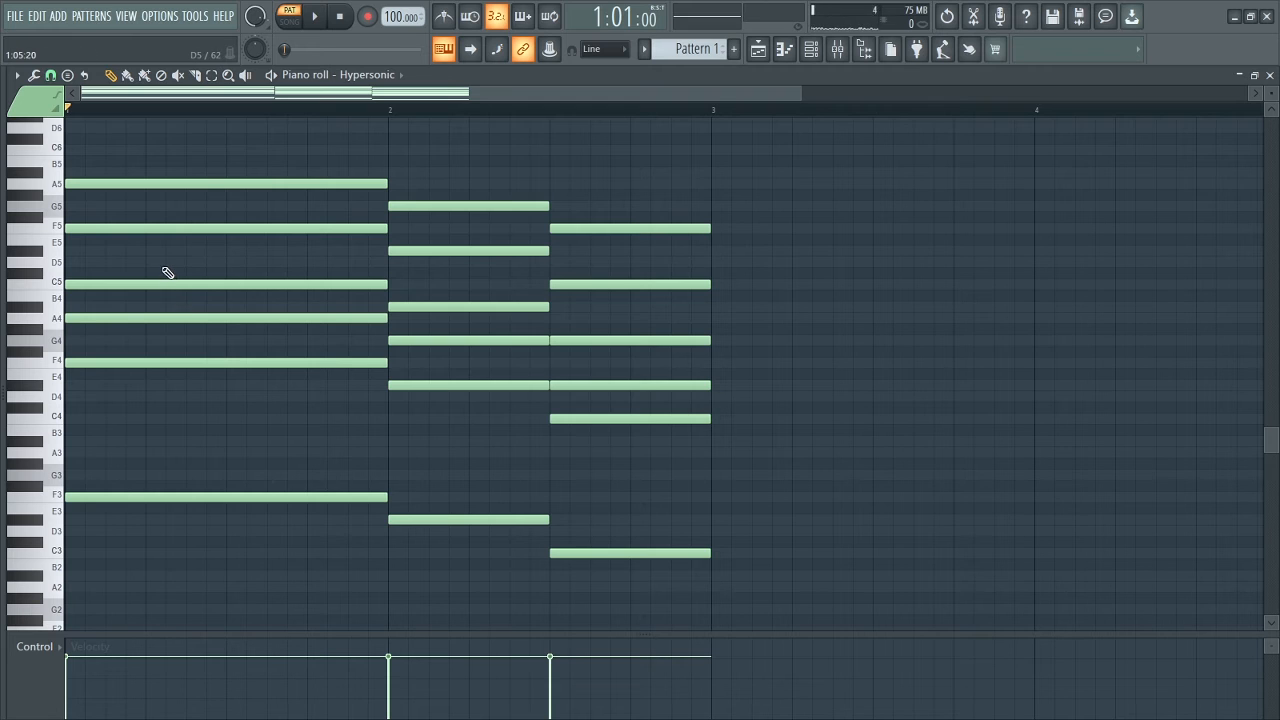
pyautogui.click(128, 316)
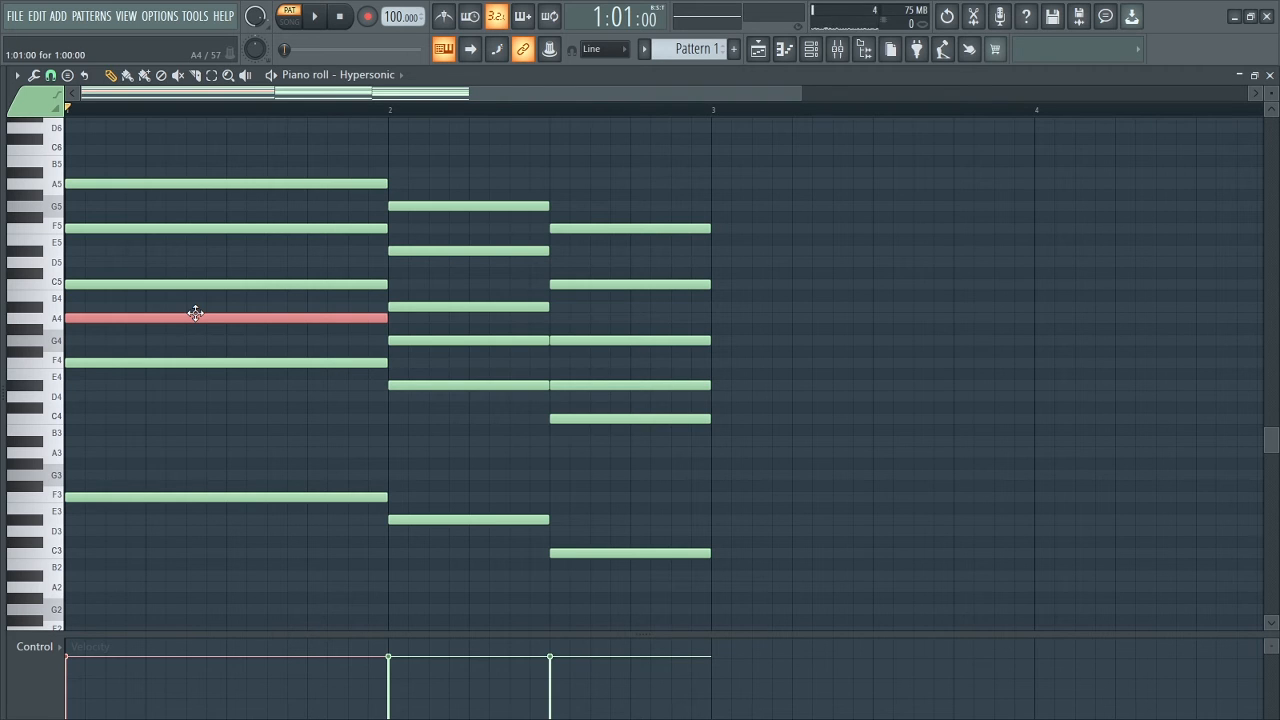
pyautogui.hotkey('ctrl', 'Up')
pyautogui.hotkey('ctrl', 'Up')
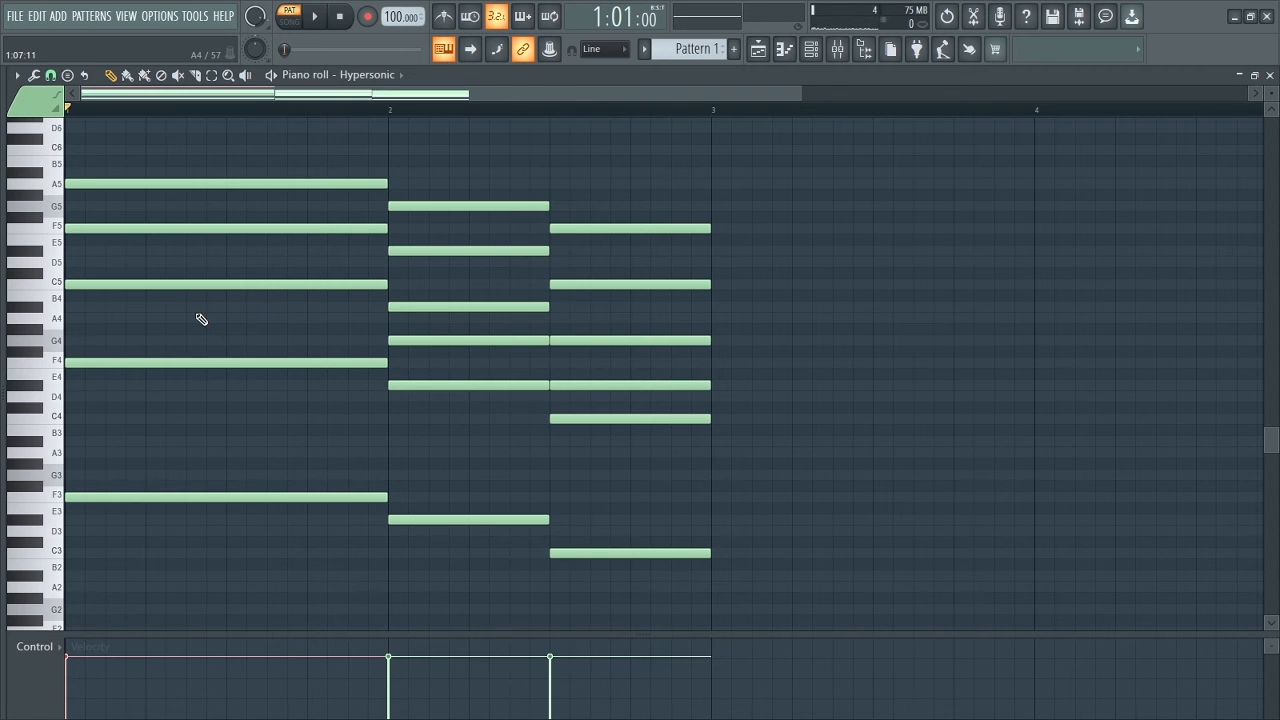
pyautogui.scroll(3, 1003, 446)
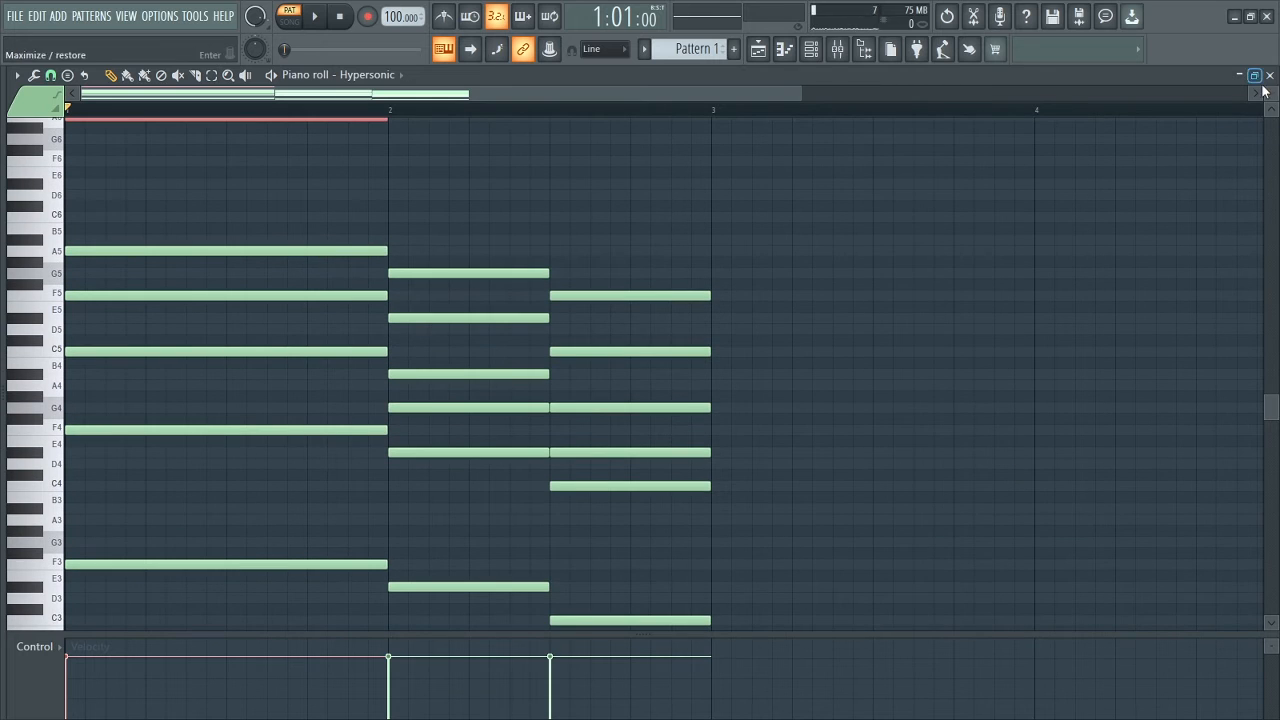
pyautogui.moveTo(1272, 88); pyautogui.dragTo(1272, 95)
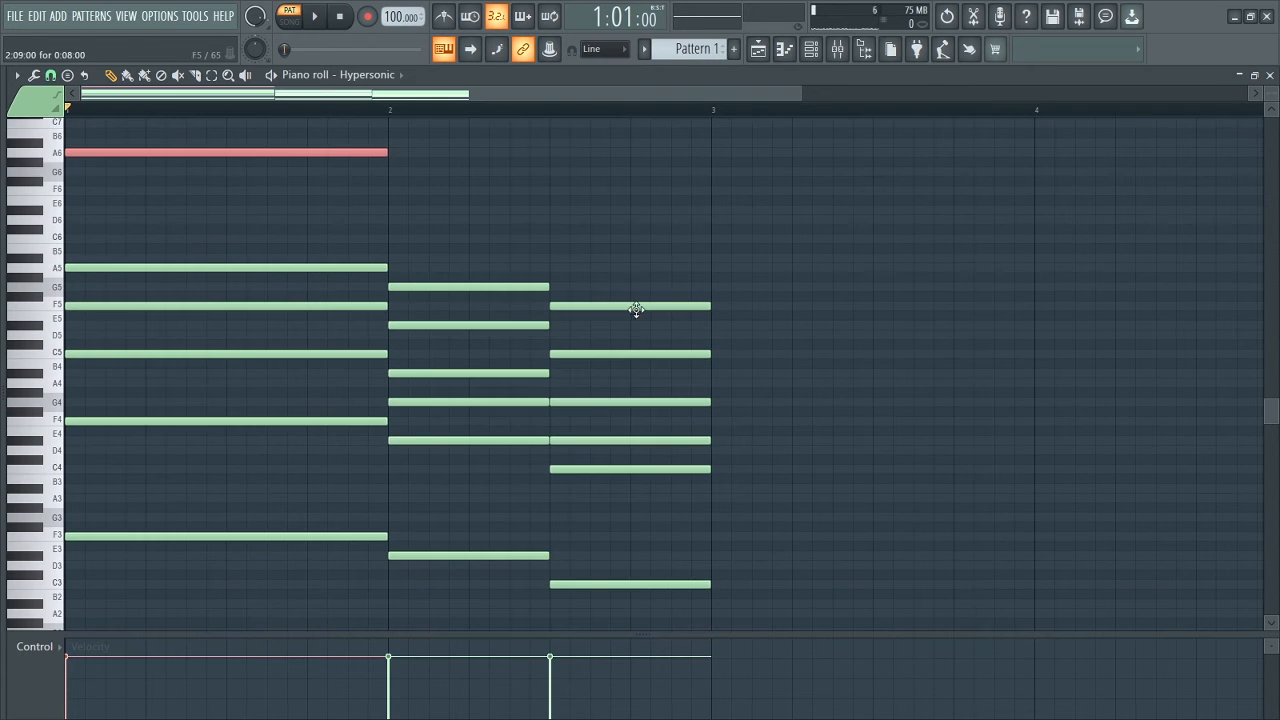
# Raise both G4 notes in the bar 2 chords two octaves to G6 and clear the selection.
pyautogui.moveTo(433, 390); pyautogui.dragTo(447, 414)
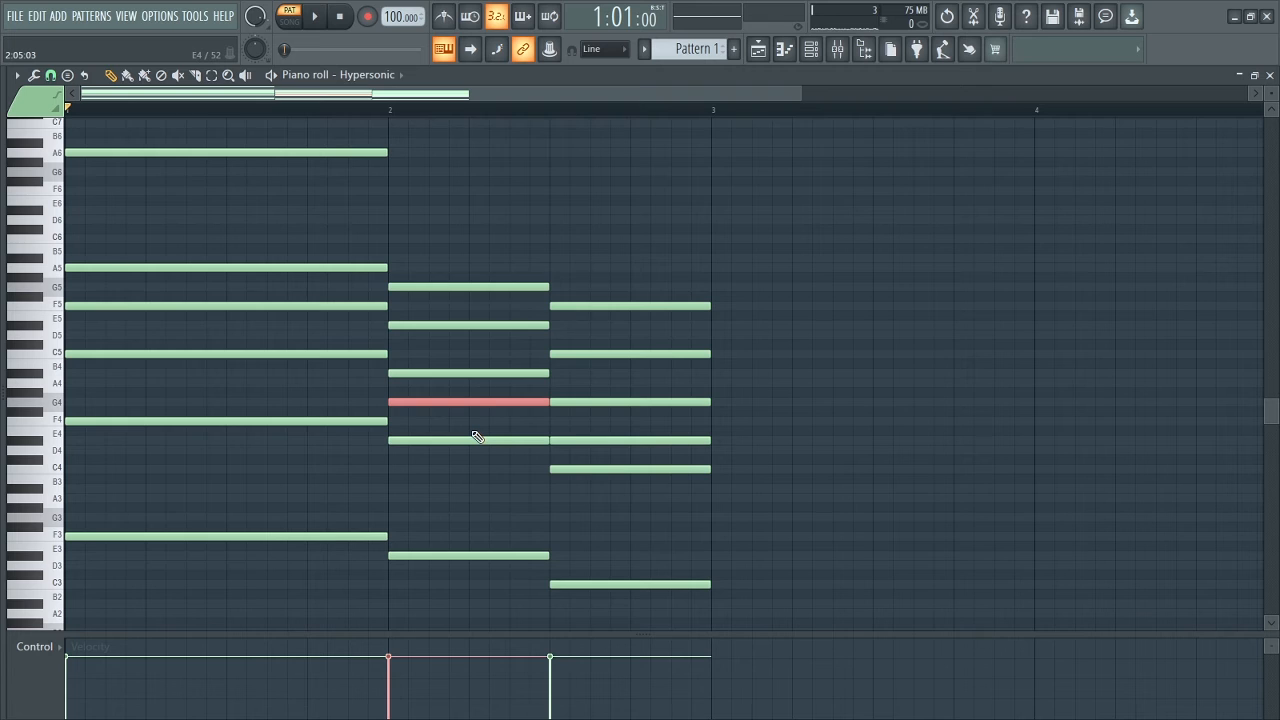
pyautogui.hotkey('ctrl', 'Up')
pyautogui.hotkey('ctrl', 'Up')
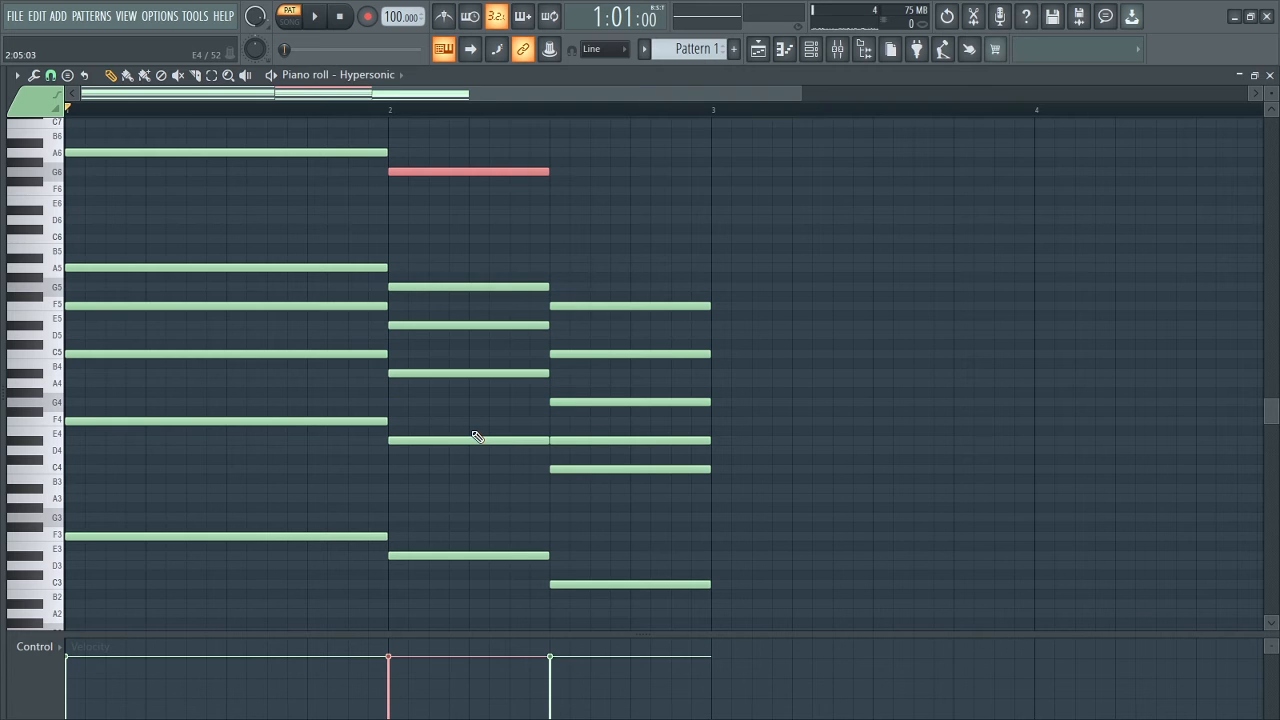
pyautogui.moveTo(590, 381); pyautogui.dragTo(600, 415)
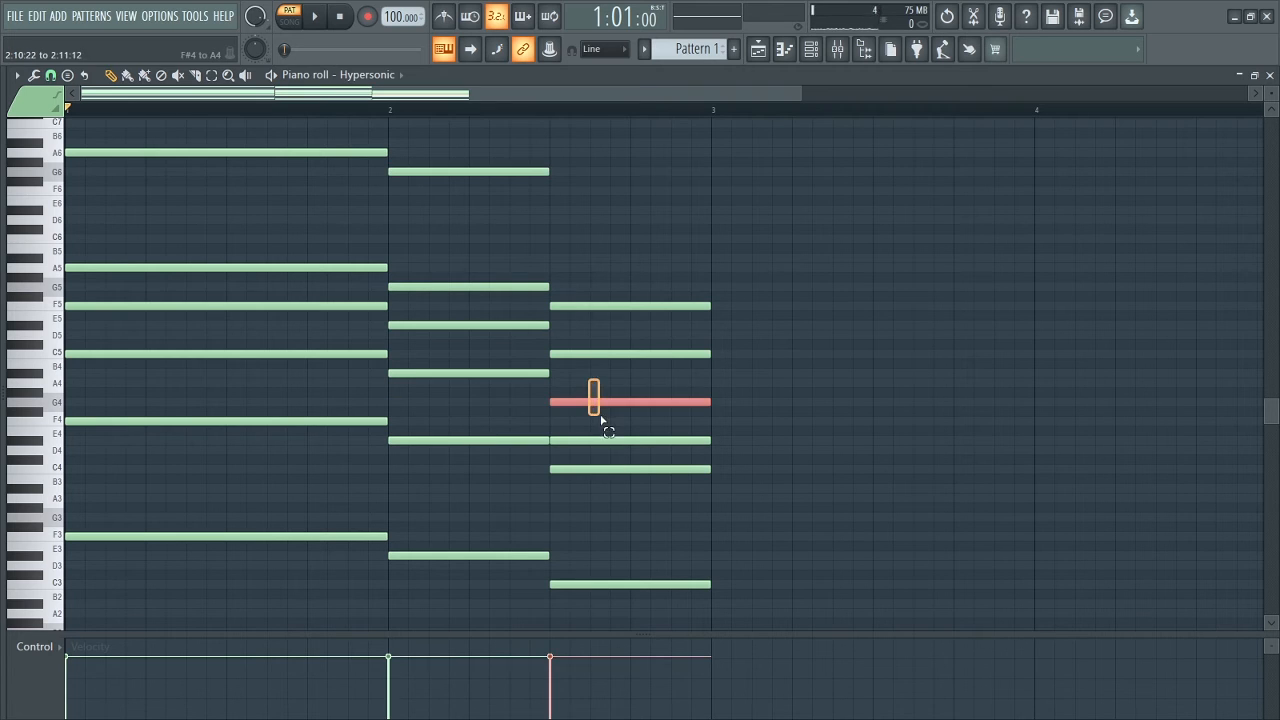
pyautogui.hotkey('ctrl', 'Up')
pyautogui.hotkey('ctrl', 'Up')
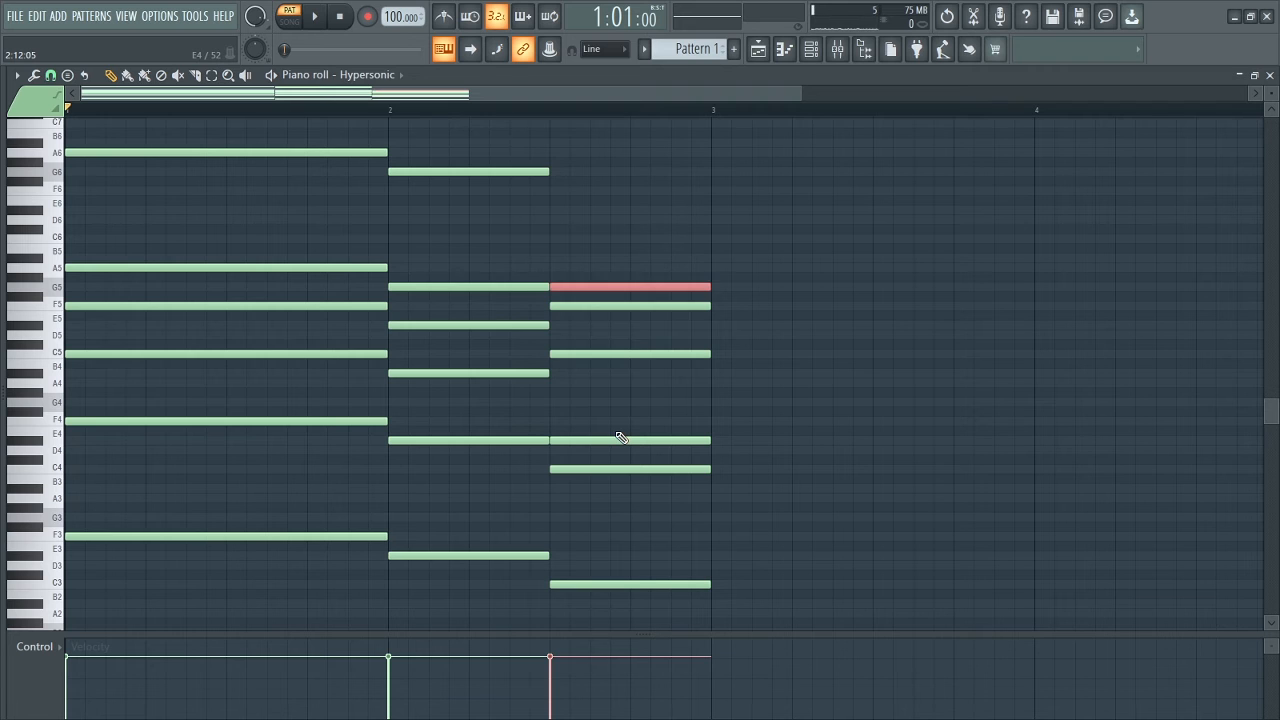
pyautogui.click(777, 323)
pyautogui.rightClick(785, 324)
# Play back the progression with the A6 and G6 notes on top.
pyautogui.press('space')
pyautogui.scroll(-1, 650, 324)
pyautogui.scroll(2, 650, 324)
pyautogui.scroll(-2, 653, 324)
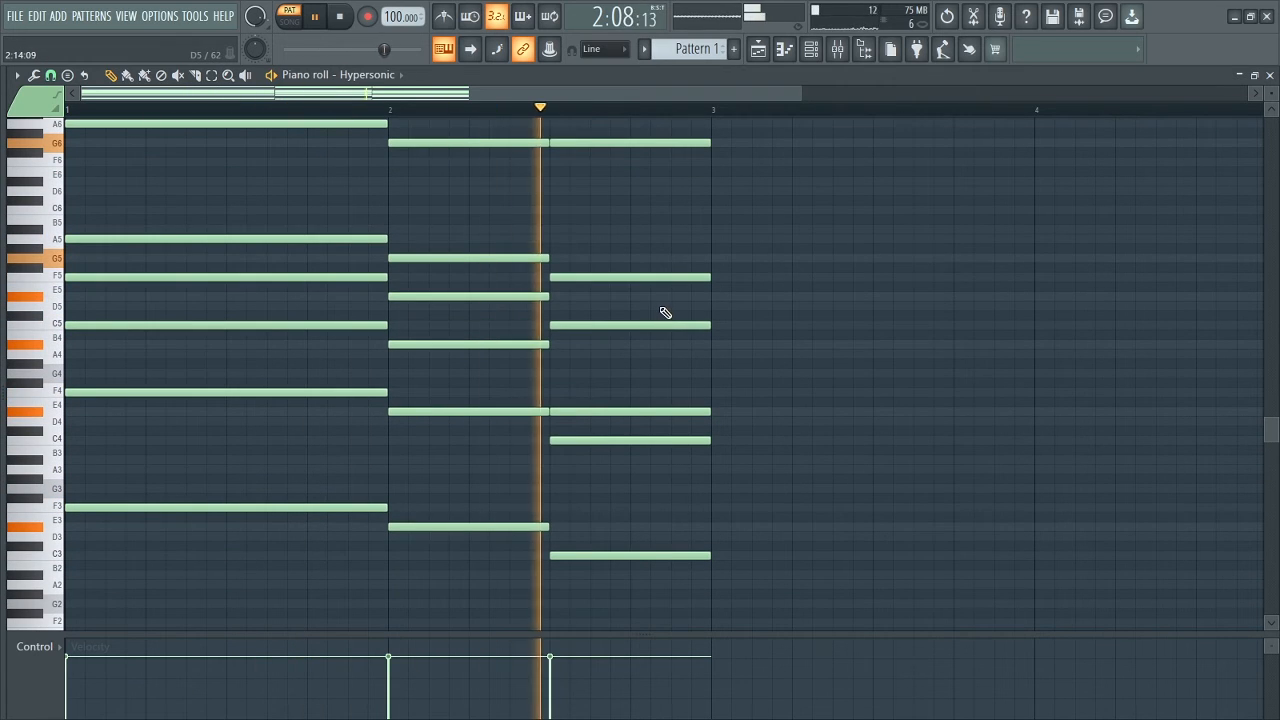
pyautogui.press('space')
# Lower the velocity of the A6 and both G6 notes to about 43% and audition the result.
pyautogui.scroll(1, 445, 221)
pyautogui.moveTo(228, 137); pyautogui.dragTo(655, 207)
pyautogui.moveTo(78, 687); pyautogui.dragTo(71, 682)
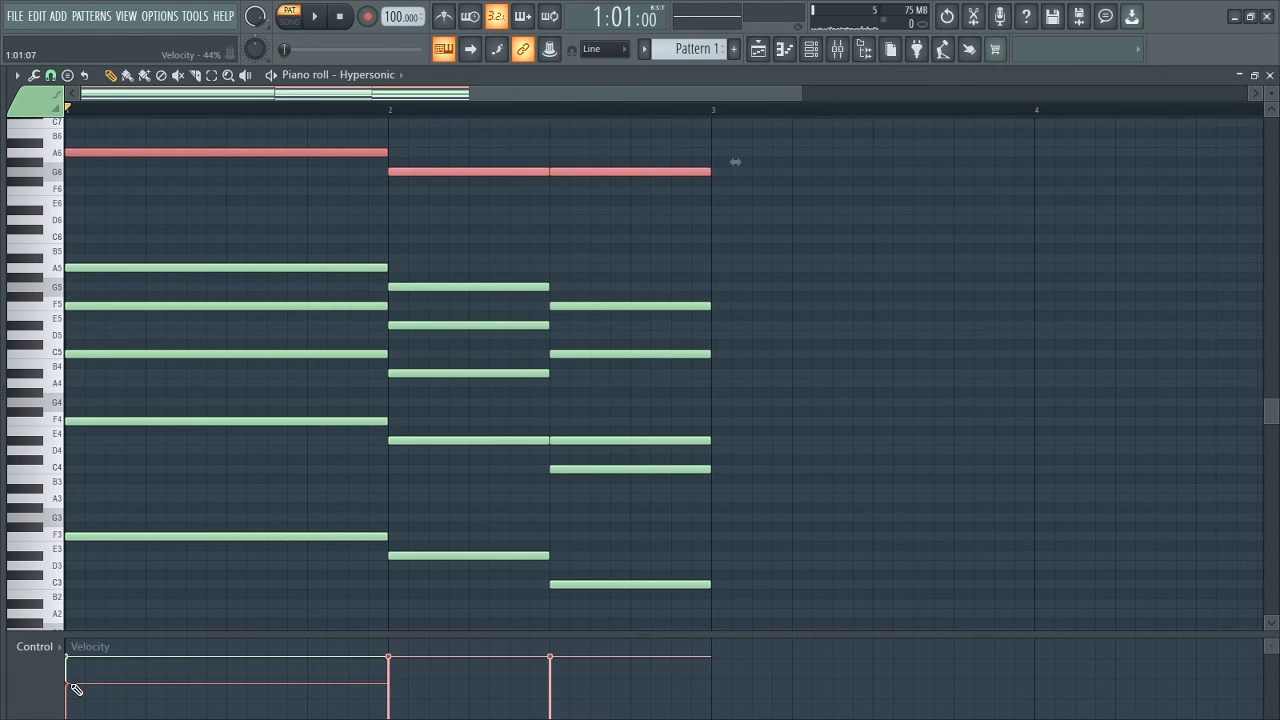
pyautogui.hscroll(6, 76, 689)
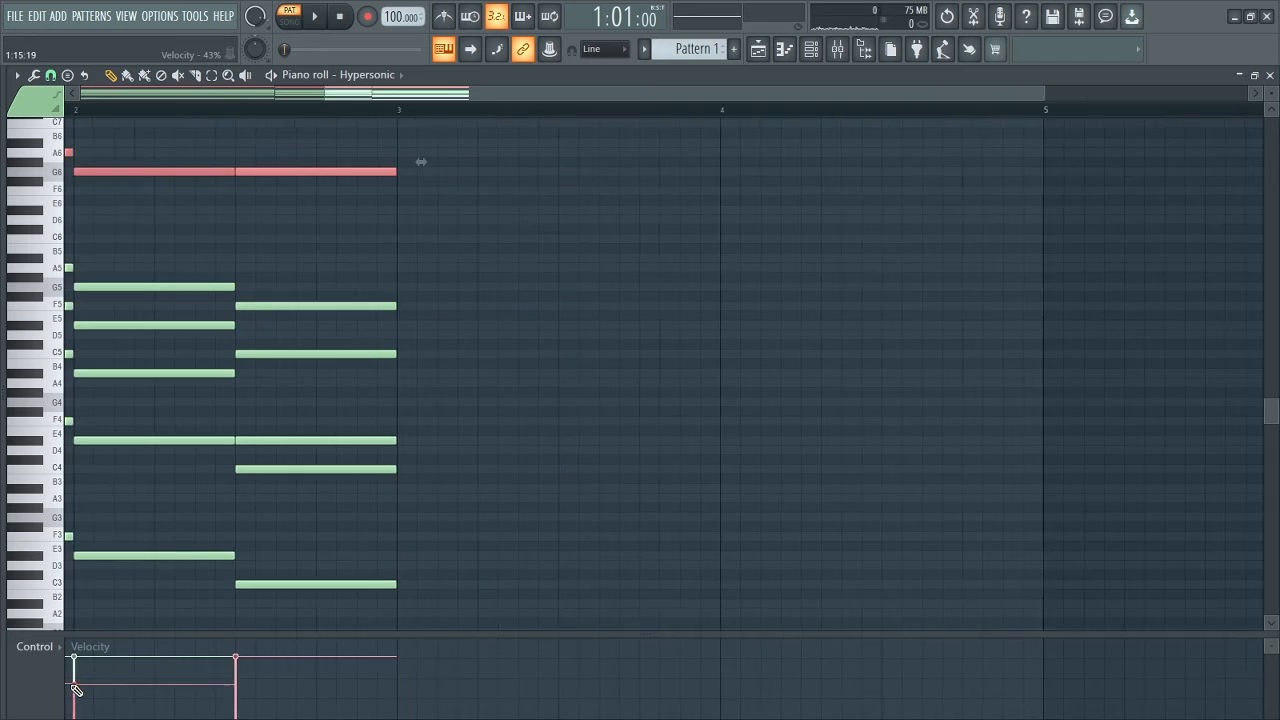
pyautogui.moveTo(641, 96); pyautogui.dragTo(166, 100)
pyautogui.click(189, 229)
pyautogui.rightClick(280, 229)
pyautogui.press('space')
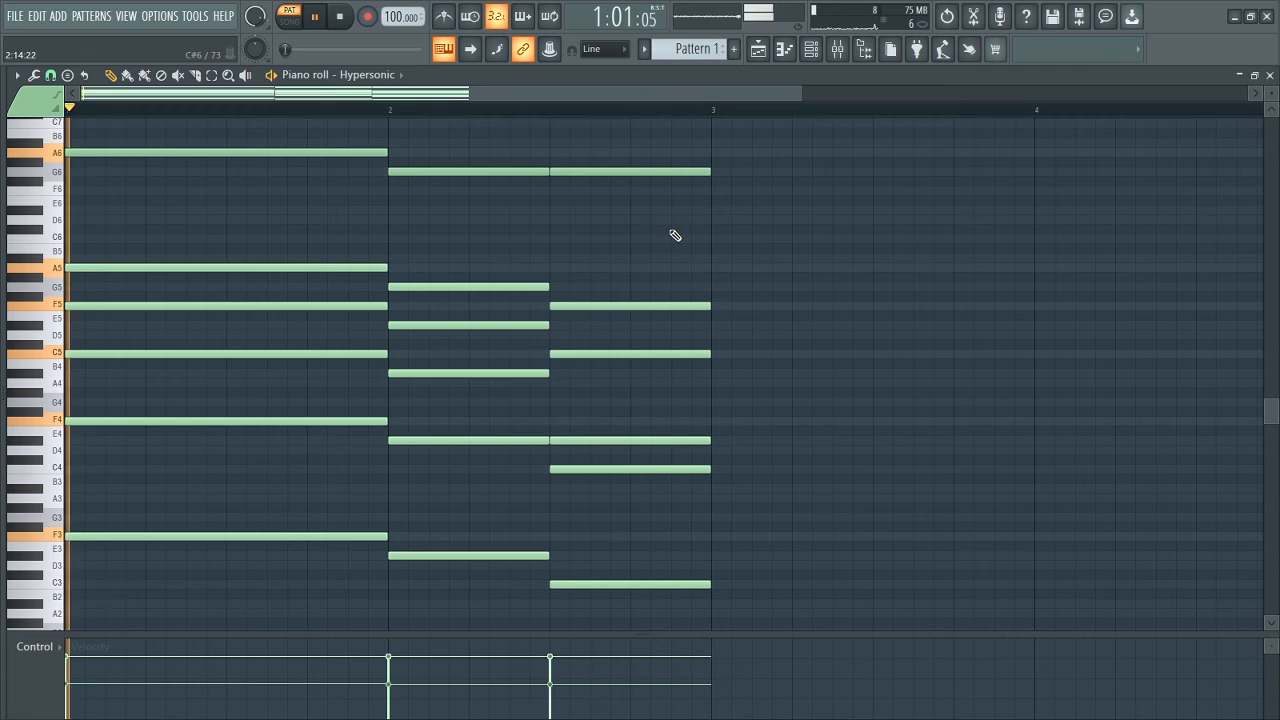
pyautogui.press('space')
# Move the A6 and both G6 notes back down two octaves to A4 and G4 and play the progression.
pyautogui.moveTo(224, 130); pyautogui.dragTo(668, 232)
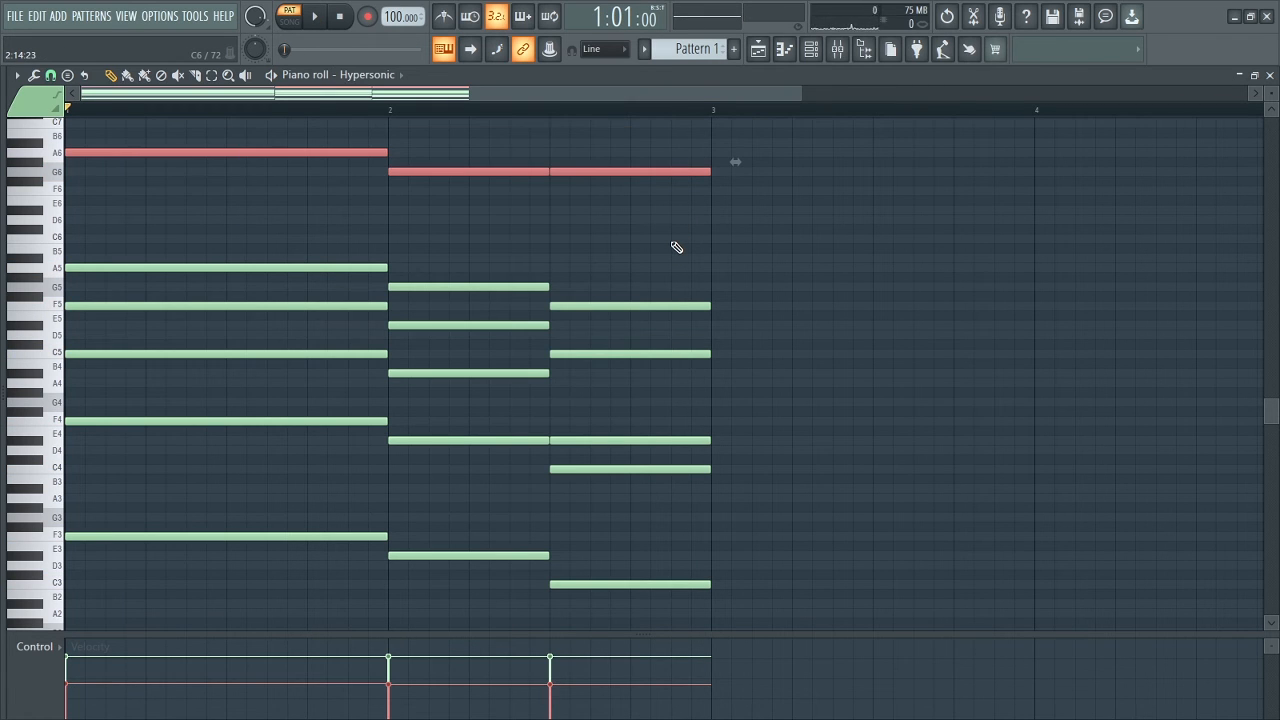
pyautogui.hotkey('ctrl', 'Down')
pyautogui.hotkey('ctrl', 'Down')
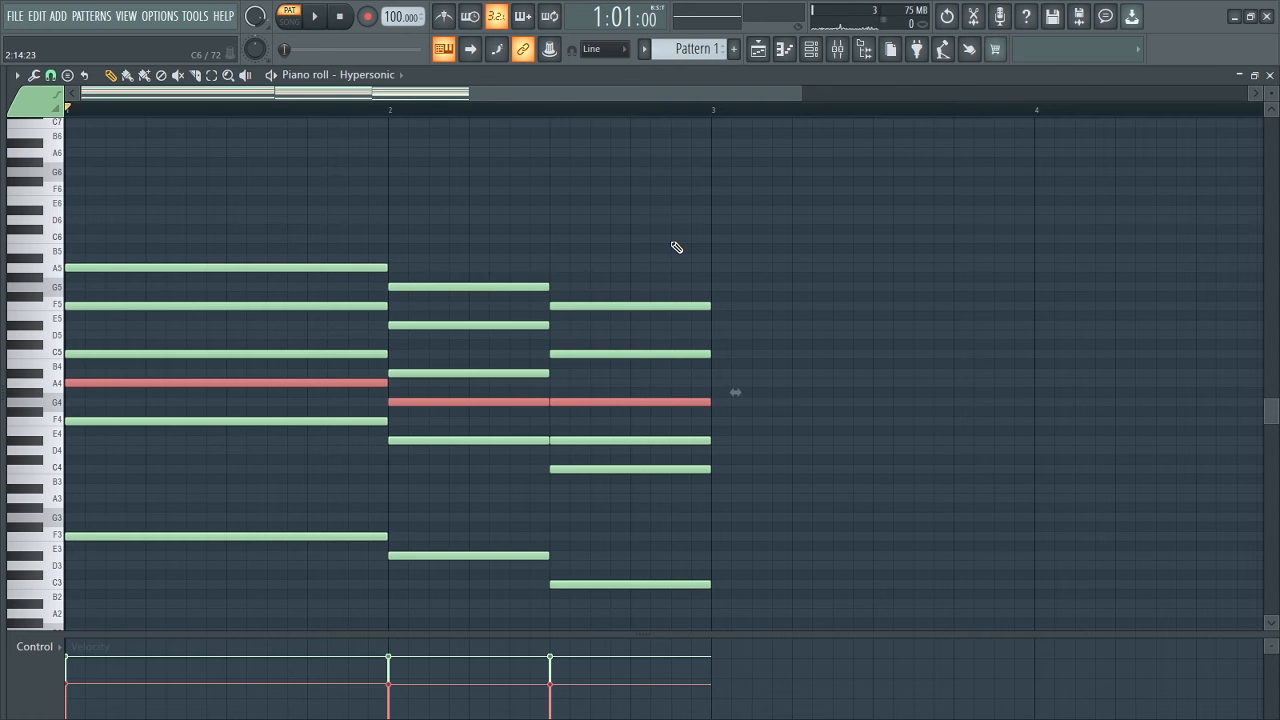
pyautogui.press('space')
pyautogui.click(914, 306)
pyautogui.rightClick(935, 308)
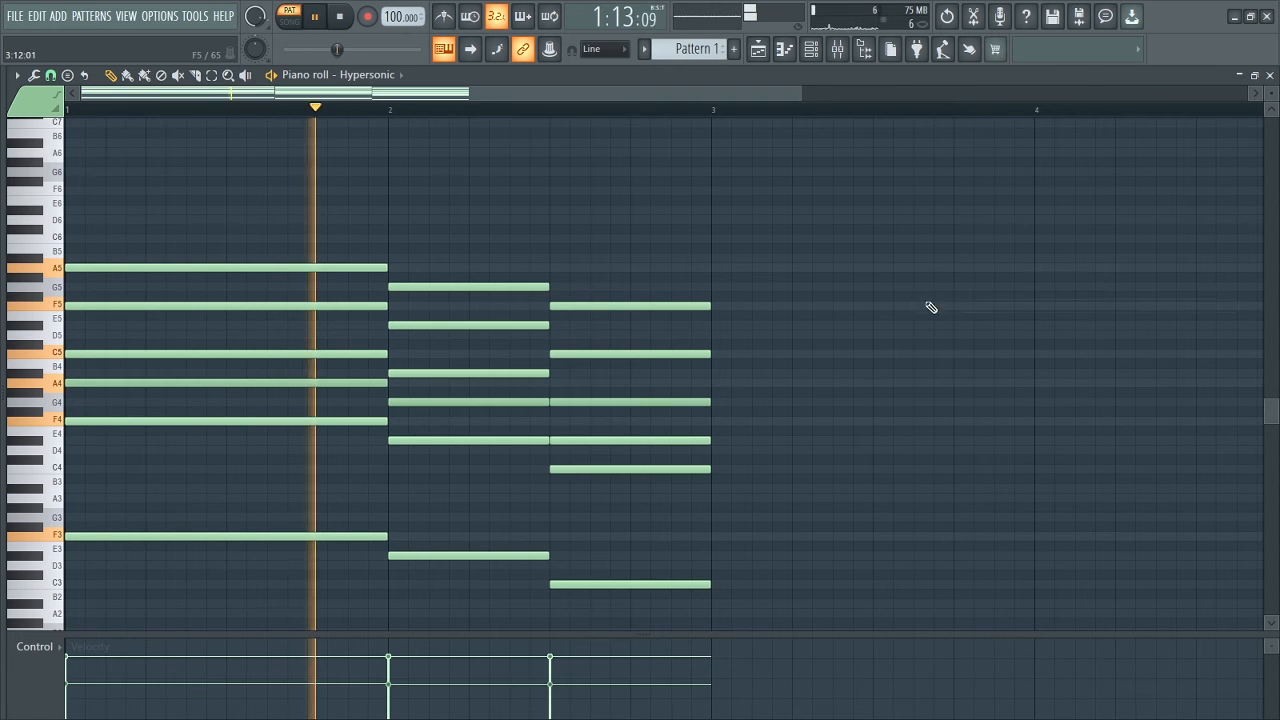
# Stop playback, apply the Strumizer to all chords with a slightly reduced start time strength, and audition the strum.
pyautogui.scroll(-3, 663, 303)
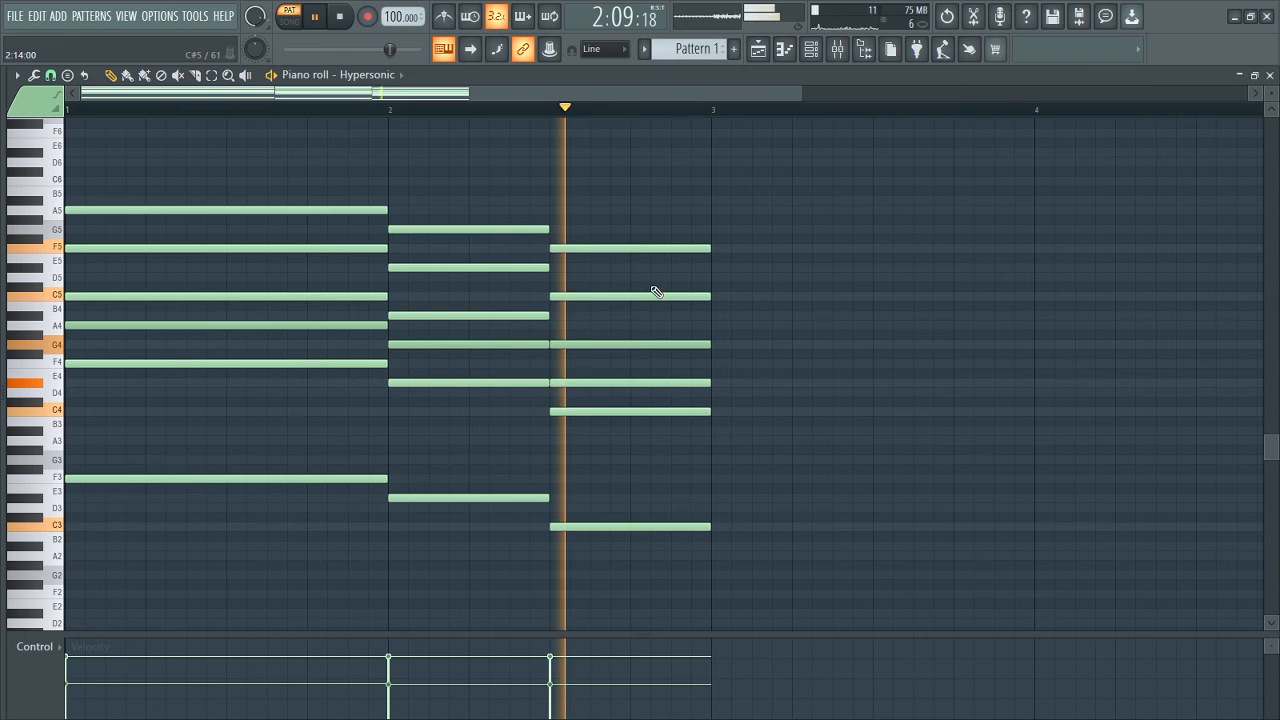
pyautogui.press('space')
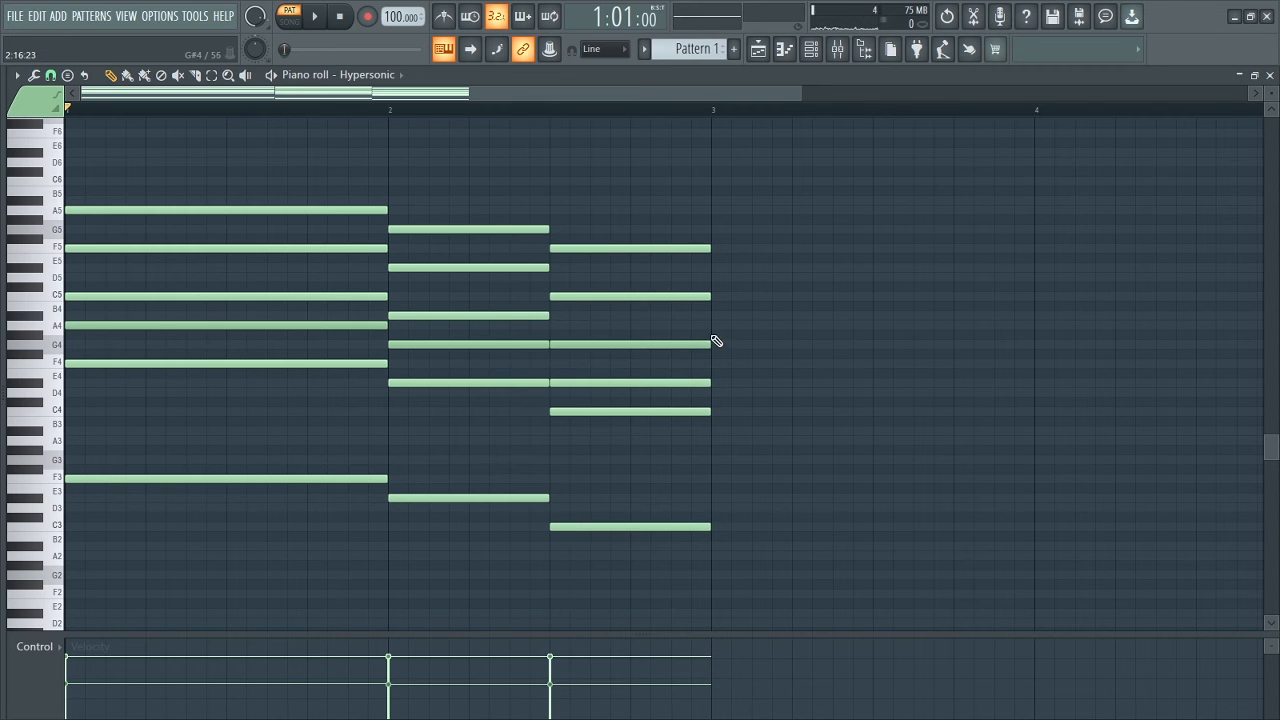
pyautogui.hotkey('alt', 's')
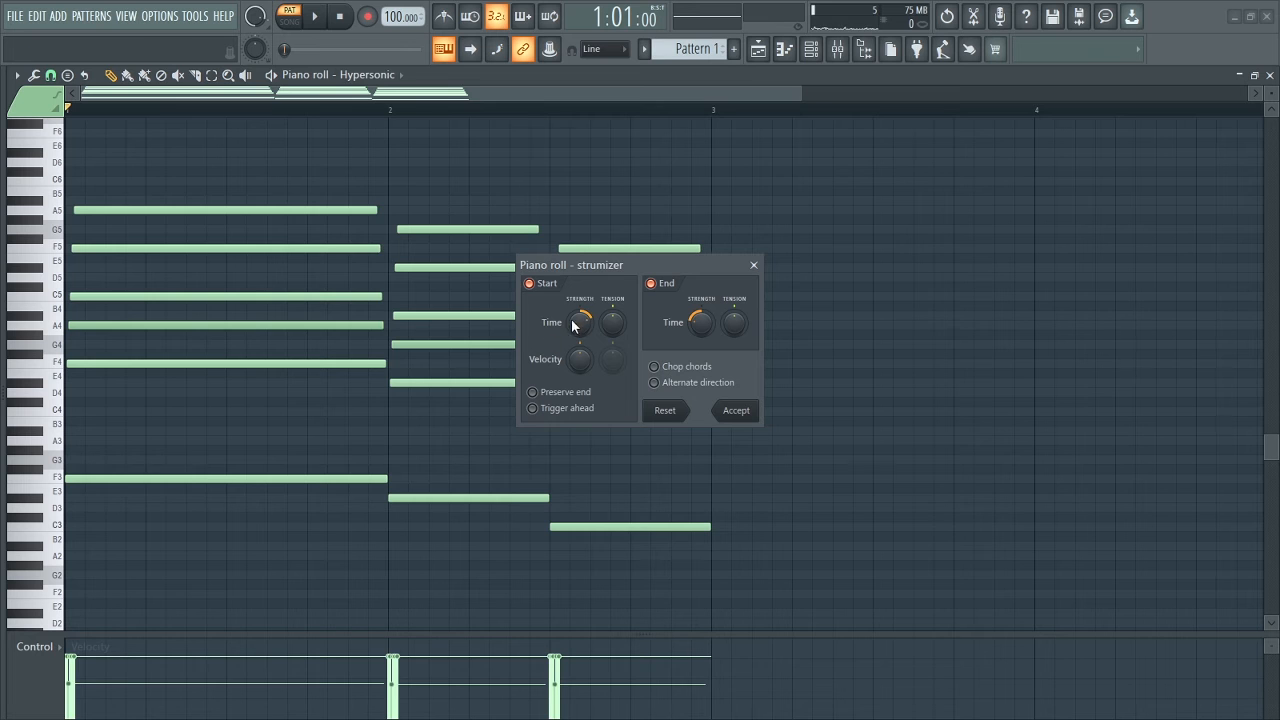
pyautogui.moveTo(580, 322)
pyautogui.mouseDown()
pyautogui.moveTo(580, 297)
pyautogui.moveTo(580, 318)
pyautogui.mouseUp()
pyautogui.press('space')
pyautogui.press('space')
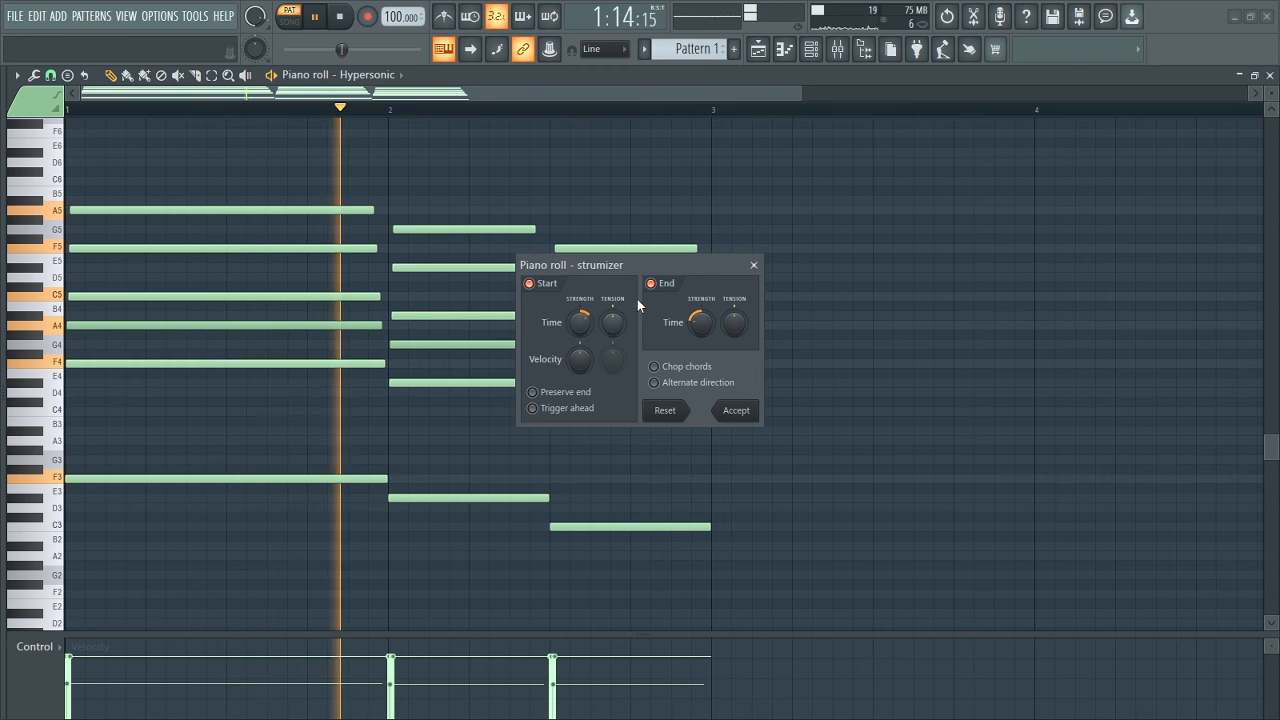
# Adjust the Strumizer's end time strength so upper notes end only slightly early, accept the strum and play the progression.
pyautogui.moveTo(649, 263); pyautogui.dragTo(396, 308)
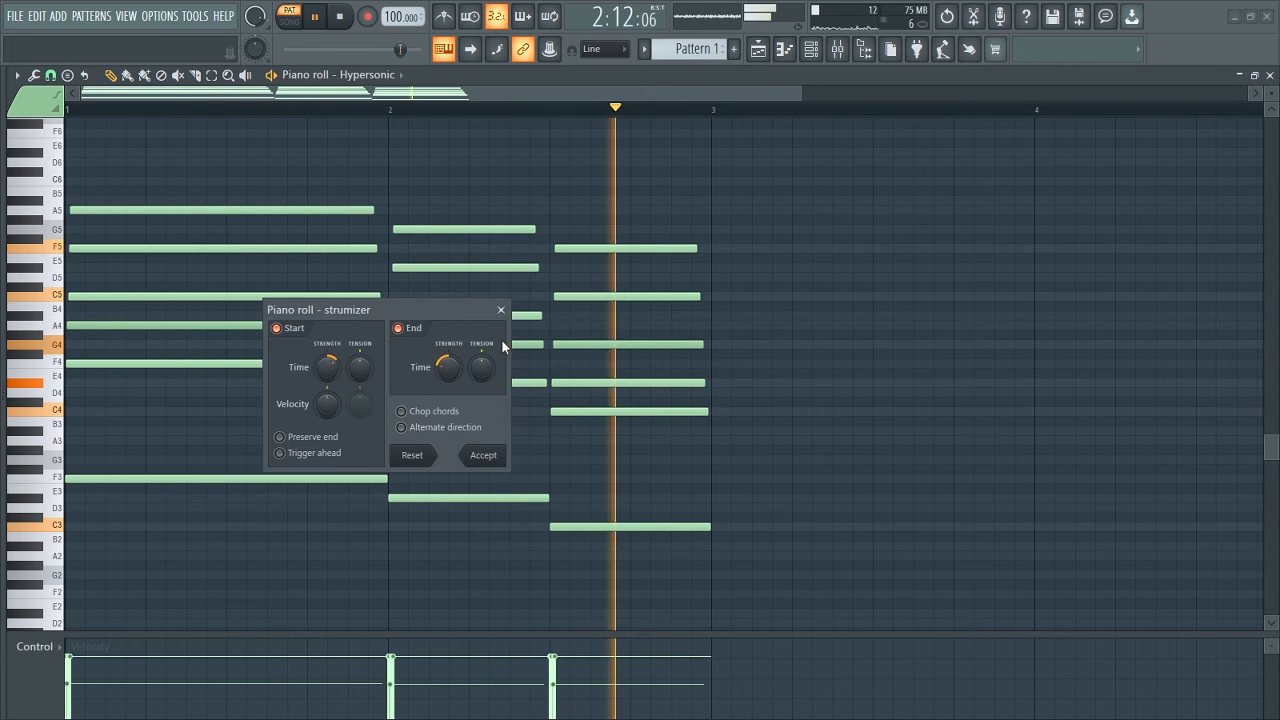
pyautogui.press('space')
pyautogui.moveTo(453, 368); pyautogui.dragTo(453, 335)
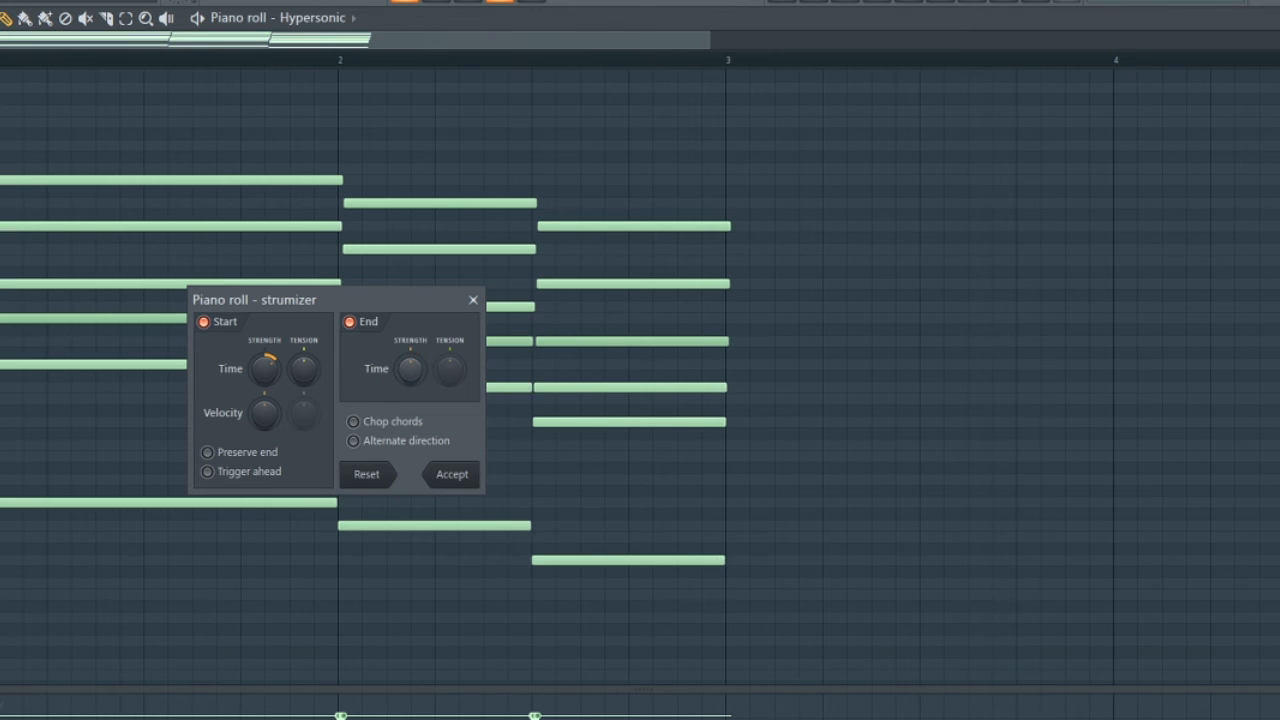
pyautogui.moveTo(410, 368); pyautogui.dragTo(410, 378)
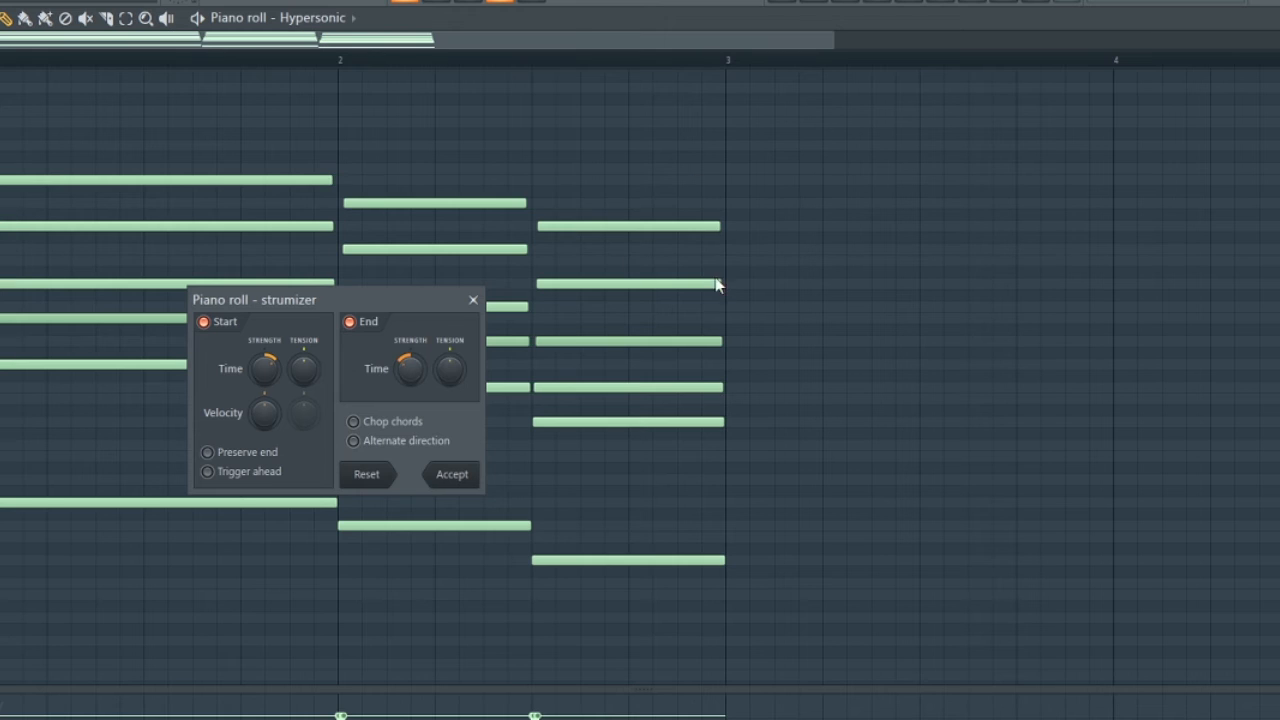
pyautogui.moveTo(410, 368)
pyautogui.mouseDown()
pyautogui.moveTo(410, 355)
pyautogui.moveTo(410, 376)
pyautogui.mouseUp()
pyautogui.click(452, 475)
pyautogui.press('space')
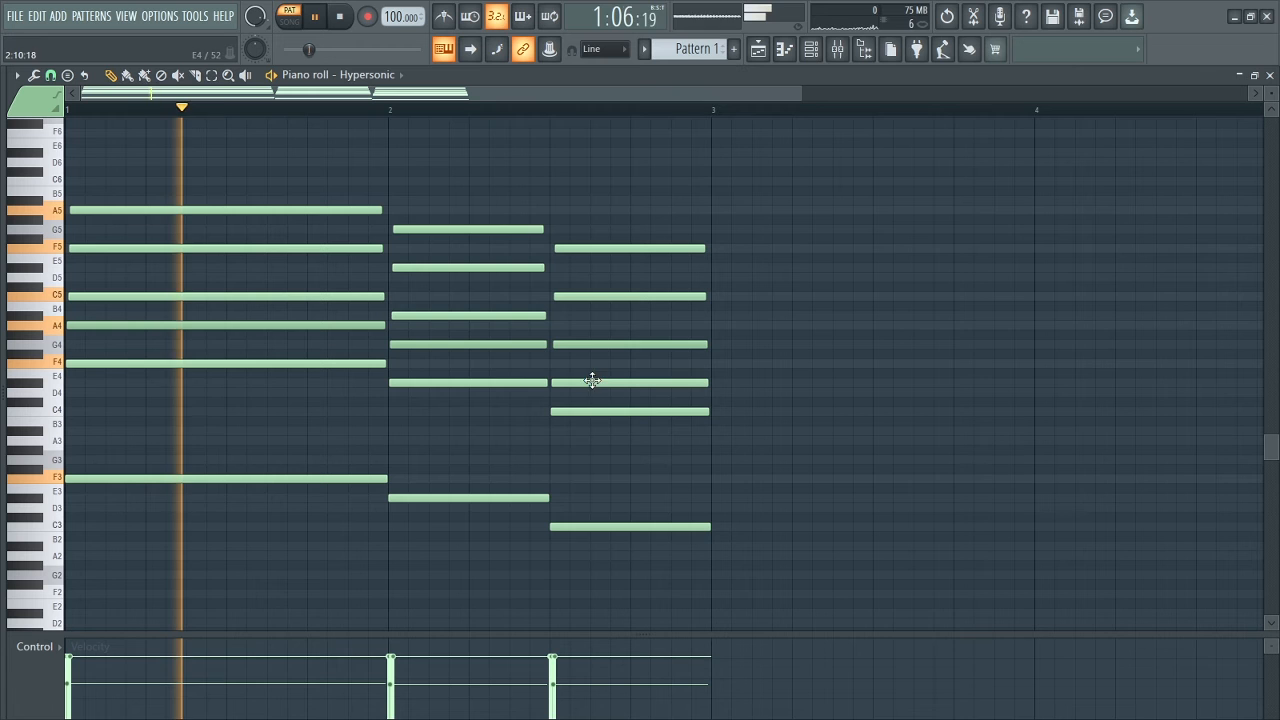
# Select the whole two-bar progression and duplicate it into bars 3 and 4.
pyautogui.moveTo(804, 95); pyautogui.dragTo(695, 108)
pyautogui.press('space')
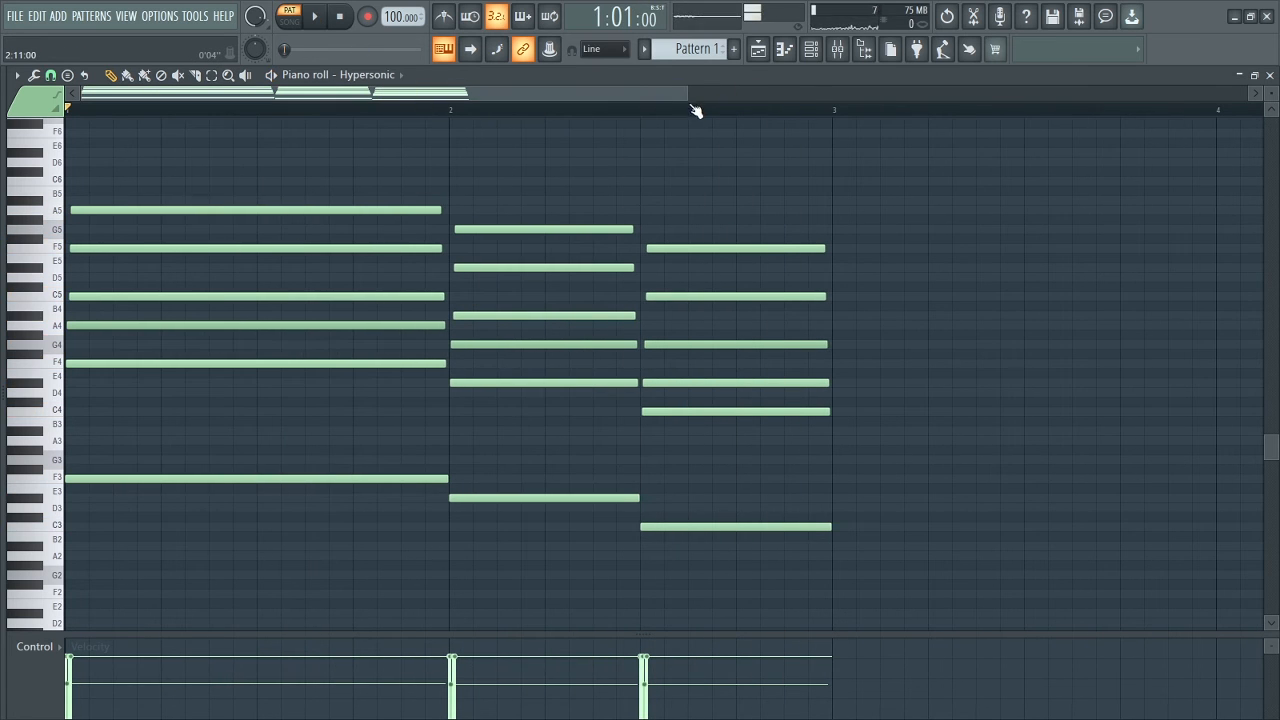
pyautogui.scroll(-1, 540, 440)
pyautogui.scroll(2, 514, 434)
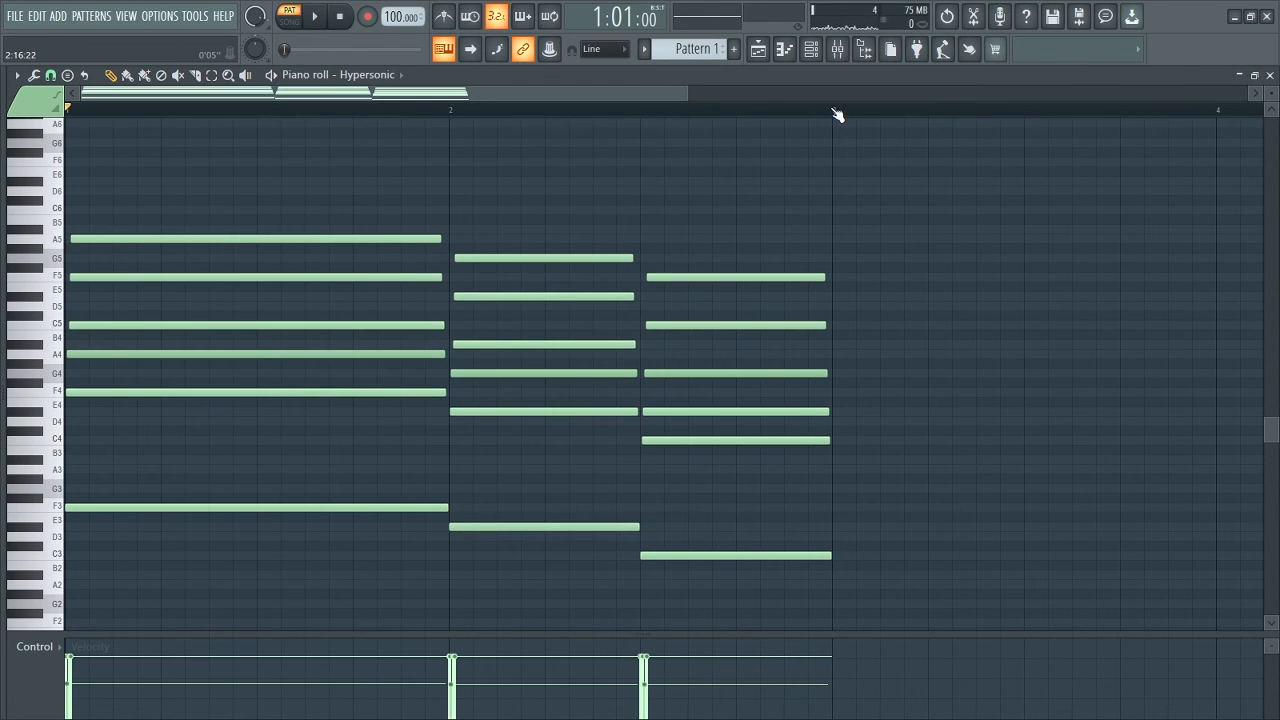
pyautogui.moveTo(836, 112); pyautogui.dragTo(50, 275)
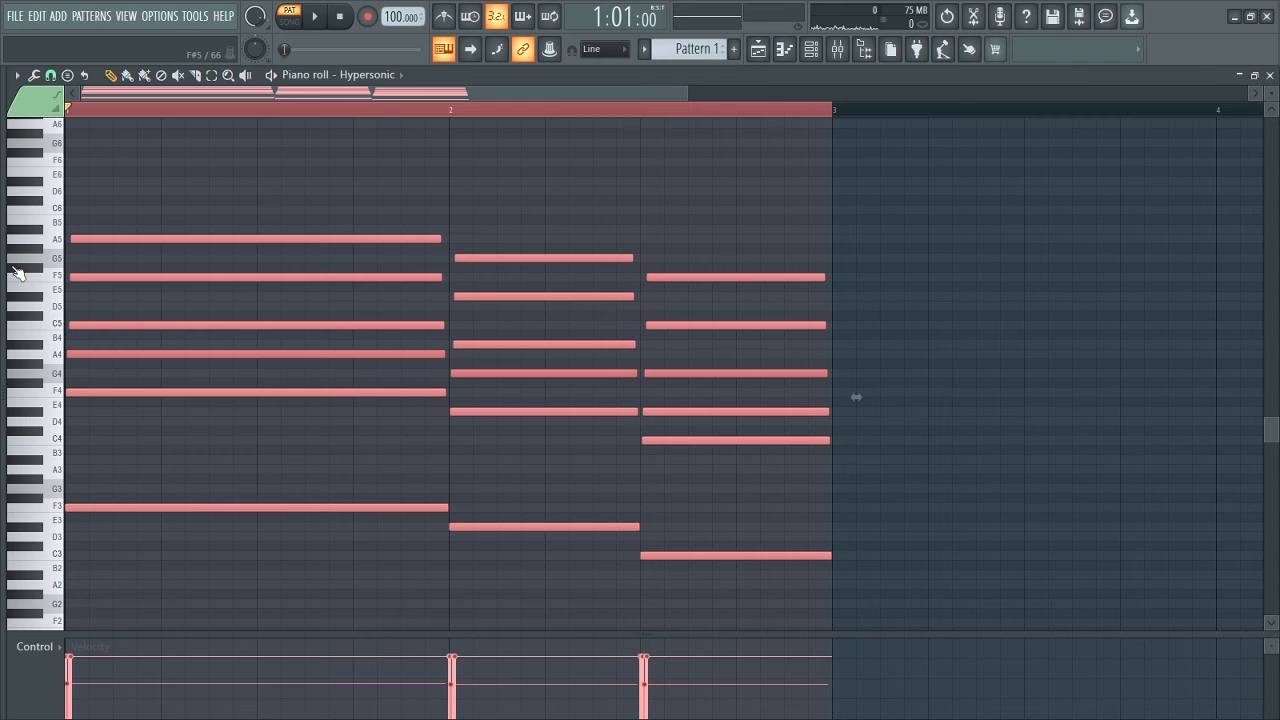
pyautogui.hotkey('ctrl', 'b')
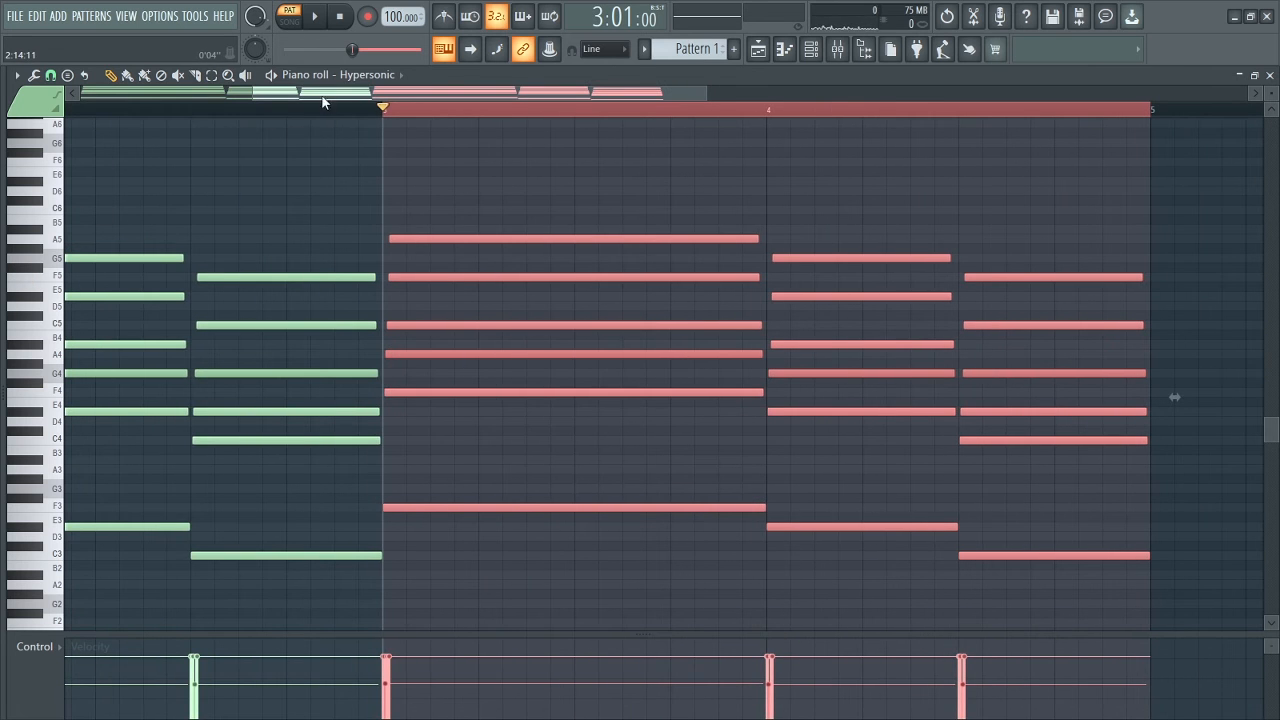
pyautogui.moveTo(322, 96); pyautogui.dragTo(70, 113)
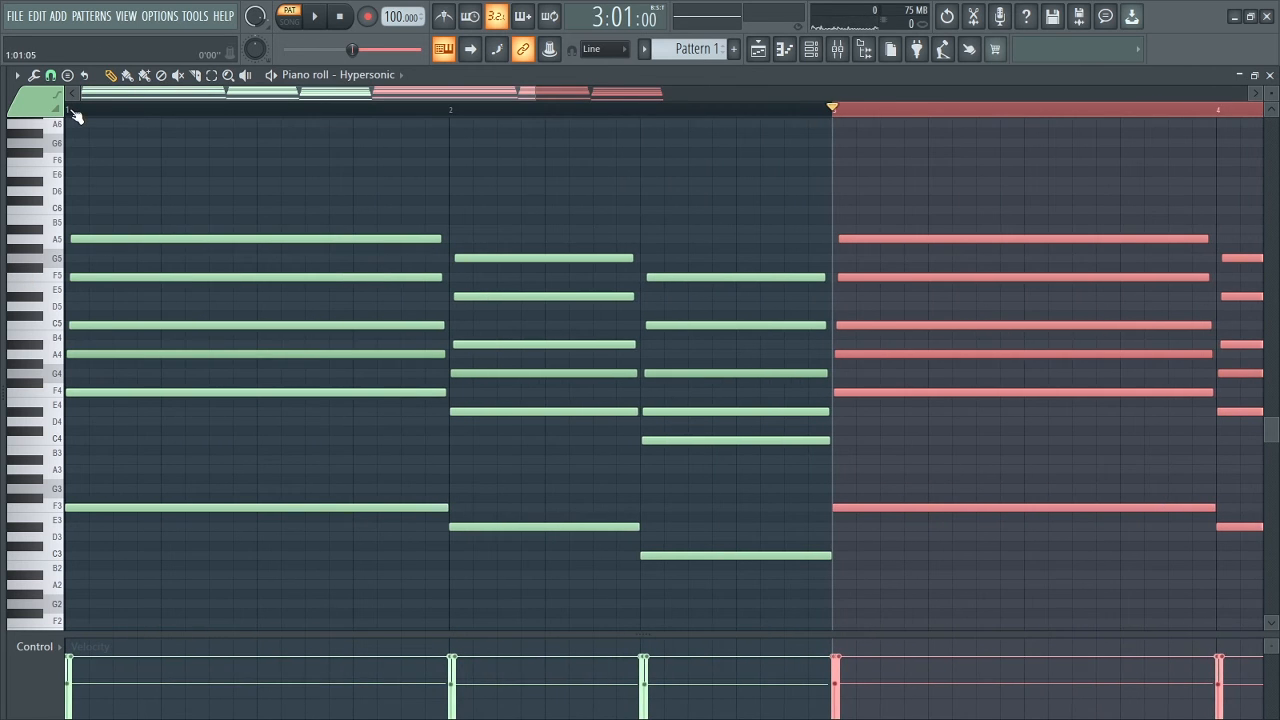
# Deselect the duplicated notes and play the four-bar progression from bar 1.
pyautogui.click(73, 111)
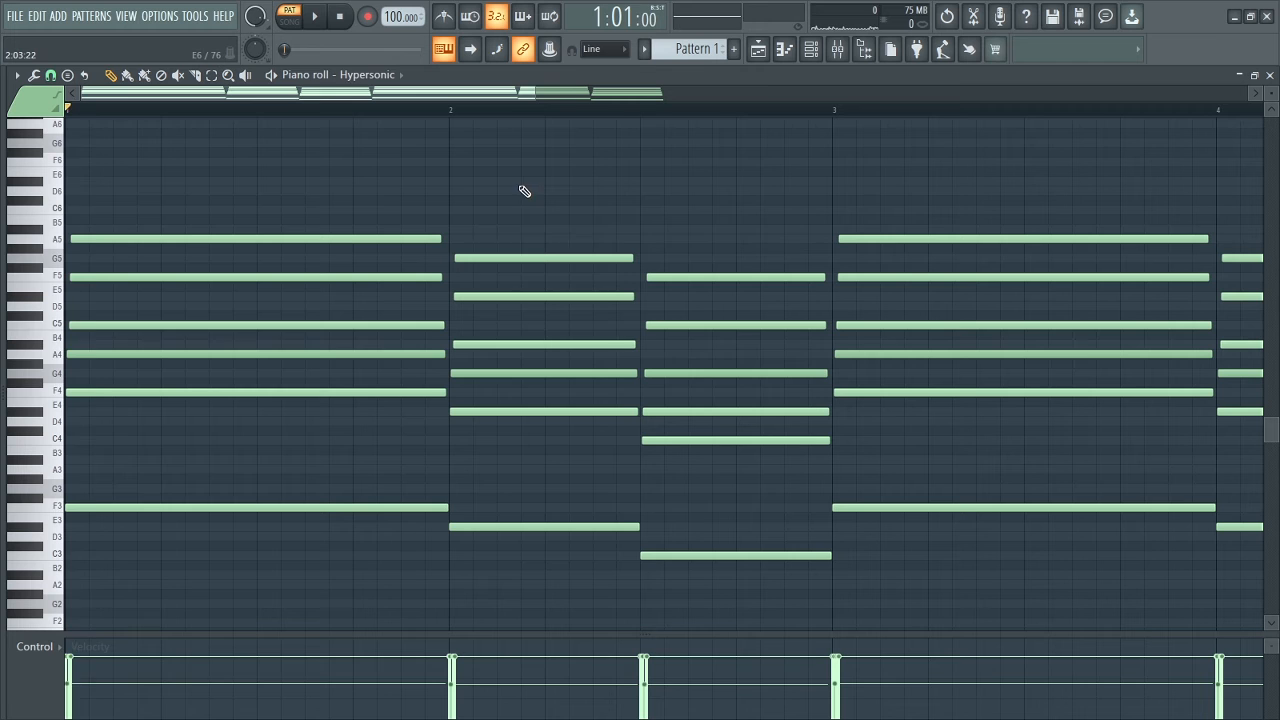
pyautogui.press('space')
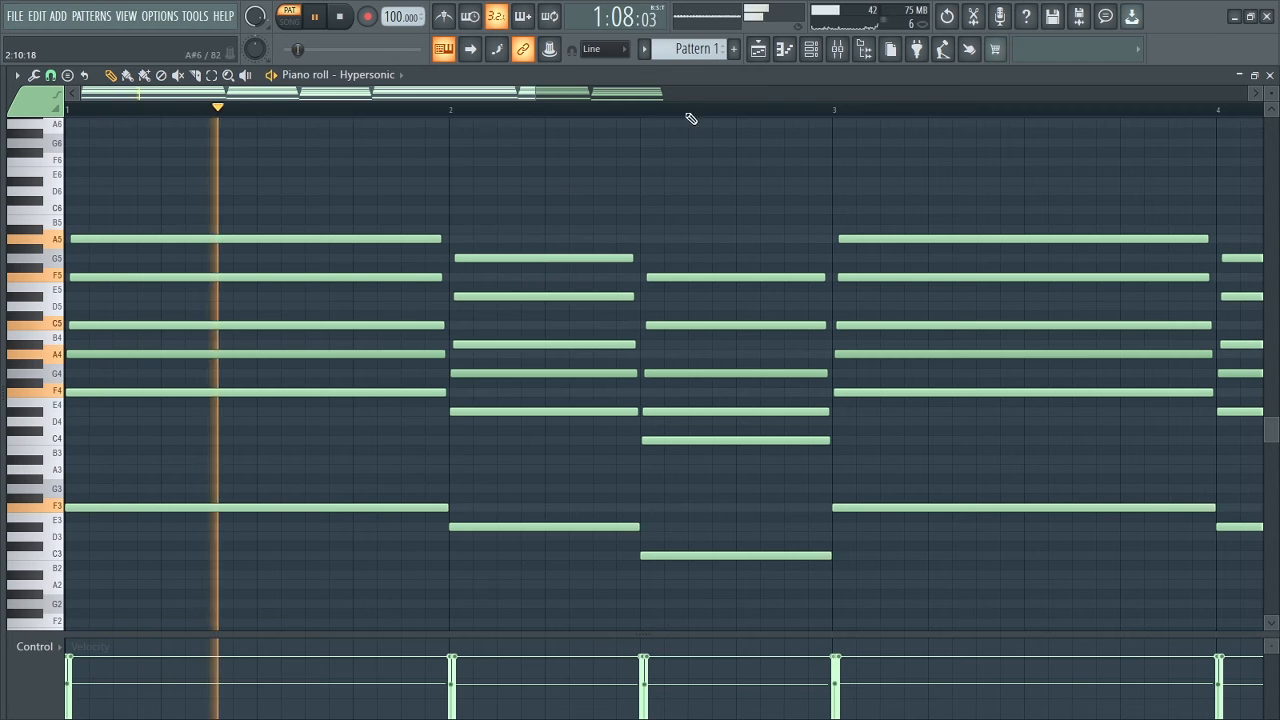
pyautogui.moveTo(531, 94); pyautogui.dragTo(913, 90)
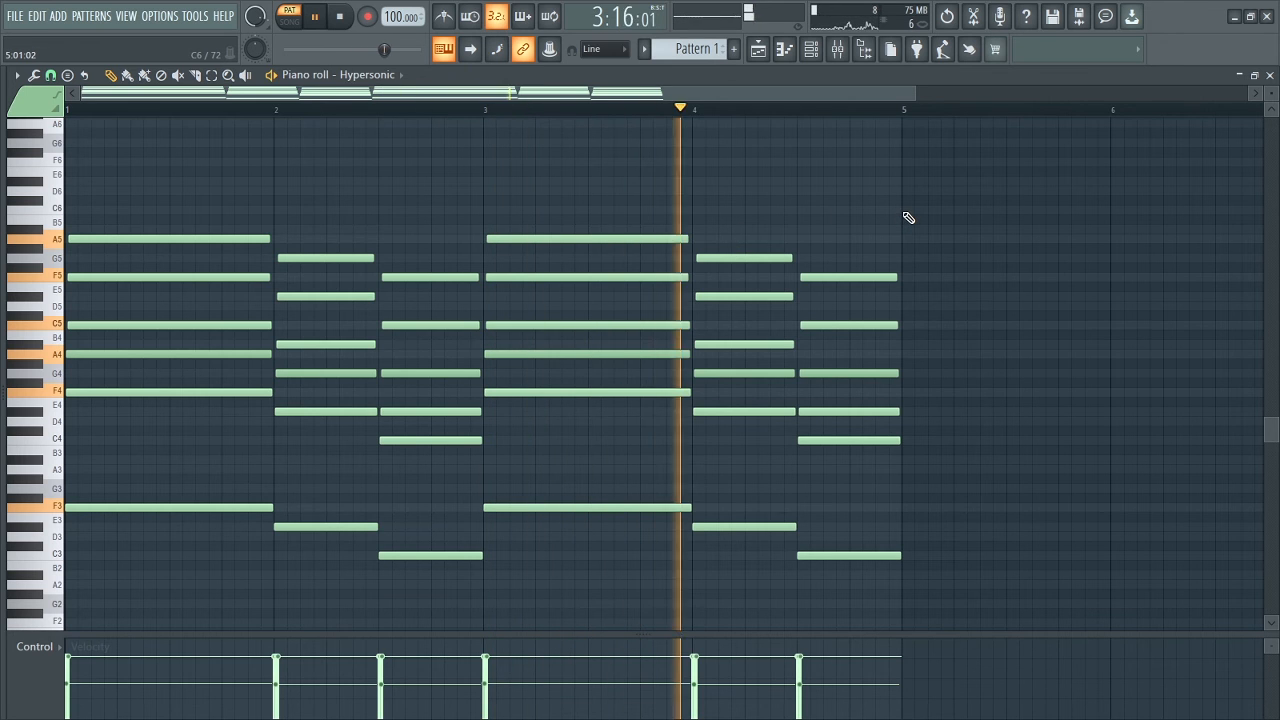
pyautogui.press('space')
# Place Pattern 1 at bar 1 of Track 1 in the playlist, removing any stray clip.
pyautogui.click(758, 48)
pyautogui.click(239, 135)
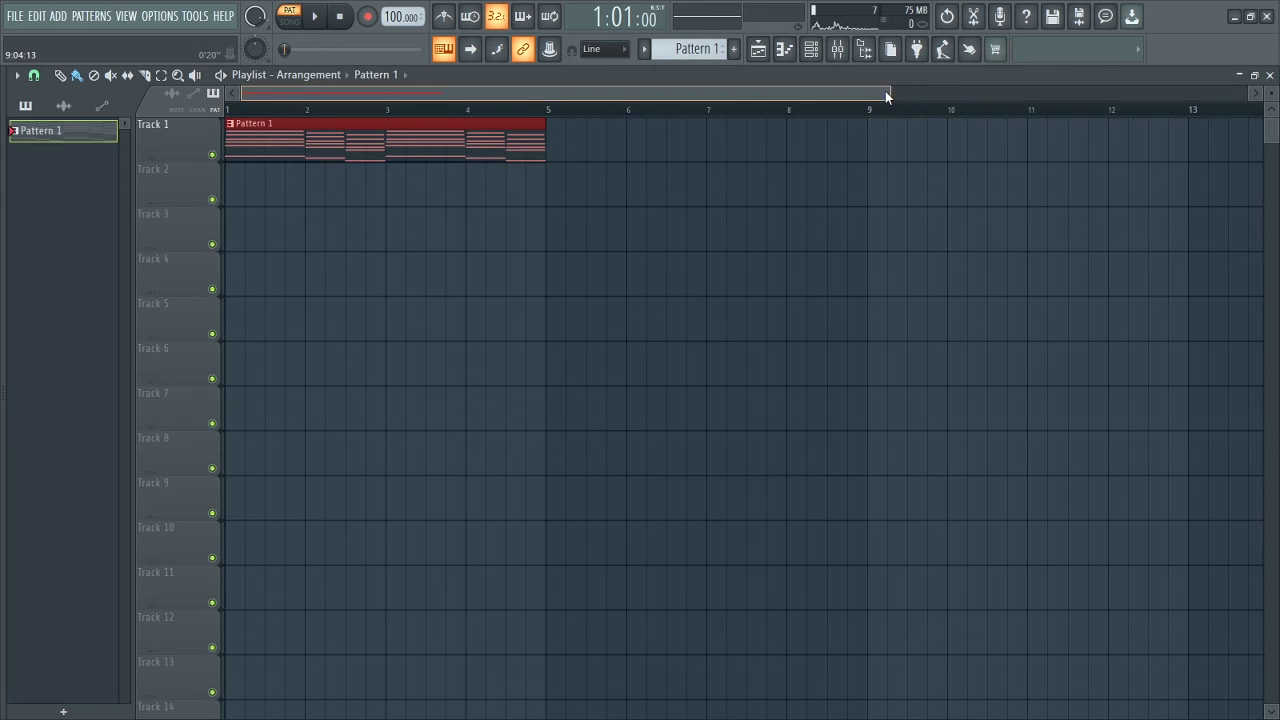
pyautogui.moveTo(889, 94); pyautogui.dragTo(650, 96)
pyautogui.moveTo(838, 240); pyautogui.dragTo(828, 241)
pyautogui.rightClick(828, 241)
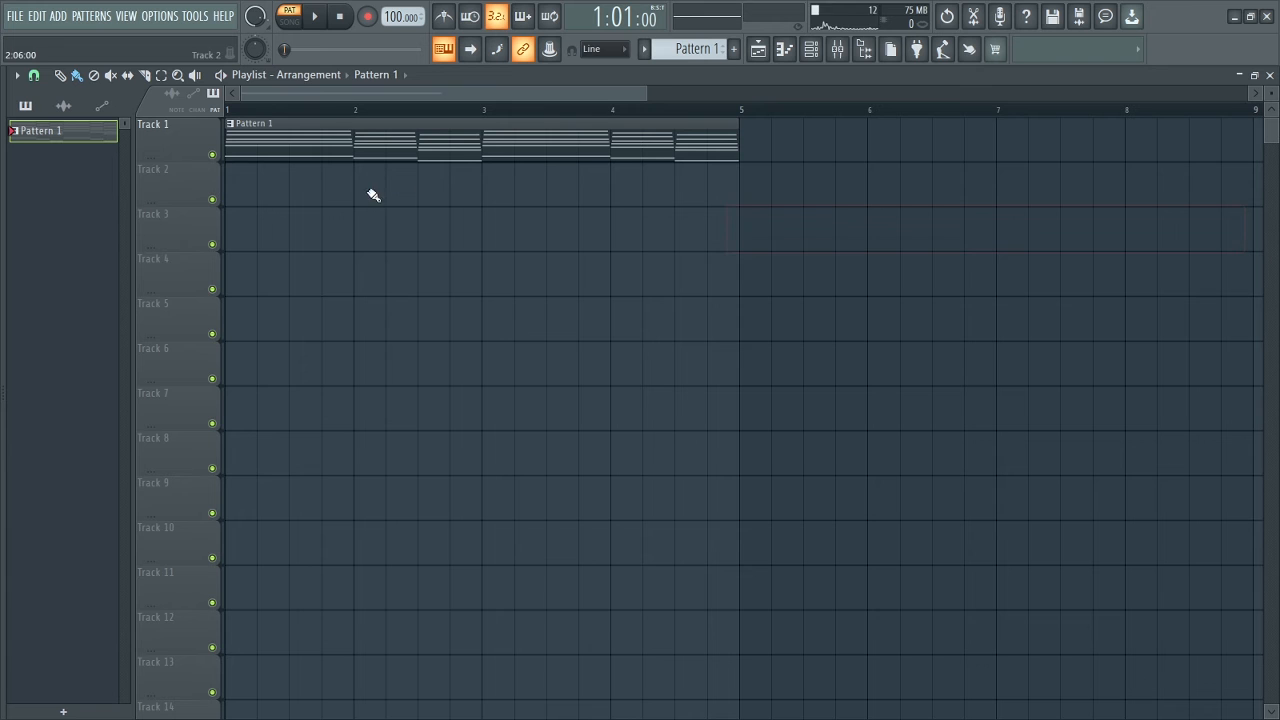
# Widen the browser and add DRUM LOOP 7 from the Gods Eye drum loops folder to Track 2 at bar 1.
pyautogui.moveTo(5, 389); pyautogui.dragTo(138, 375)
pyautogui.click(41, 99)
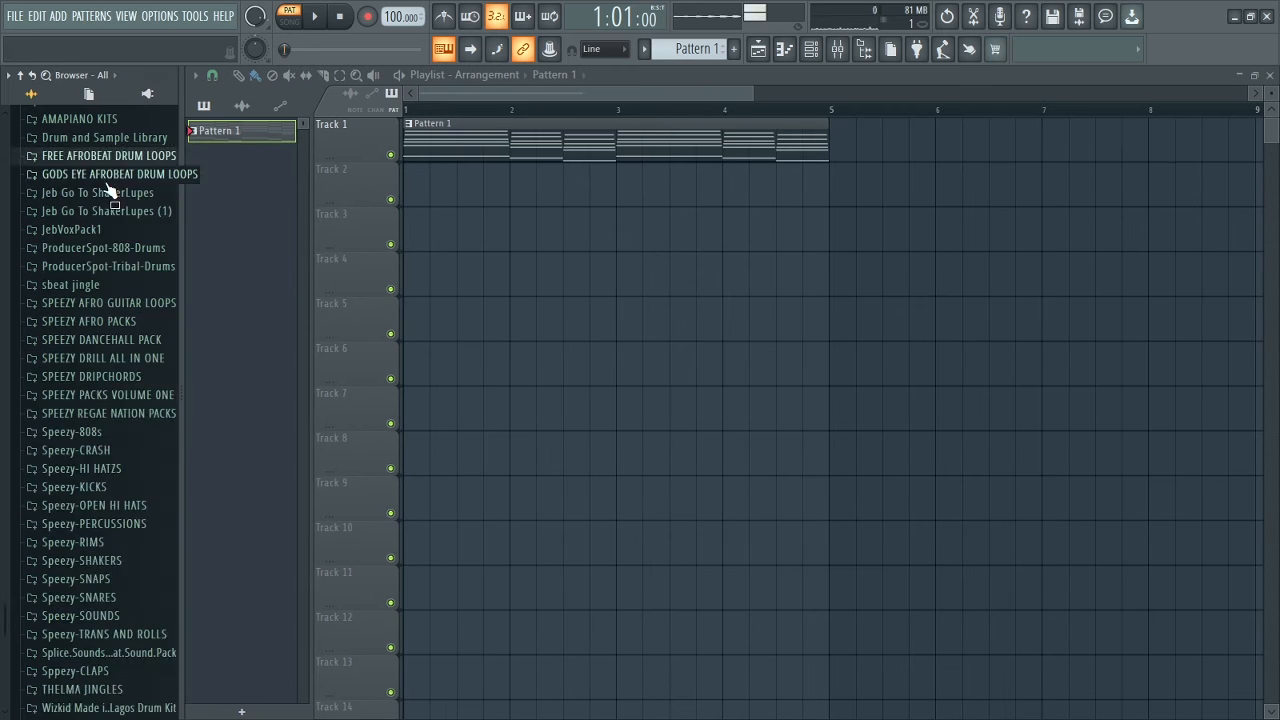
pyautogui.click(107, 181)
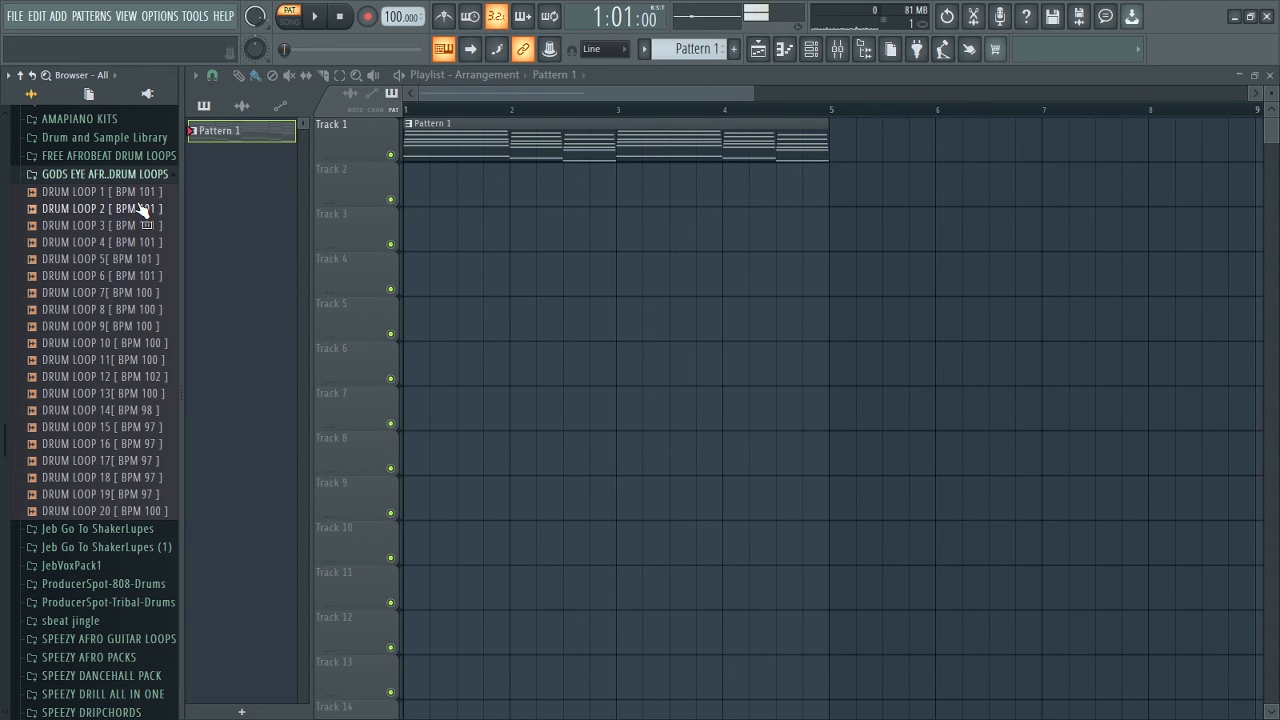
pyautogui.click(123, 296)
pyautogui.moveTo(125, 303); pyautogui.dragTo(412, 190)
# Play the chords together with the drum loop in song mode, then stop.
pyautogui.scroll(4, 672, 260)
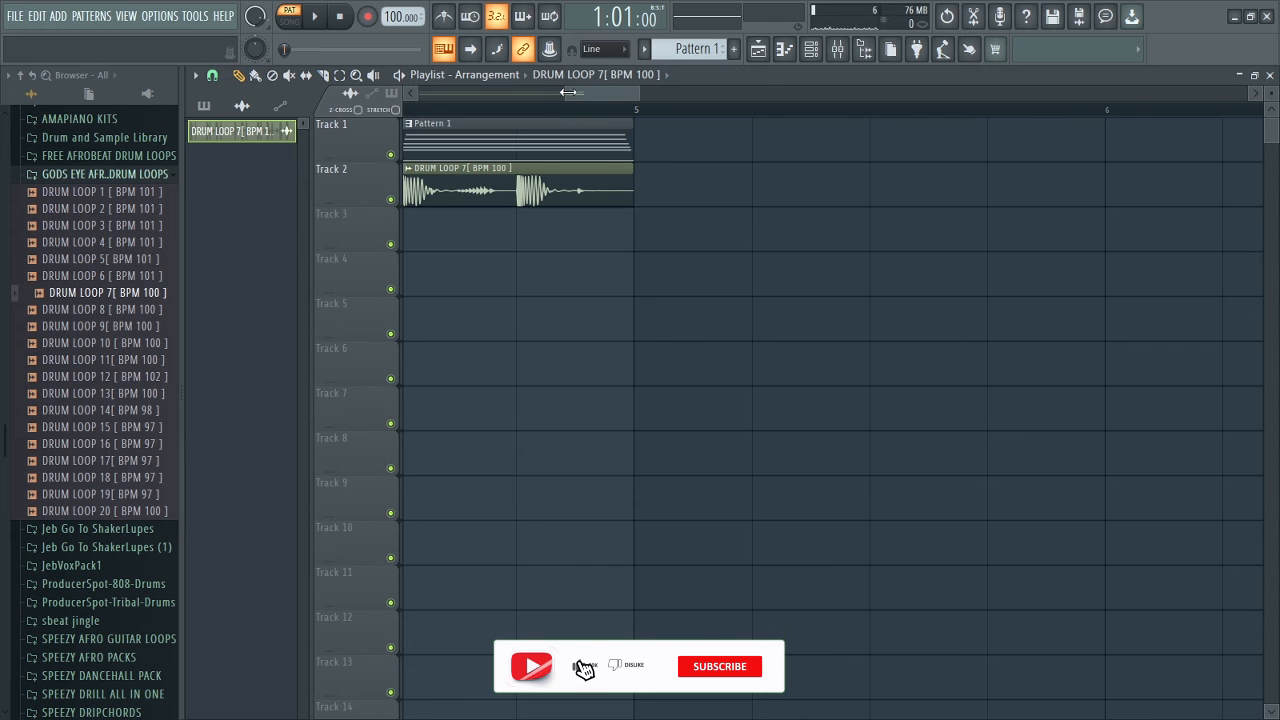
pyautogui.moveTo(568, 92); pyautogui.dragTo(412, 93)
pyautogui.moveTo(638, 93); pyautogui.dragTo(779, 98)
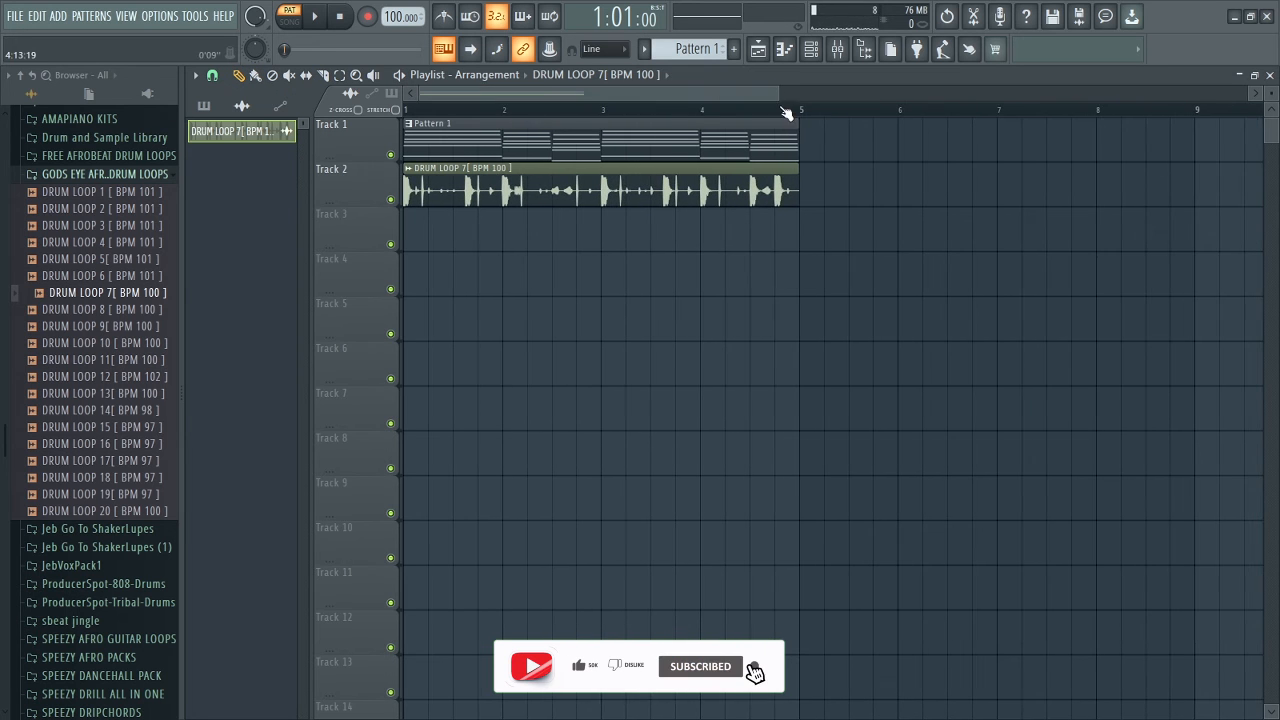
pyautogui.press('space')
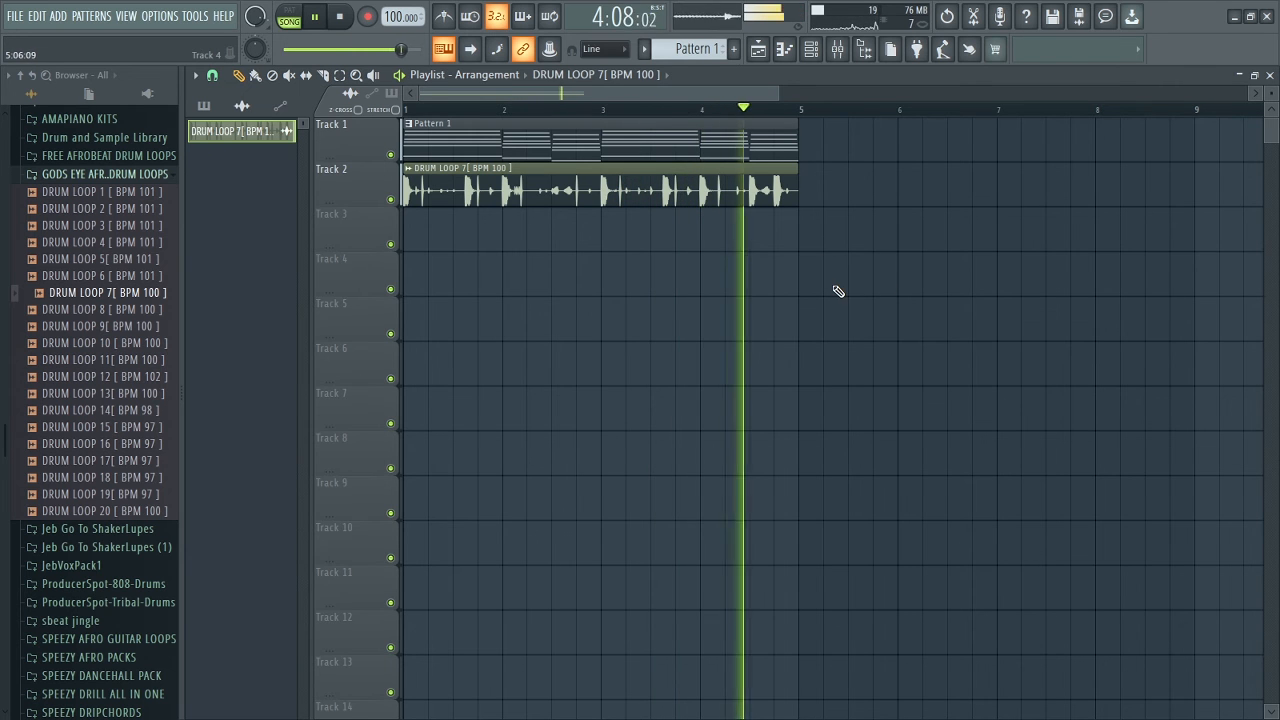
pyautogui.press('space')
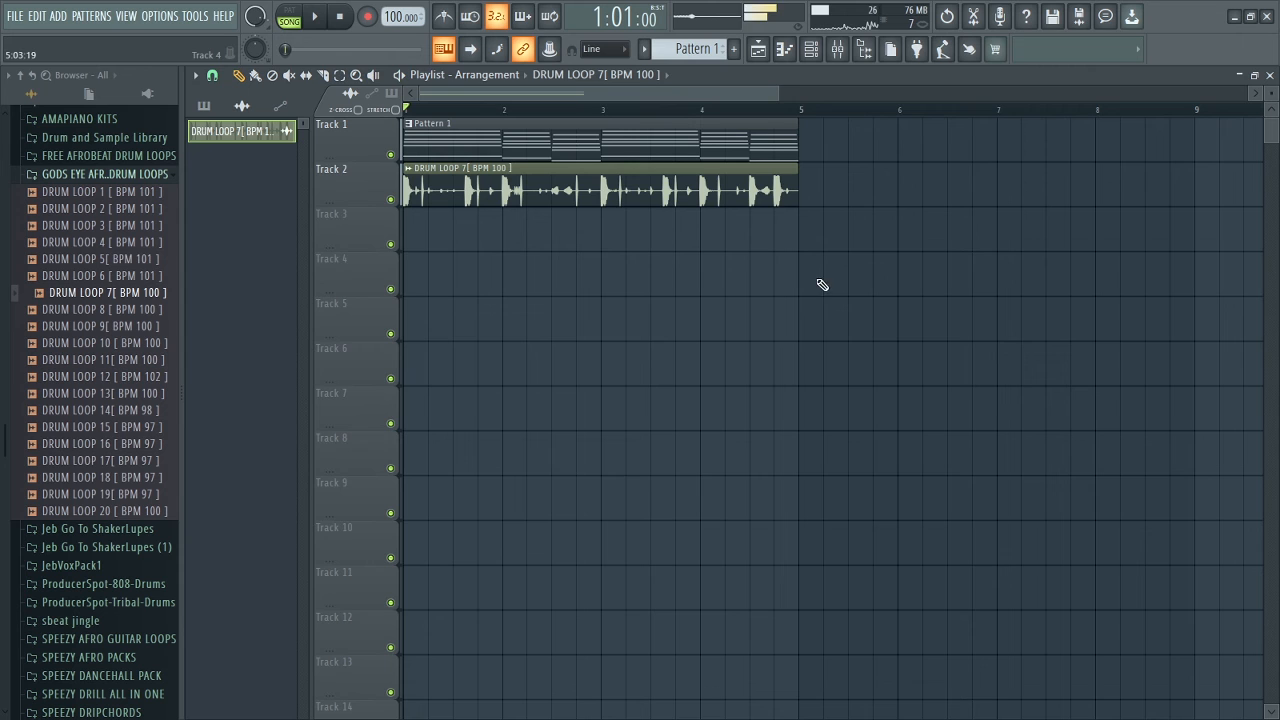
# Clone the Hypersonic channel in the channel rack.
pyautogui.click(811, 50)
pyautogui.click(463, 140)
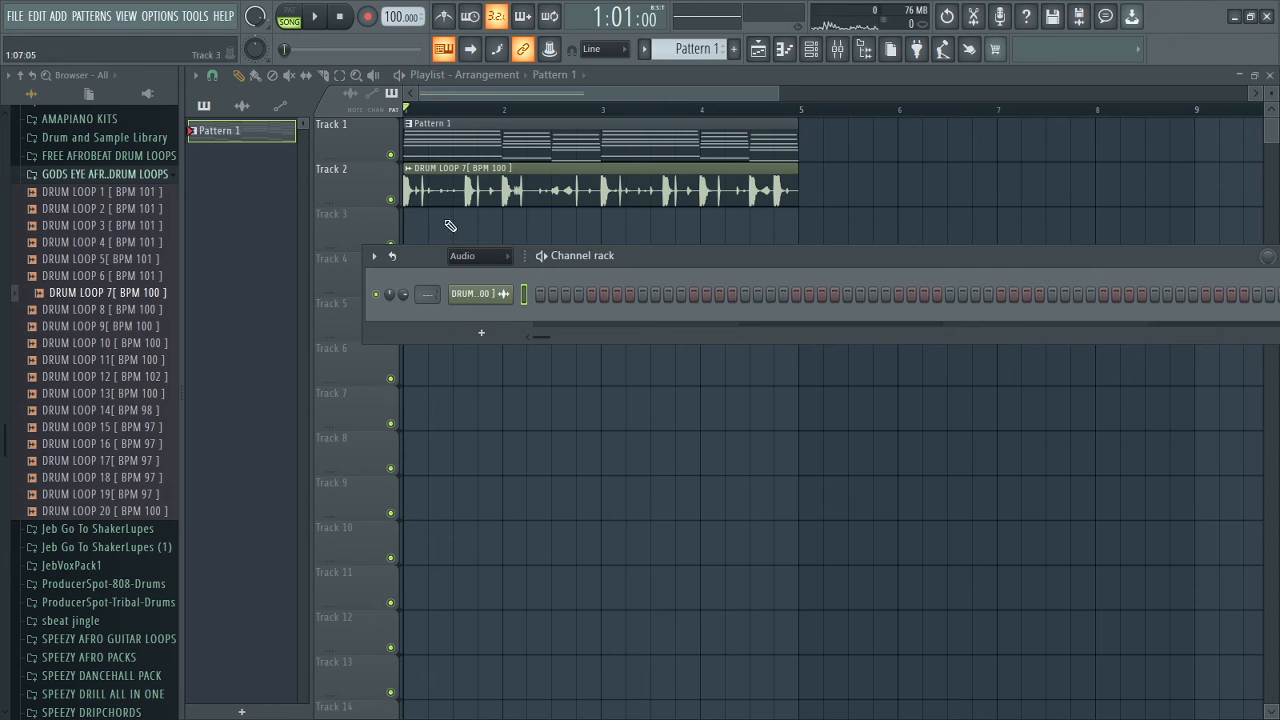
pyautogui.rightClick(337, 289)
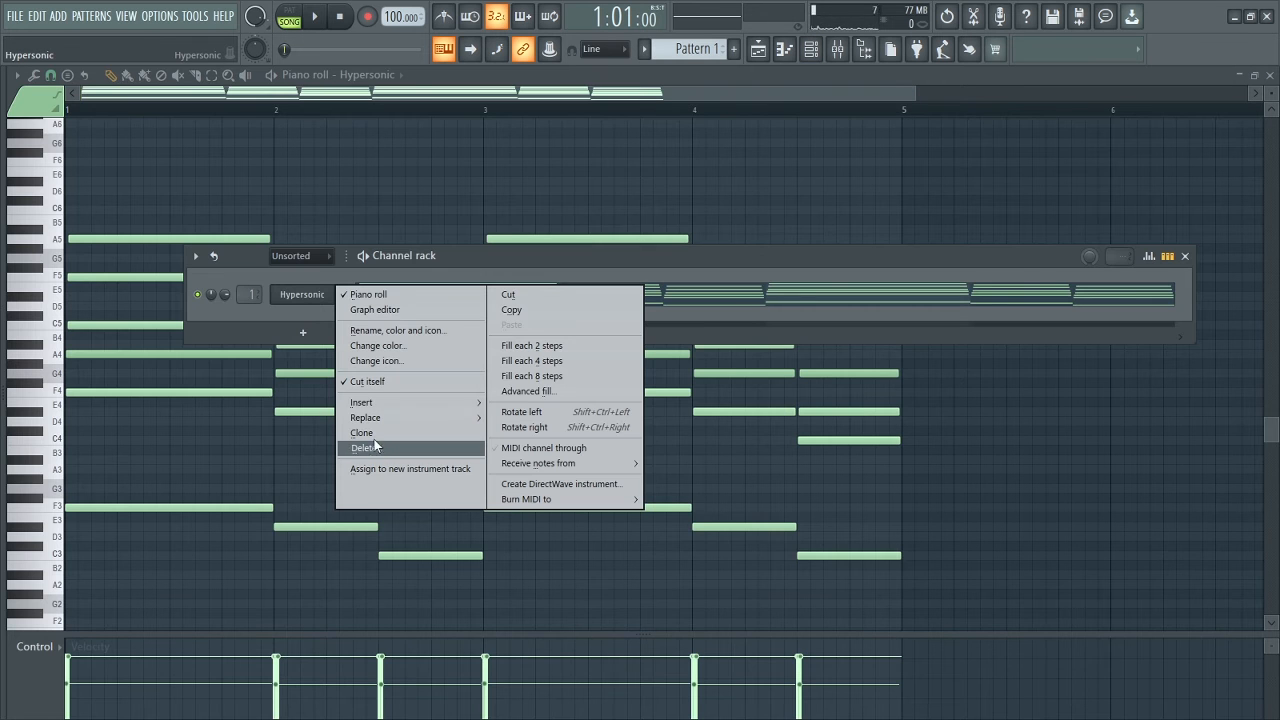
pyautogui.click(368, 433)
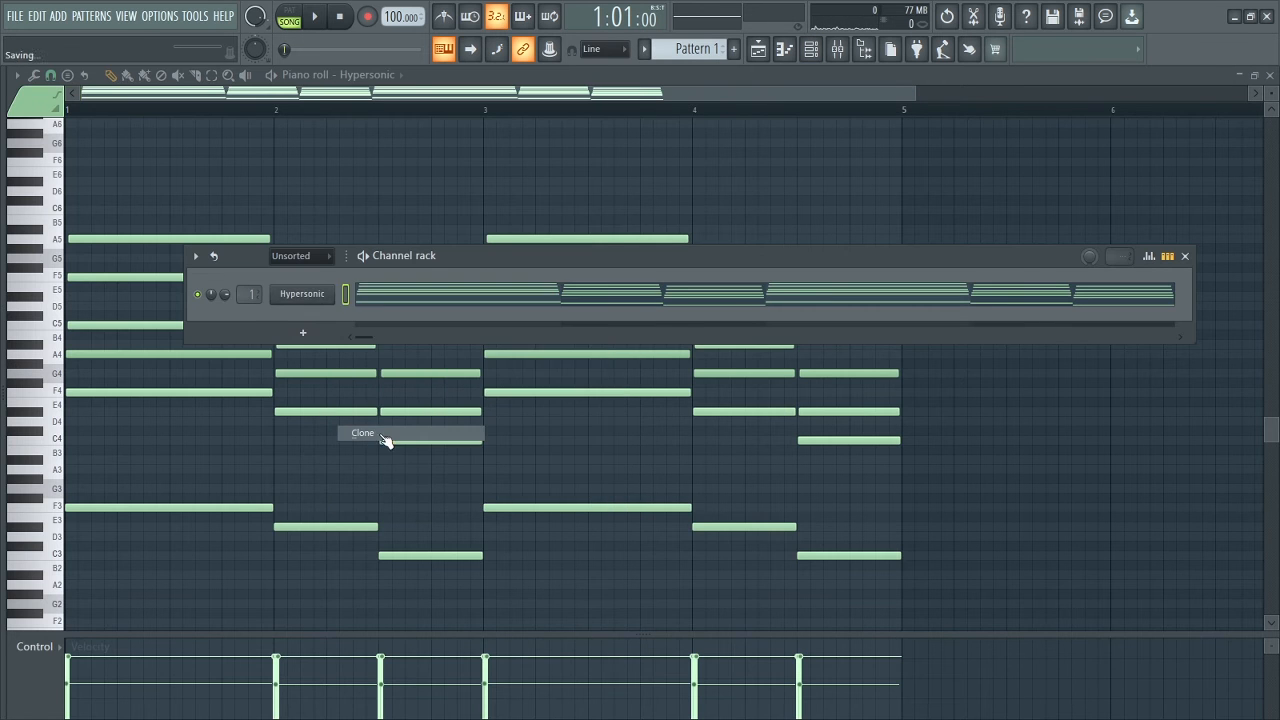
pyautogui.press('Escape')
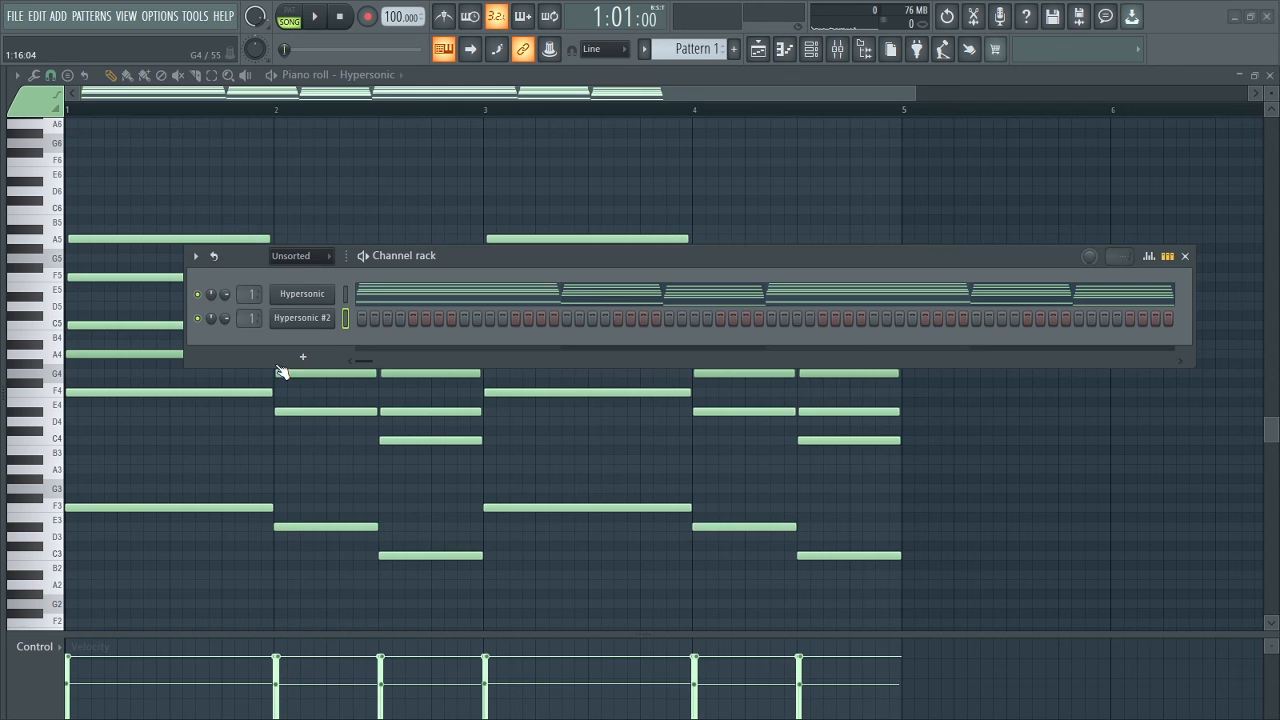
# In the Hypersonic #2 piano roll, draw two-step F4, A4, C5 stabs at steps 3 and 13 of bar 1.
pyautogui.click(296, 318)
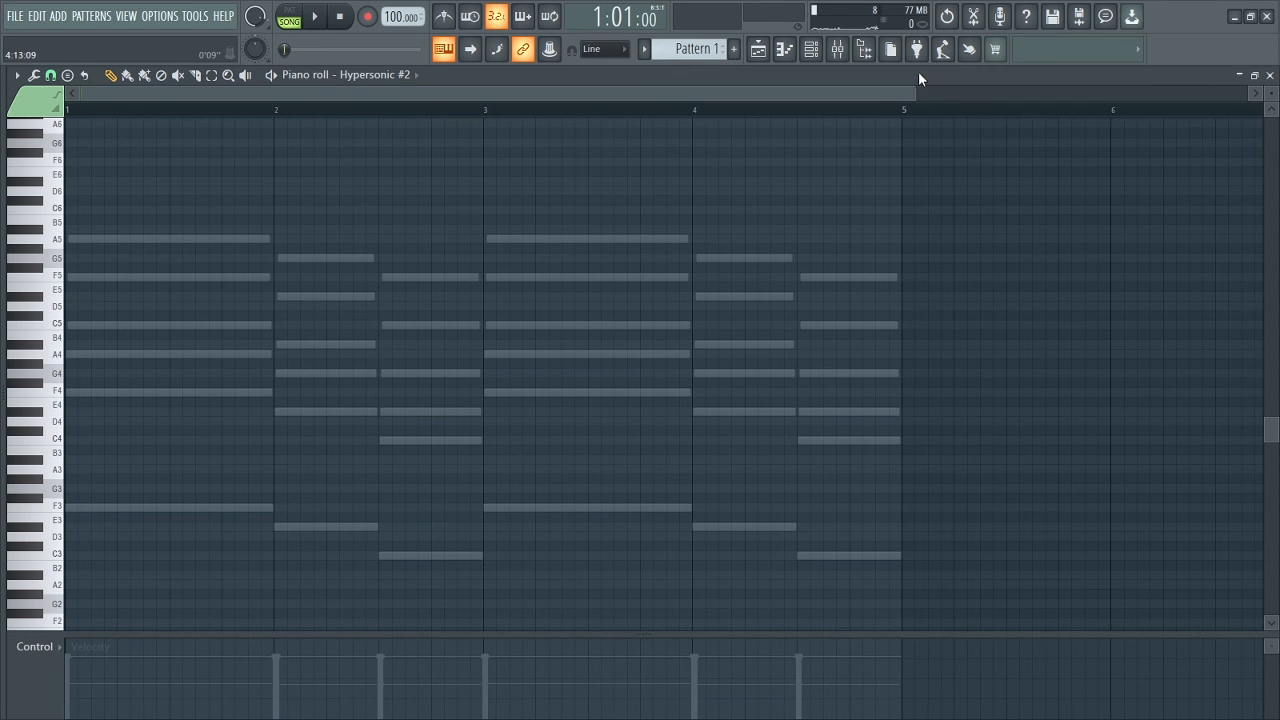
pyautogui.moveTo(917, 94); pyautogui.dragTo(527, 94)
pyautogui.click(51, 75)
pyautogui.click(62, 226)
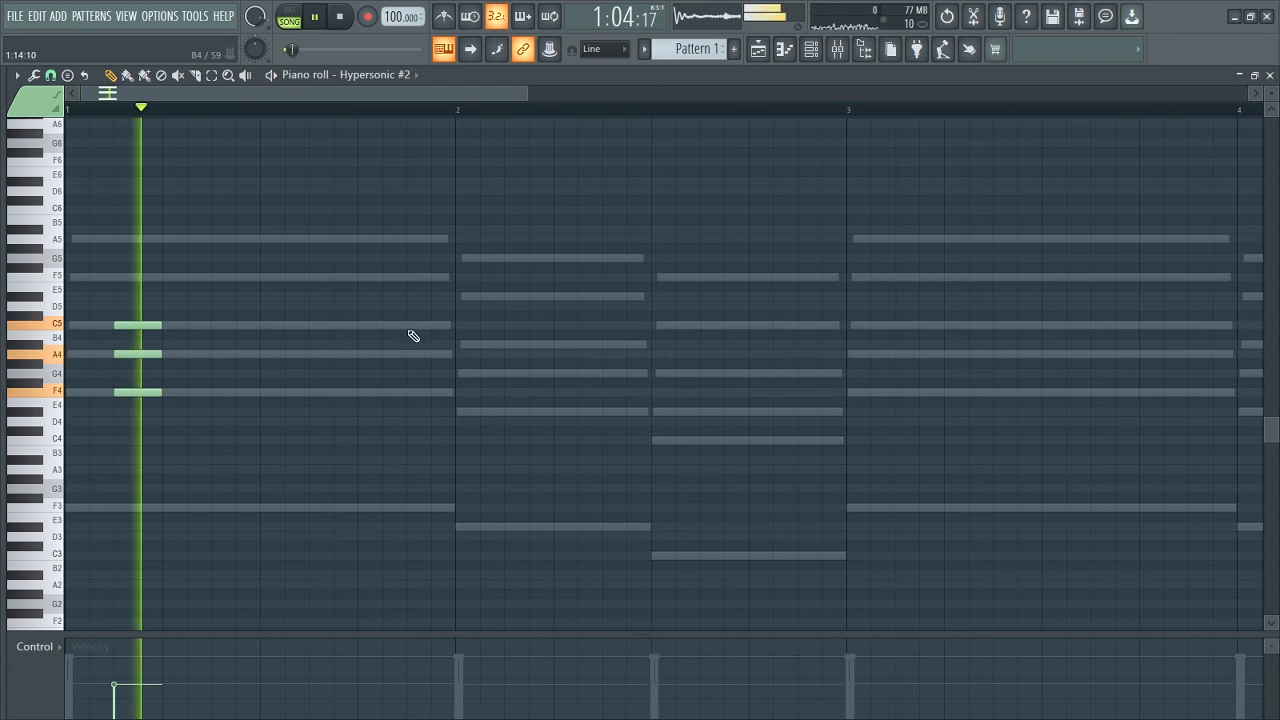
pyautogui.press('space')
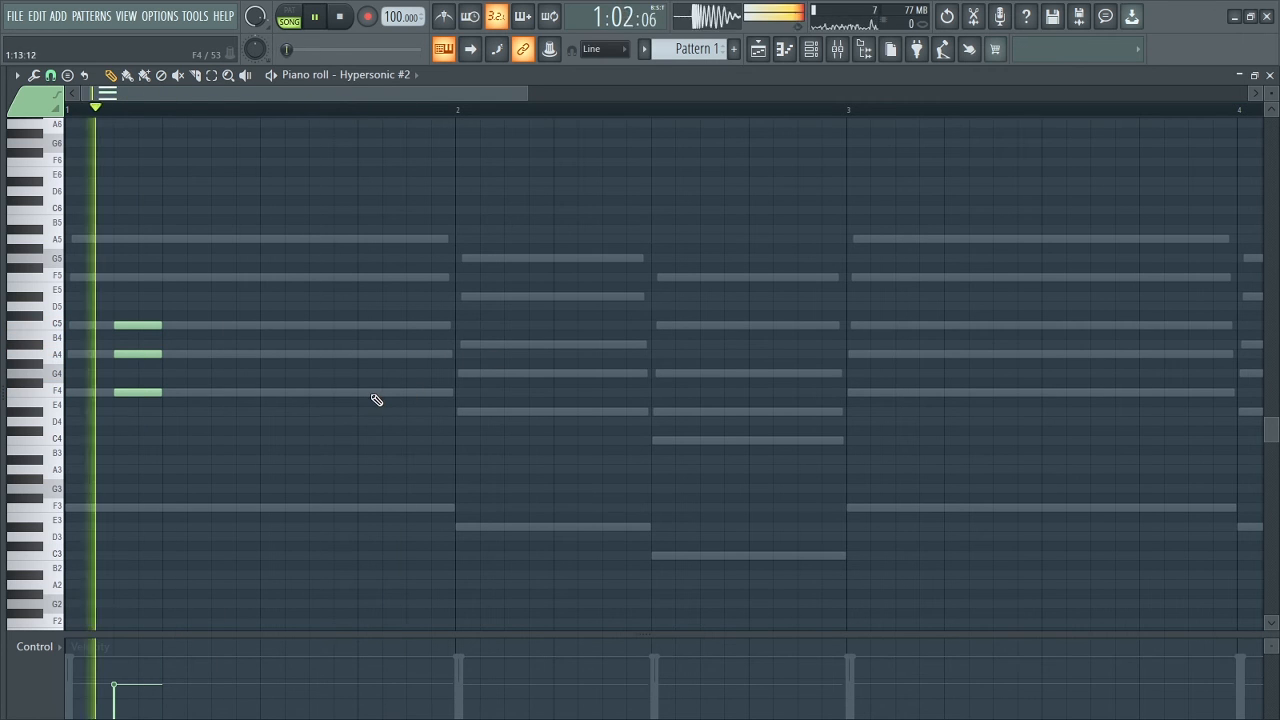
pyautogui.click(366, 392)
pyautogui.click(360, 354)
pyautogui.click(360, 325)
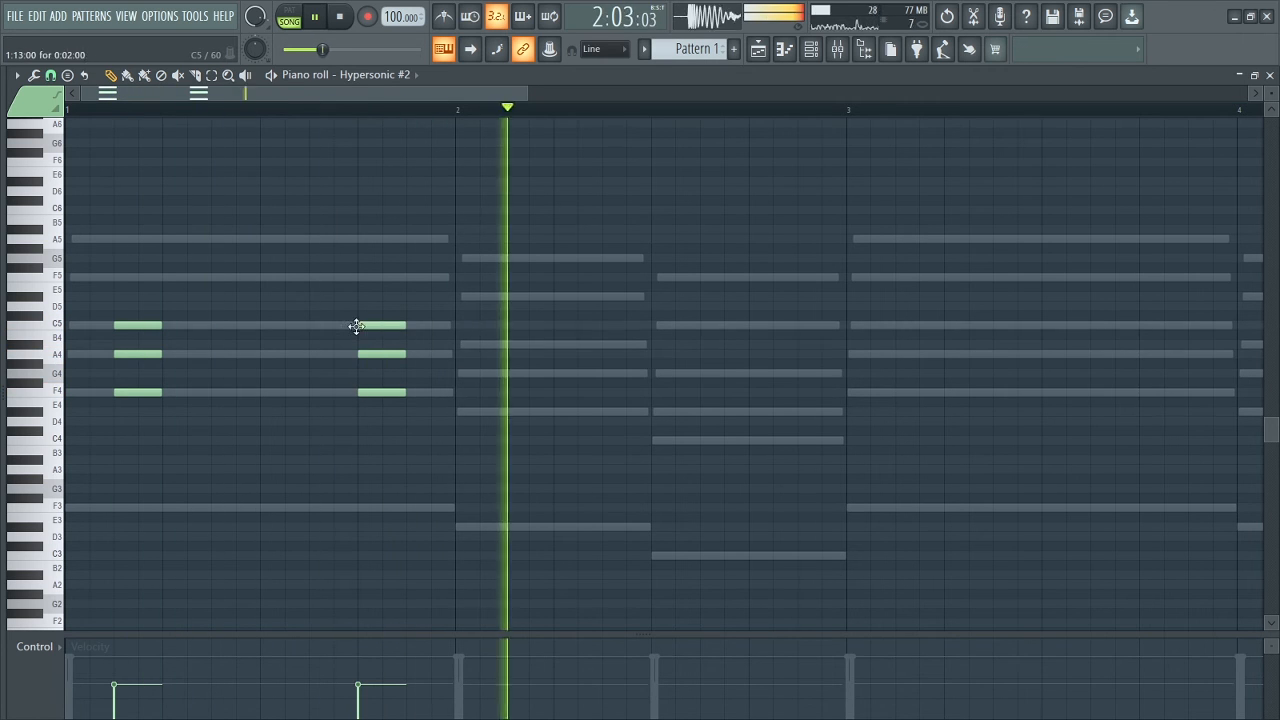
# Draw a two-step D#4, G4, A#4 stab at step 3 of bar 2, copy it to step 11 and play back.
pyautogui.click(555, 411)
pyautogui.click(560, 373)
pyautogui.click(555, 344)
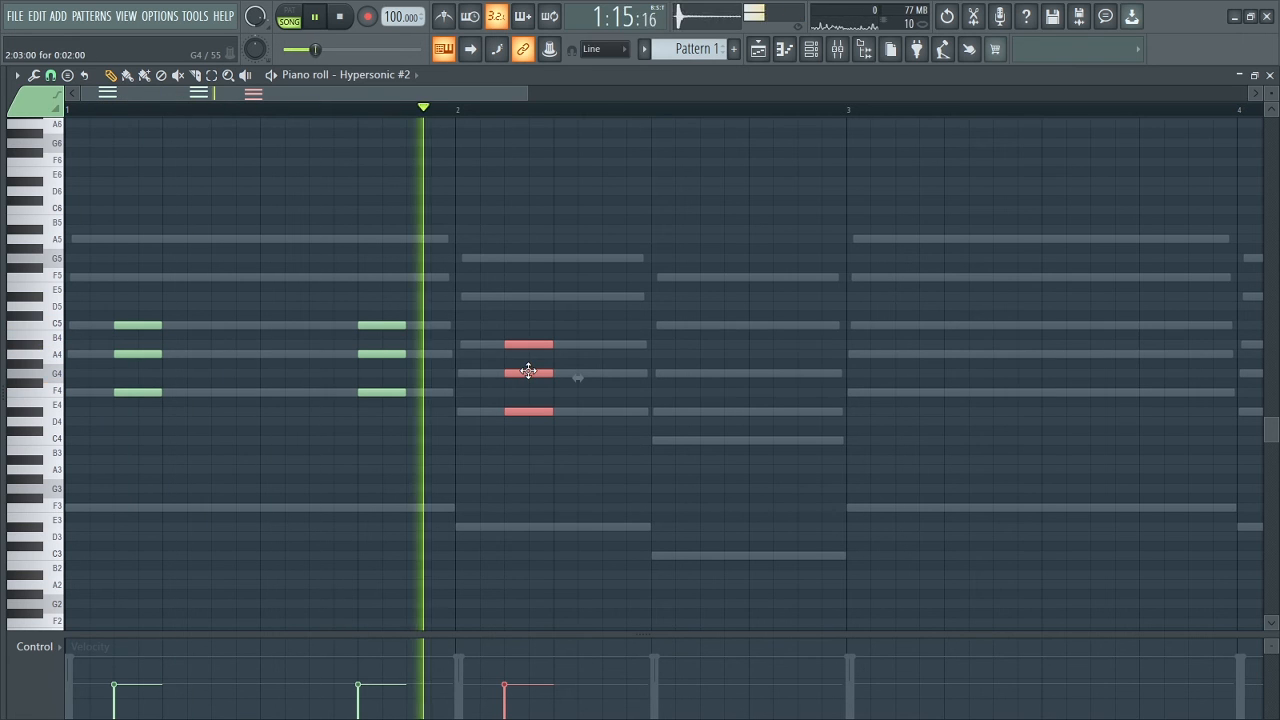
pyautogui.moveTo(528, 372); pyautogui.dragTo(728, 386)
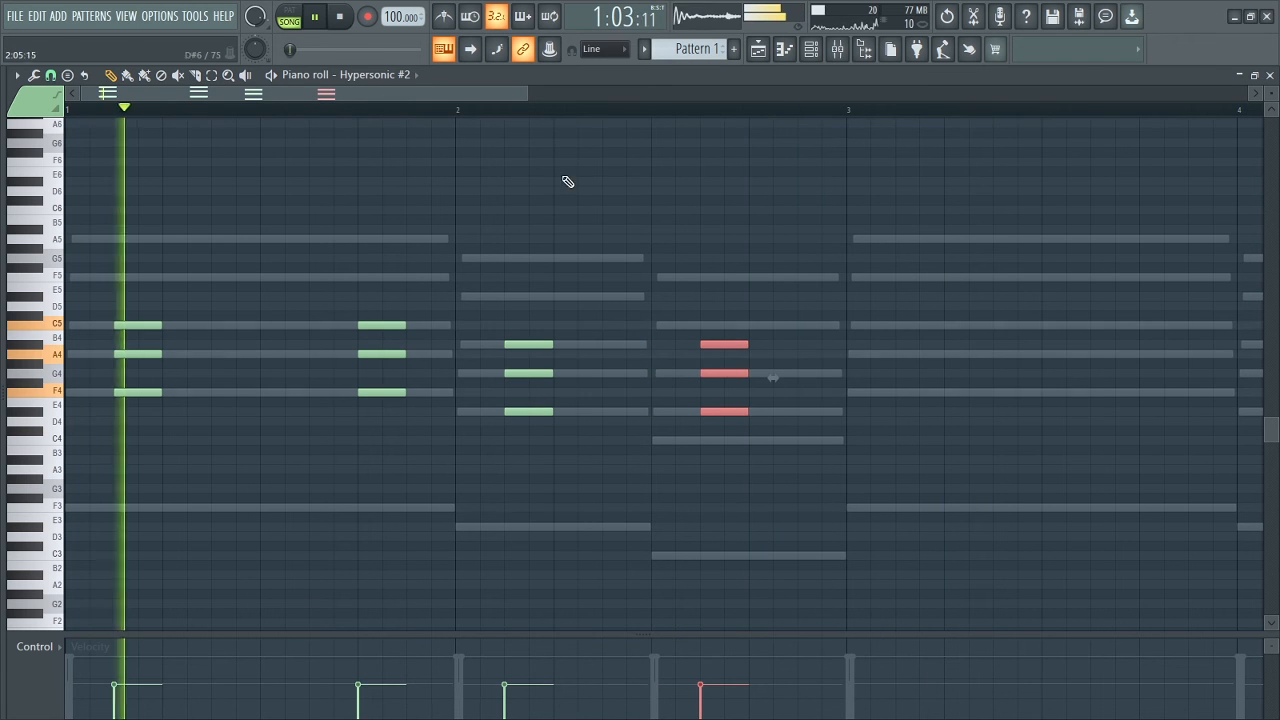
pyautogui.moveTo(520, 94); pyautogui.dragTo(552, 92)
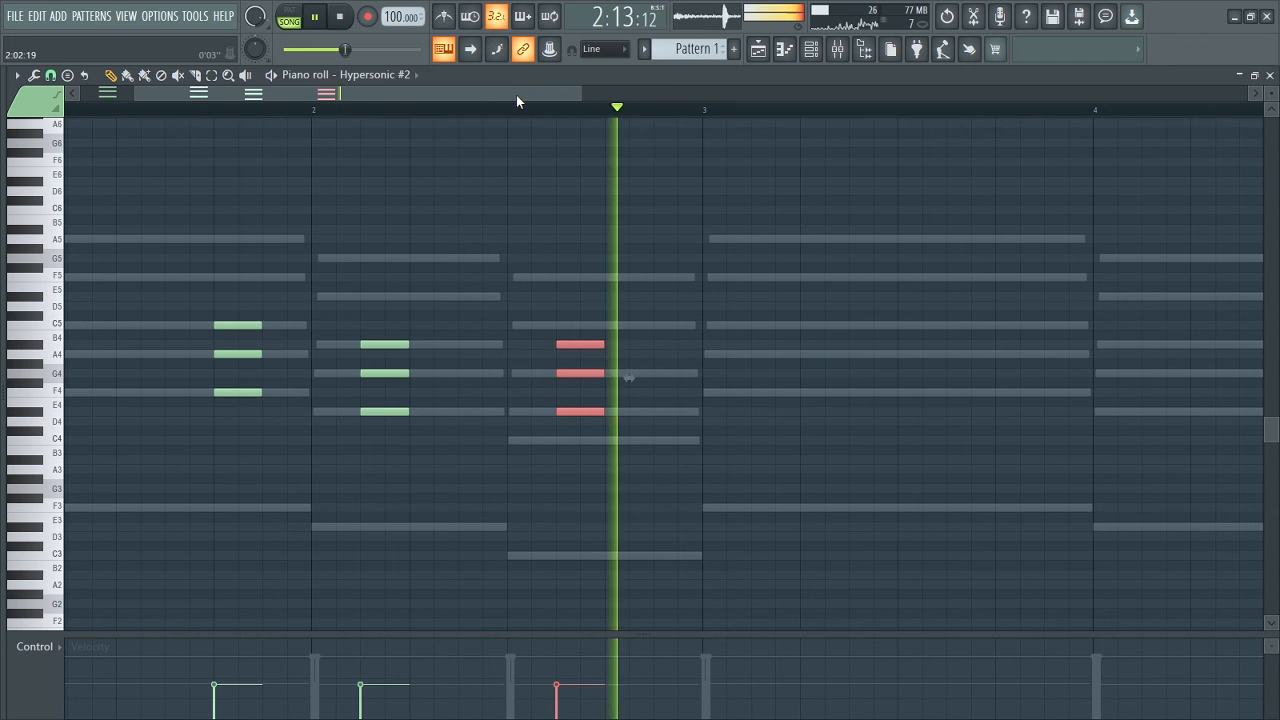
pyautogui.moveTo(545, 93); pyautogui.dragTo(915, 93)
pyautogui.press('space')
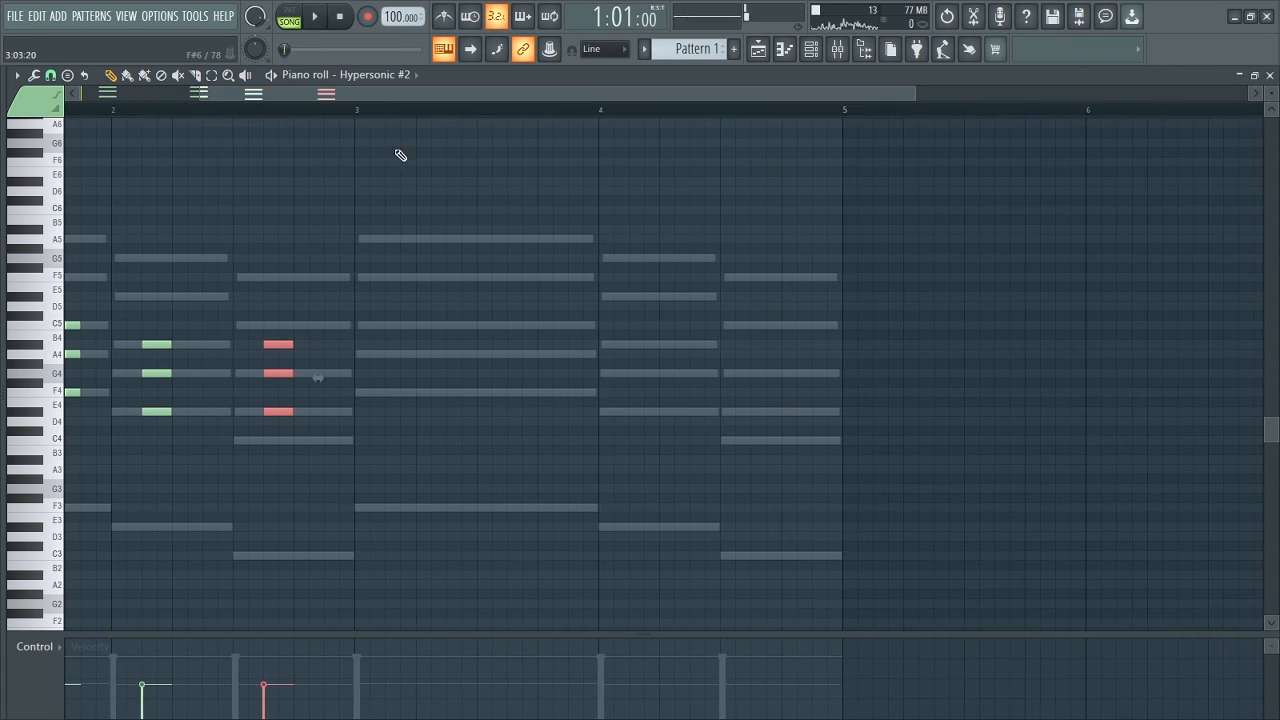
pyautogui.moveTo(200, 93); pyautogui.dragTo(57, 88)
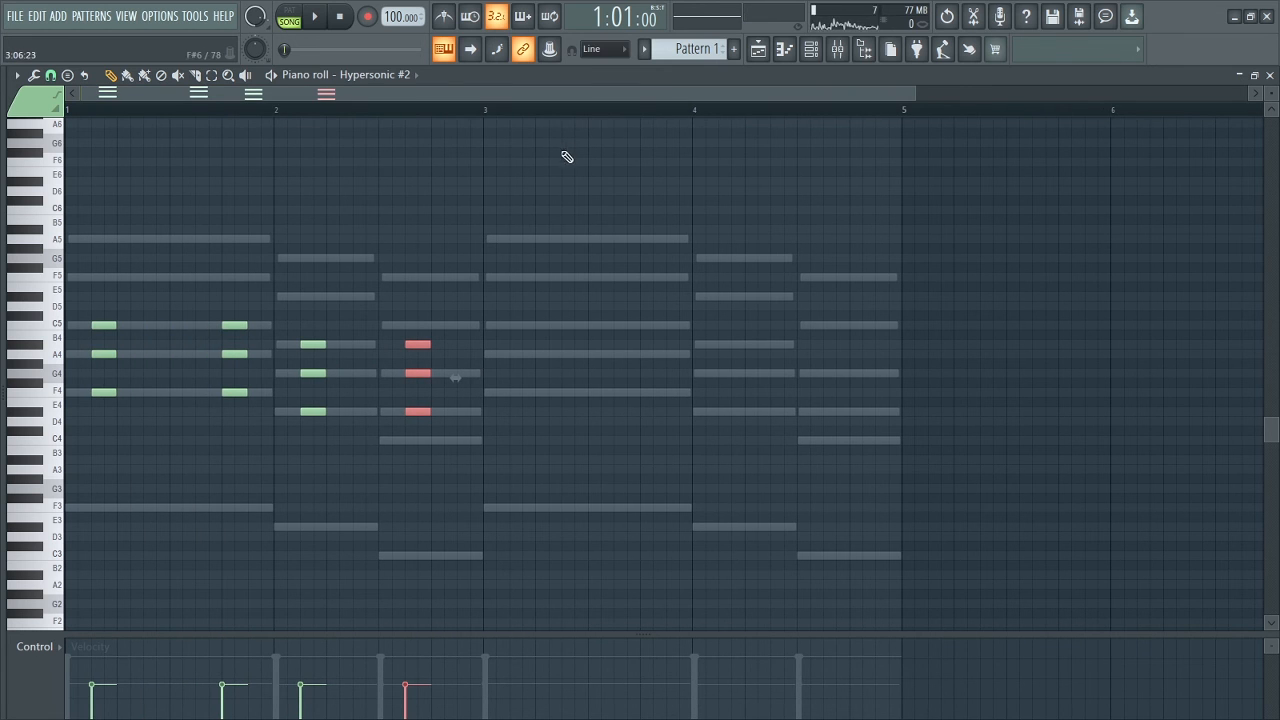
# Duplicate the chord stabs of bars 1 and 2 into bars 3 and 4, deselect them and play back.
pyautogui.moveTo(418, 127); pyautogui.dragTo(5, 232)
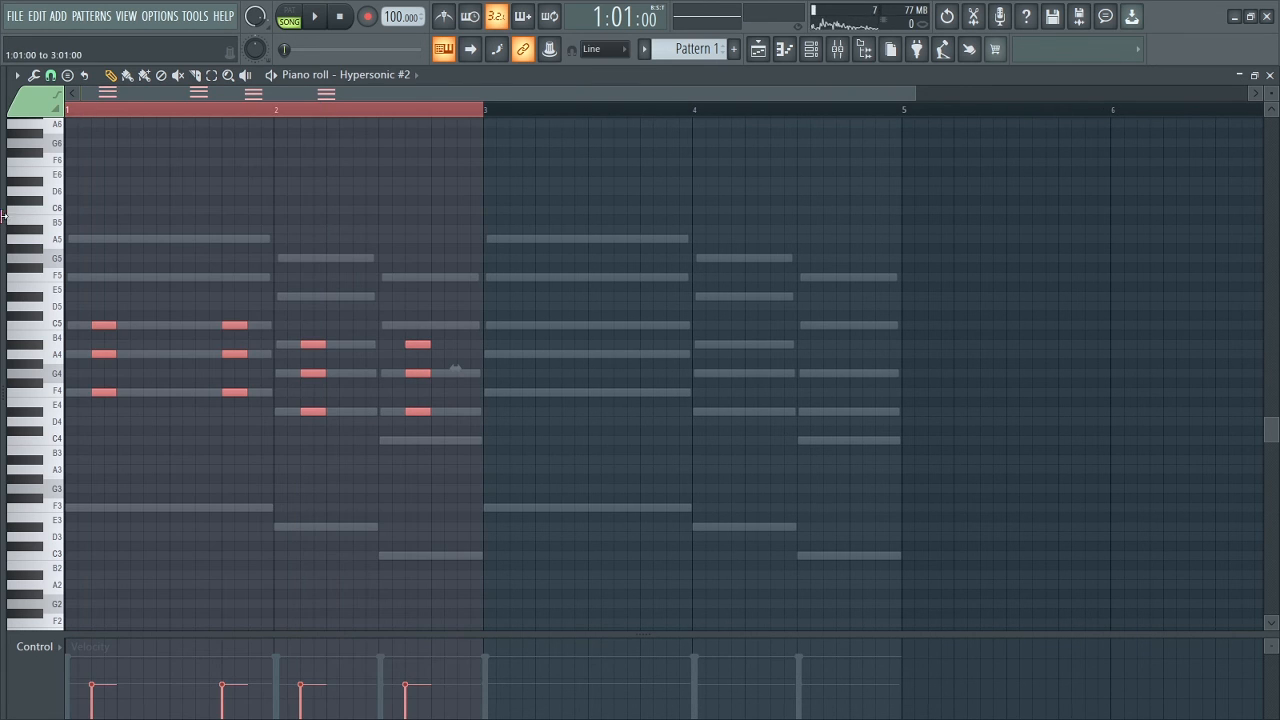
pyautogui.hotkey('ctrl', 'b')
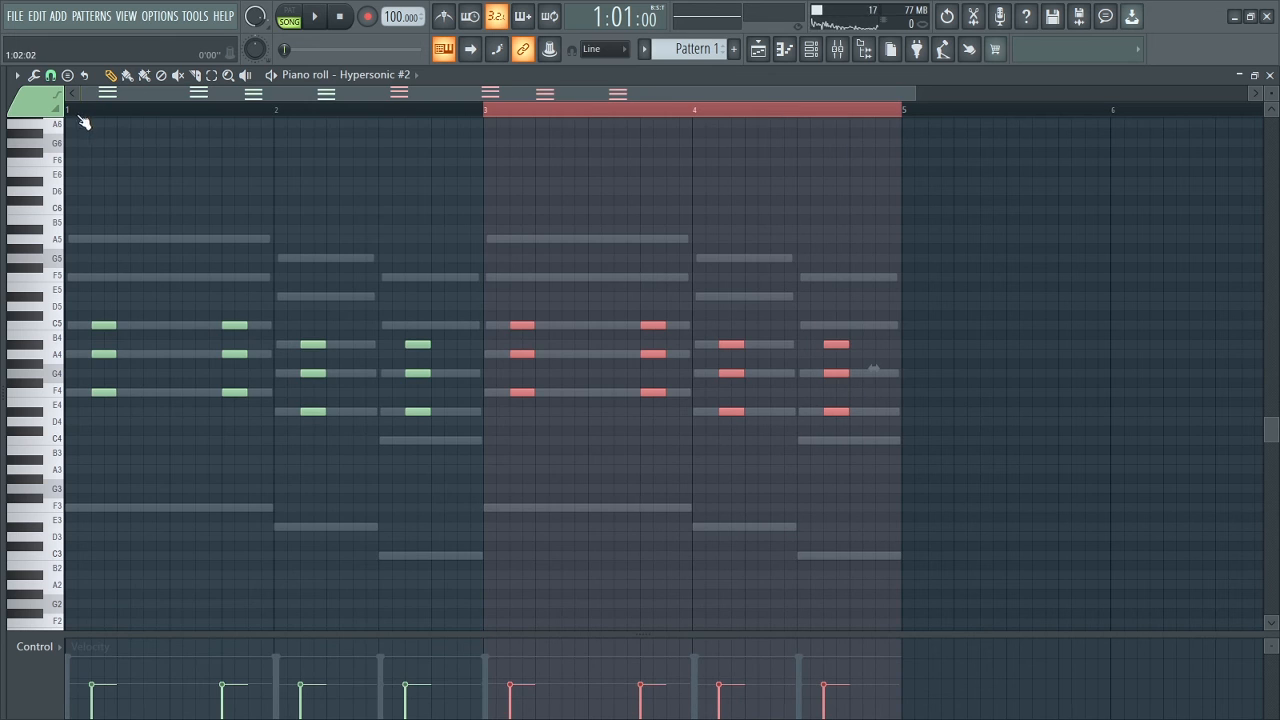
pyautogui.hotkey('ctrl', 'd')
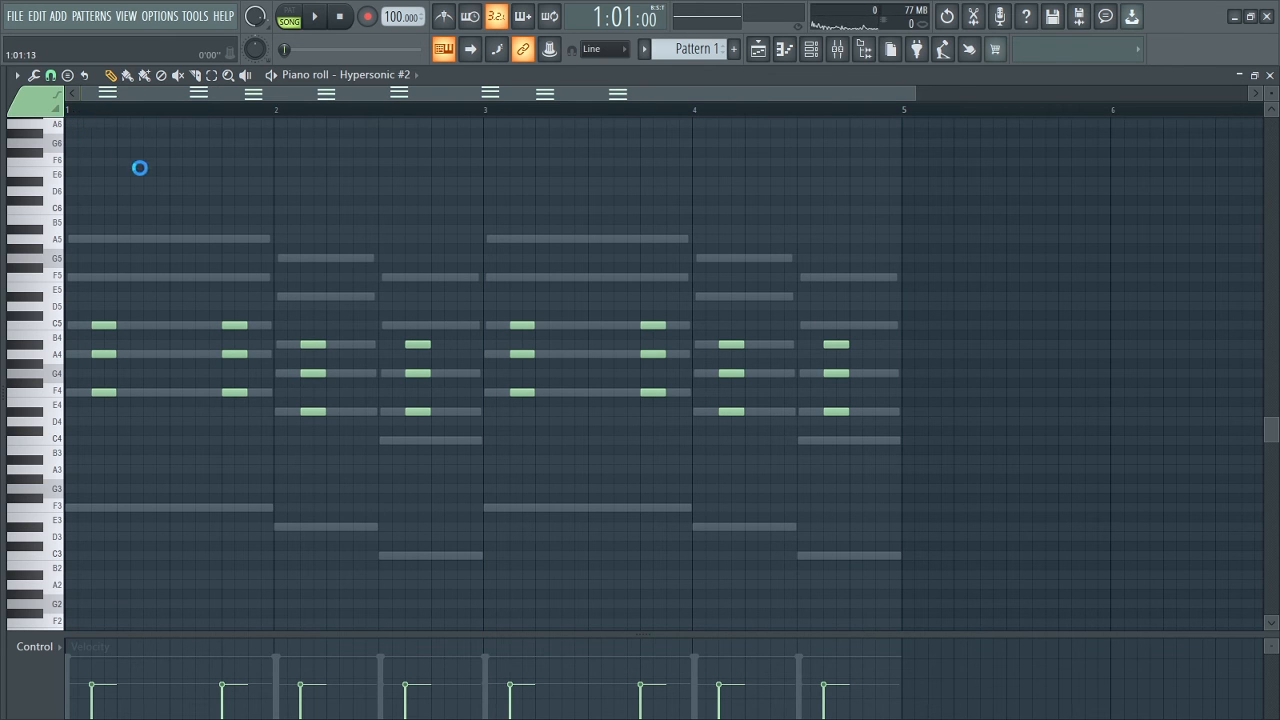
pyautogui.press('Escape')
pyautogui.press('space')
# Raise the velocity of all the stabs in the Hypersonic #2 piano roll to about 67%.
pyautogui.moveTo(915, 92); pyautogui.dragTo(766, 89)
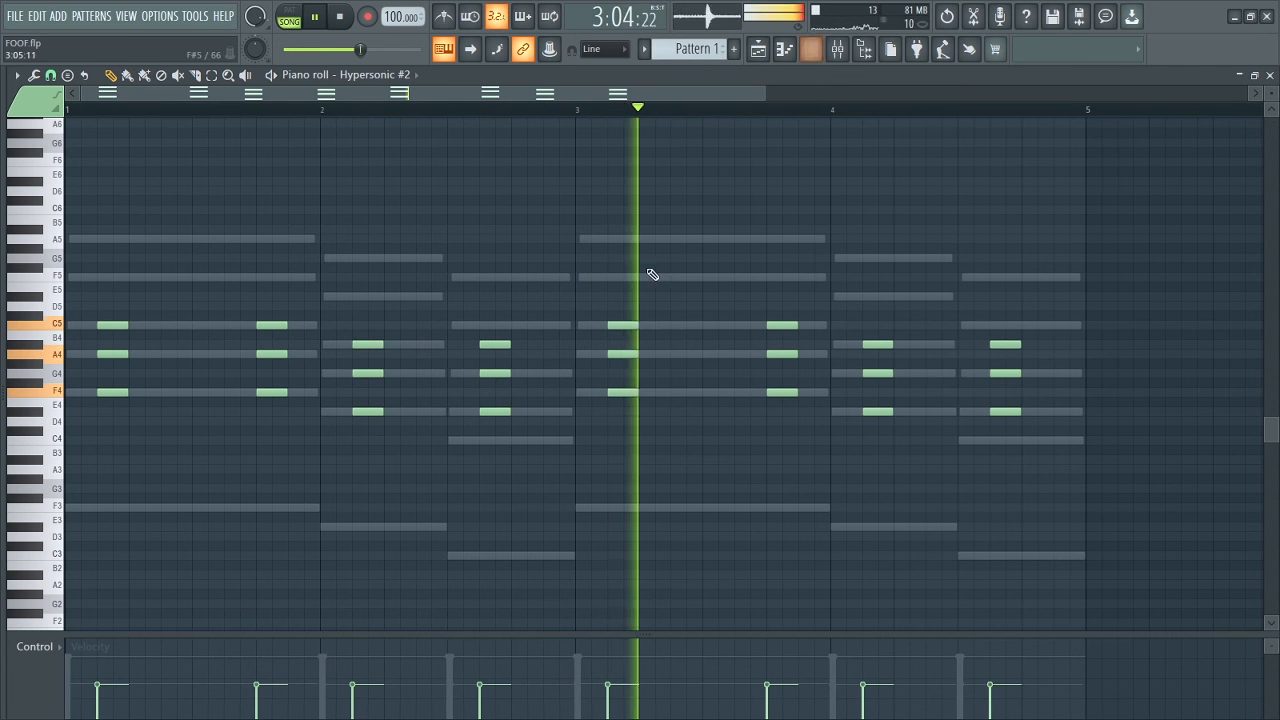
pyautogui.moveTo(93, 677); pyautogui.dragTo(95, 667)
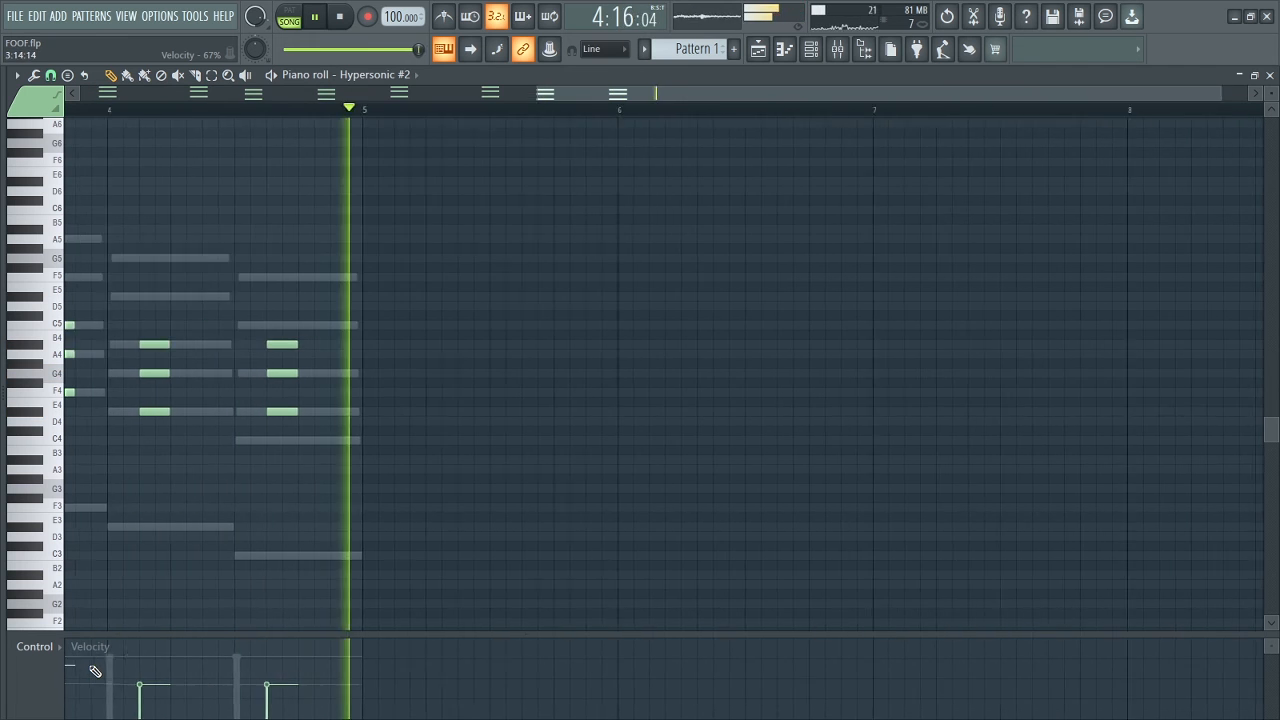
pyautogui.moveTo(908, 94); pyautogui.dragTo(124, 101)
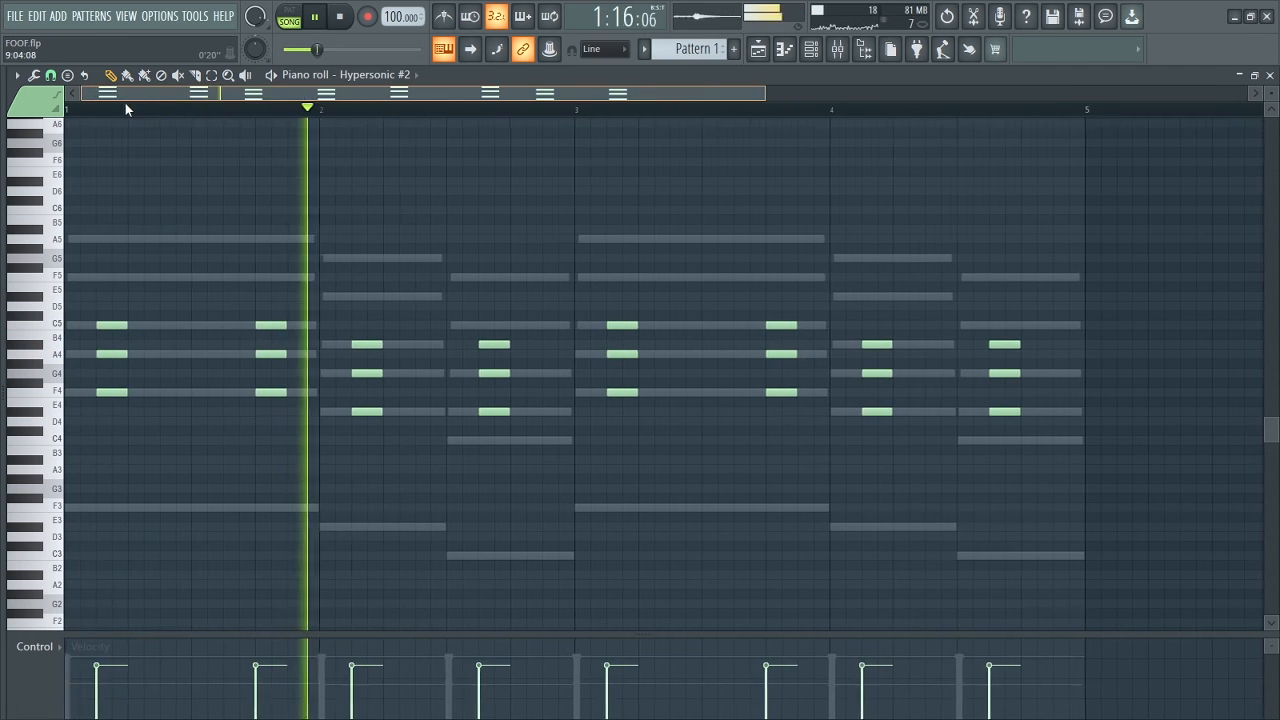
# Stop playback, clone the Hypersonic #2 channel and browse the patch list of the new Hypersonic #3.
pyautogui.click(811, 49)
pyautogui.press('space')
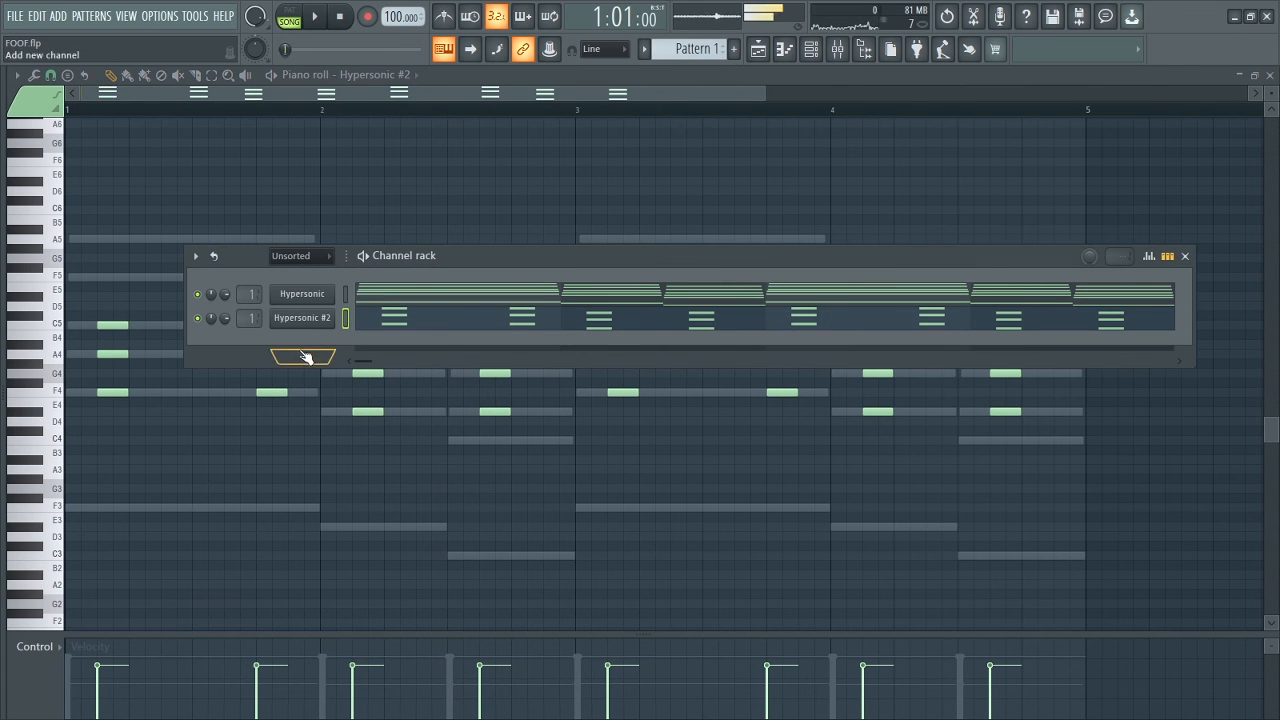
pyautogui.rightClick(330, 317)
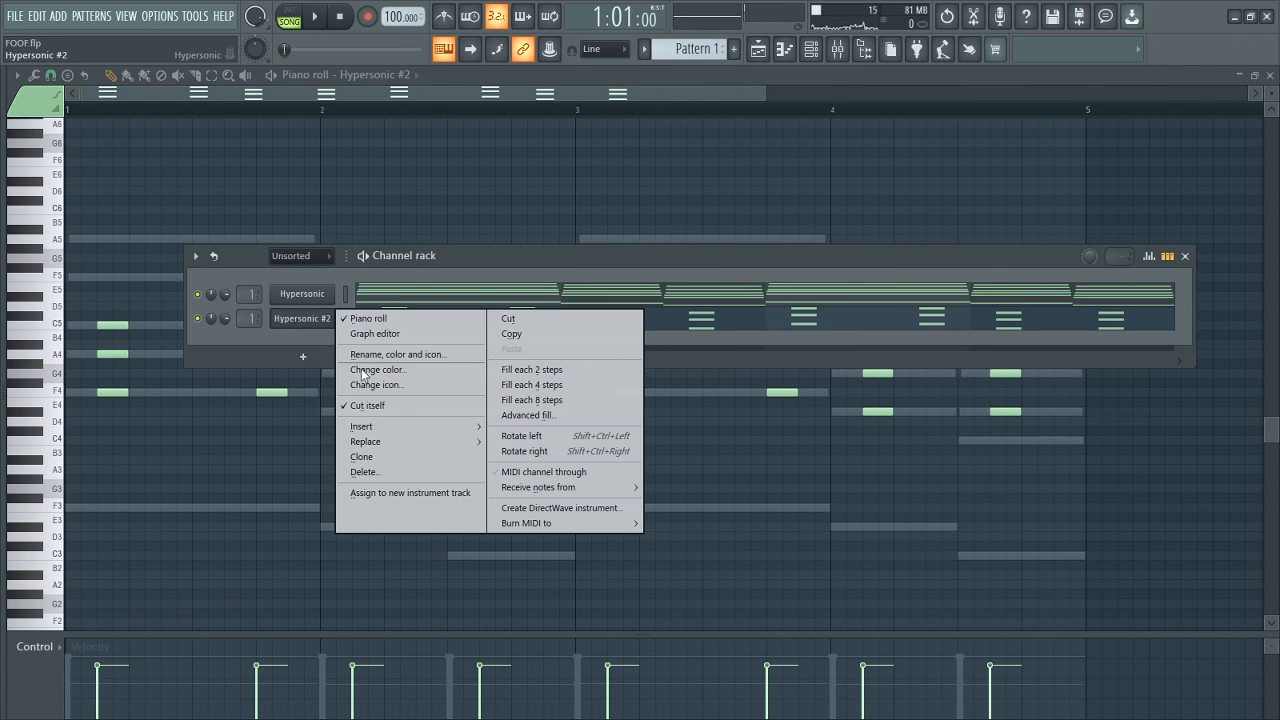
pyautogui.click(362, 457)
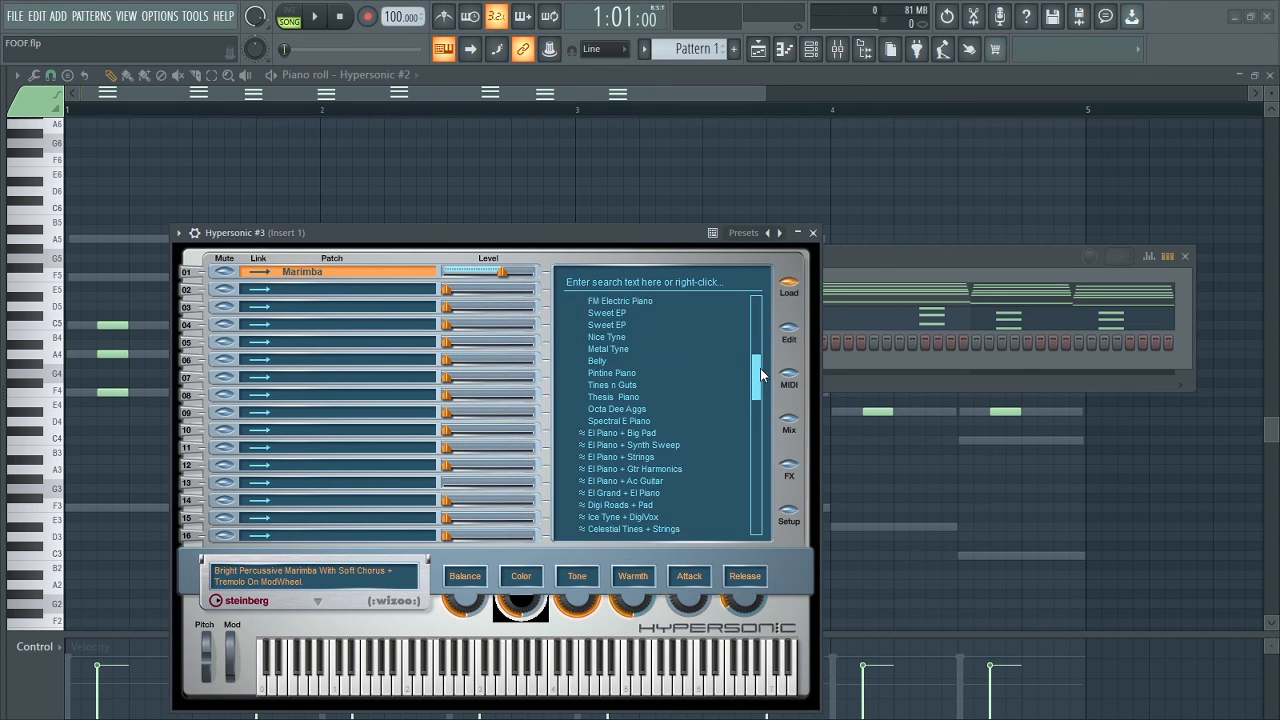
pyautogui.moveTo(760, 377); pyautogui.dragTo(757, 400)
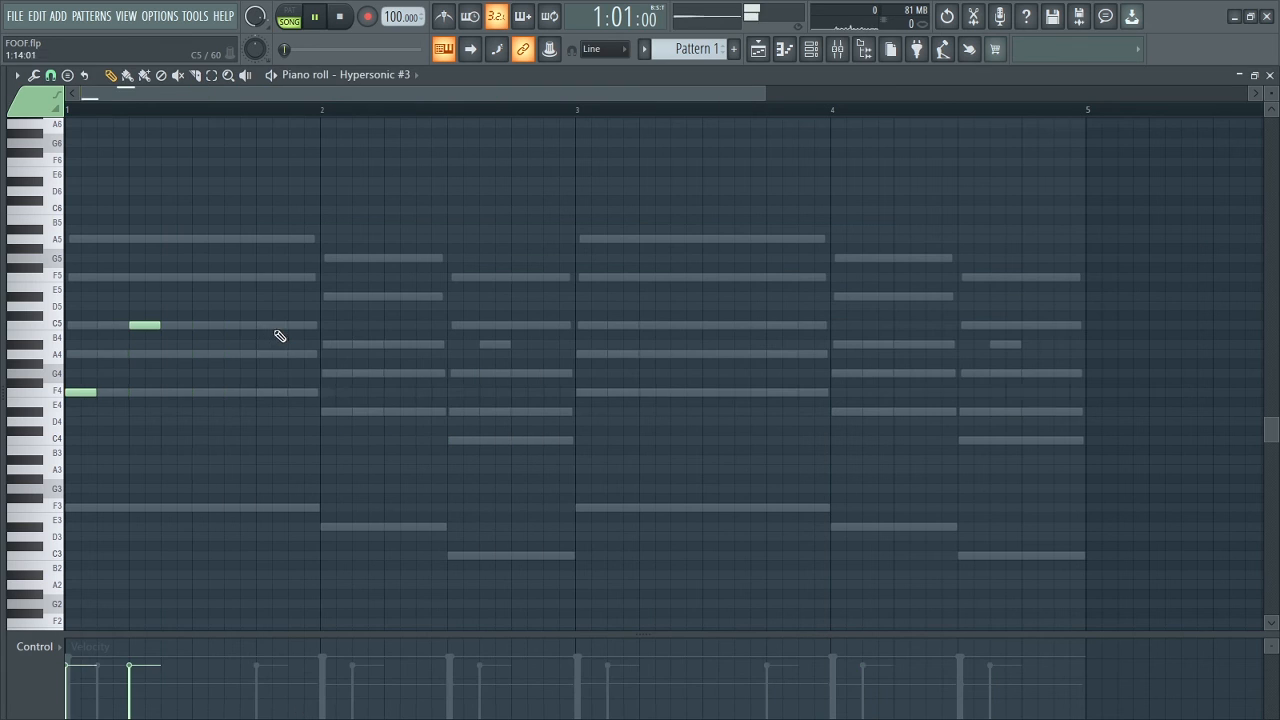
# In the Hypersonic #3 piano roll, move the first F4 note to step 3 of bar 1 and play back.
pyautogui.press('space')
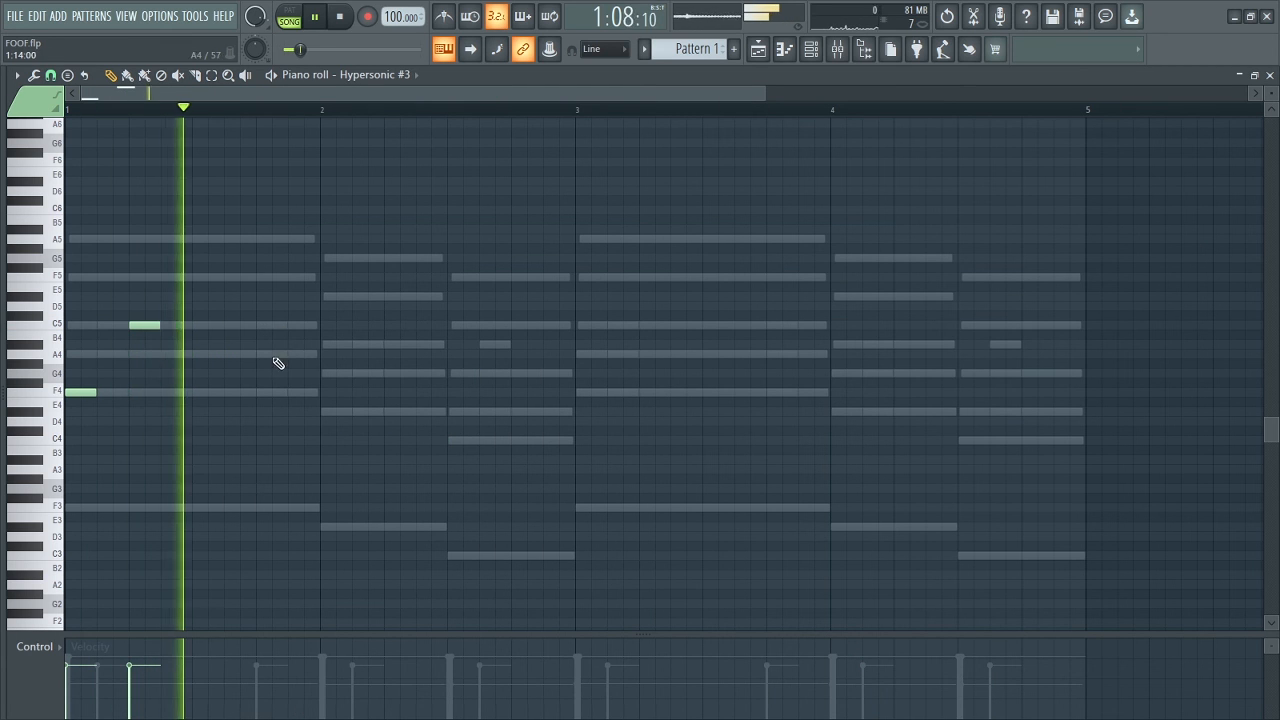
pyautogui.moveTo(86, 390); pyautogui.dragTo(118, 394)
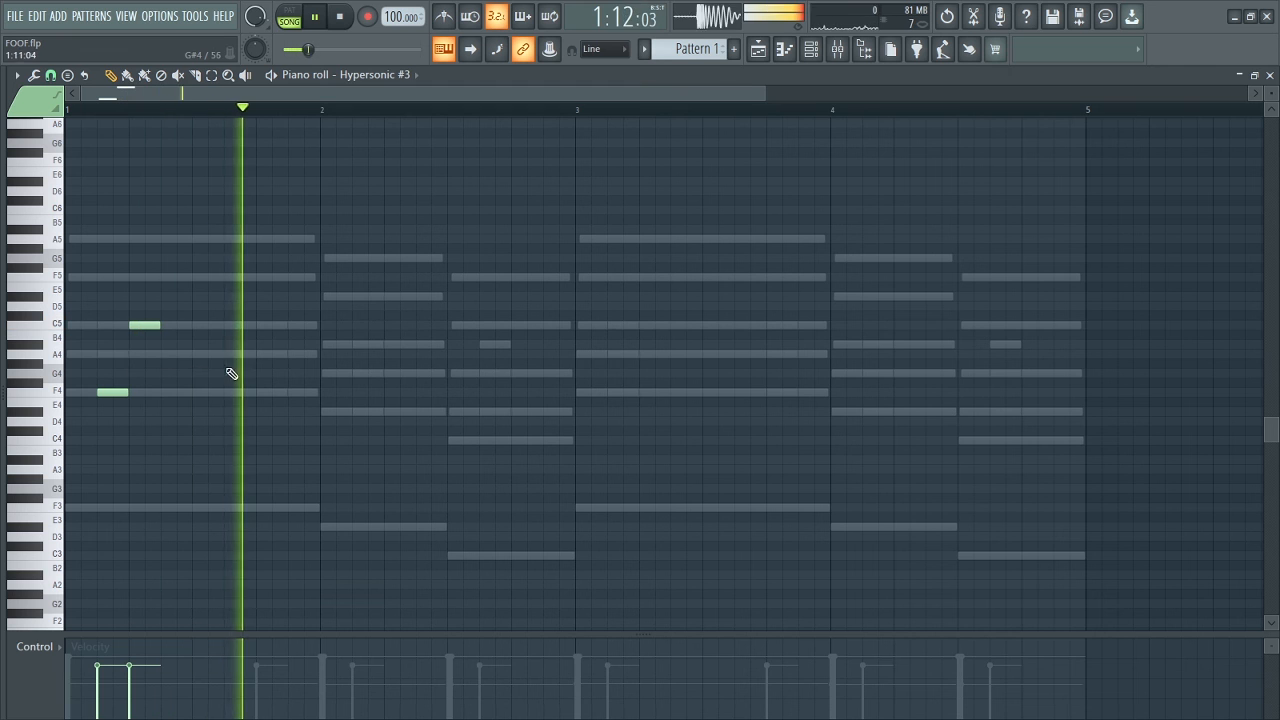
pyautogui.press('space')
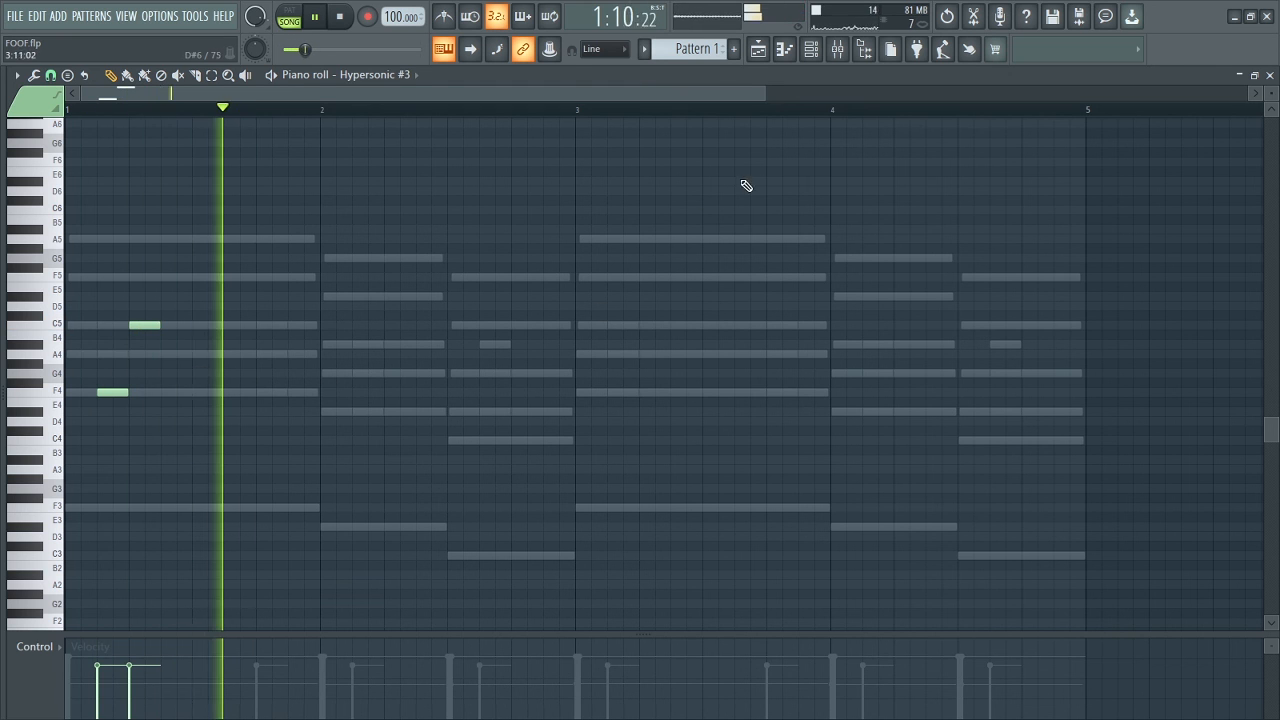
# Extend the bar 1 melody with two-step F4, A4 and C5 notes at steps 9, 11 and 15, plus a one-step A4 at step 14.
pyautogui.moveTo(767, 93); pyautogui.dragTo(449, 94)
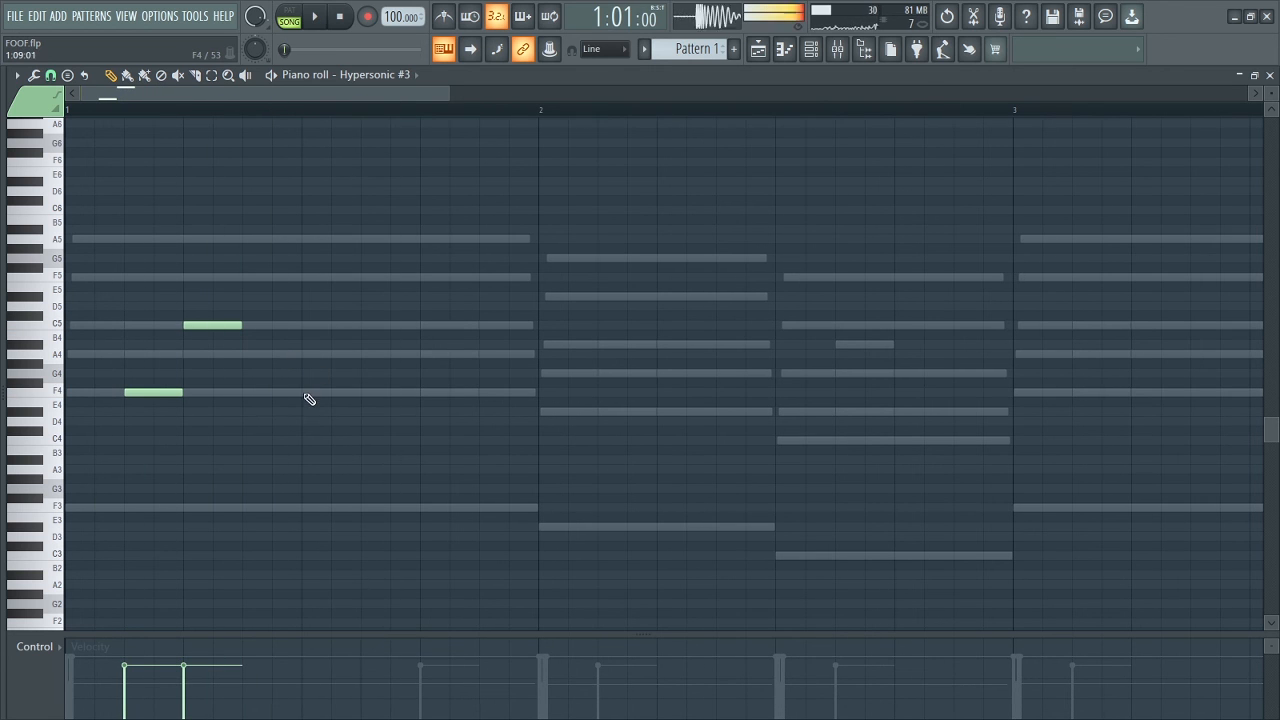
pyautogui.click(367, 354)
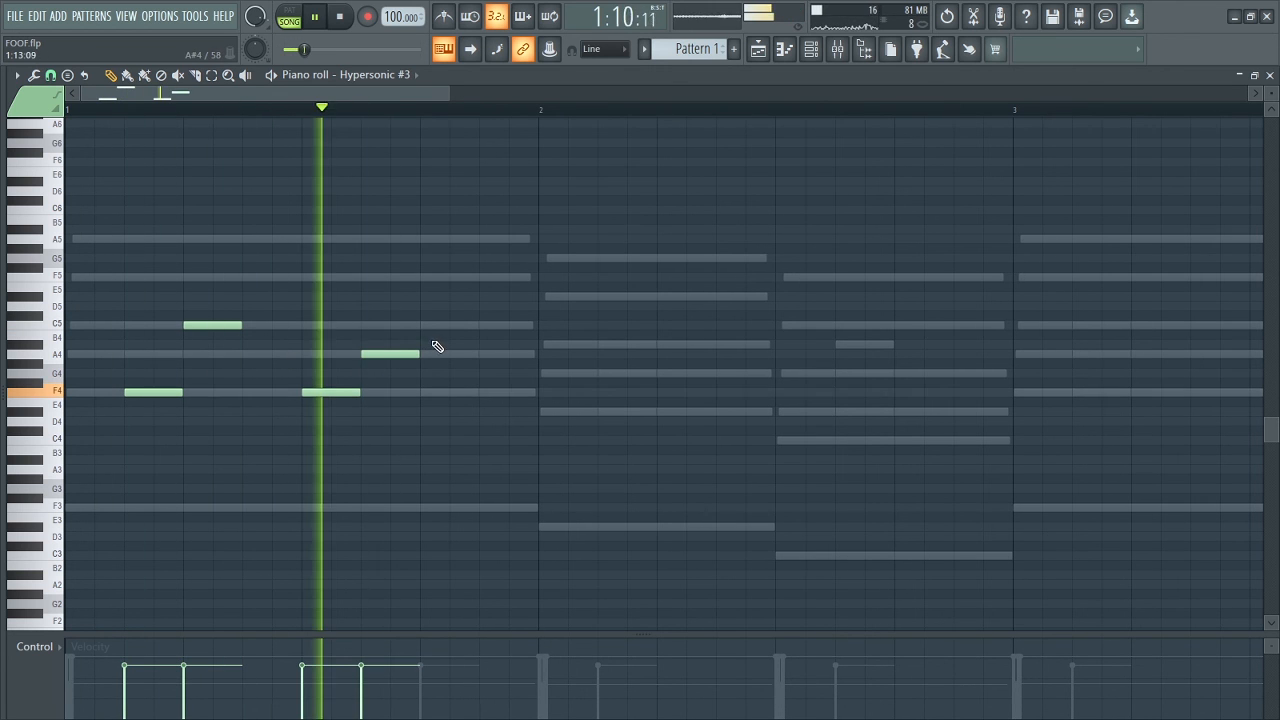
pyautogui.click(482, 354)
pyautogui.press('space')
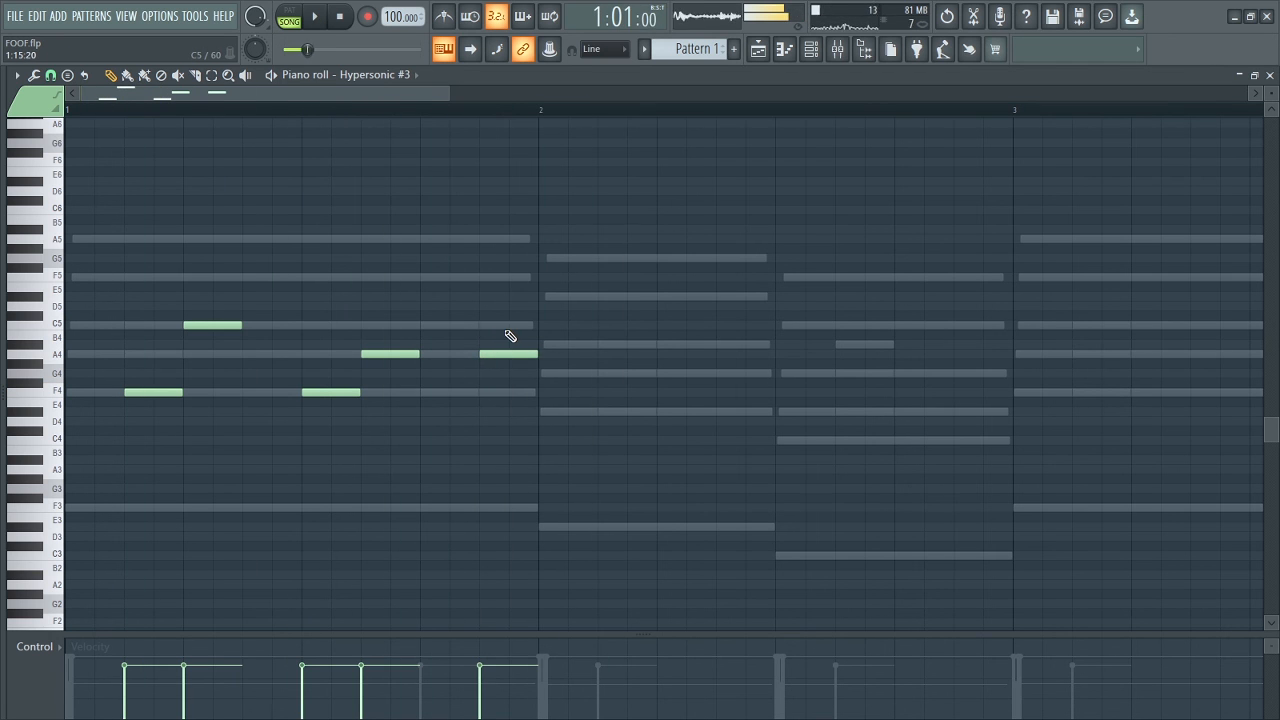
pyautogui.moveTo(482, 352); pyautogui.dragTo(455, 354)
pyautogui.click(483, 325)
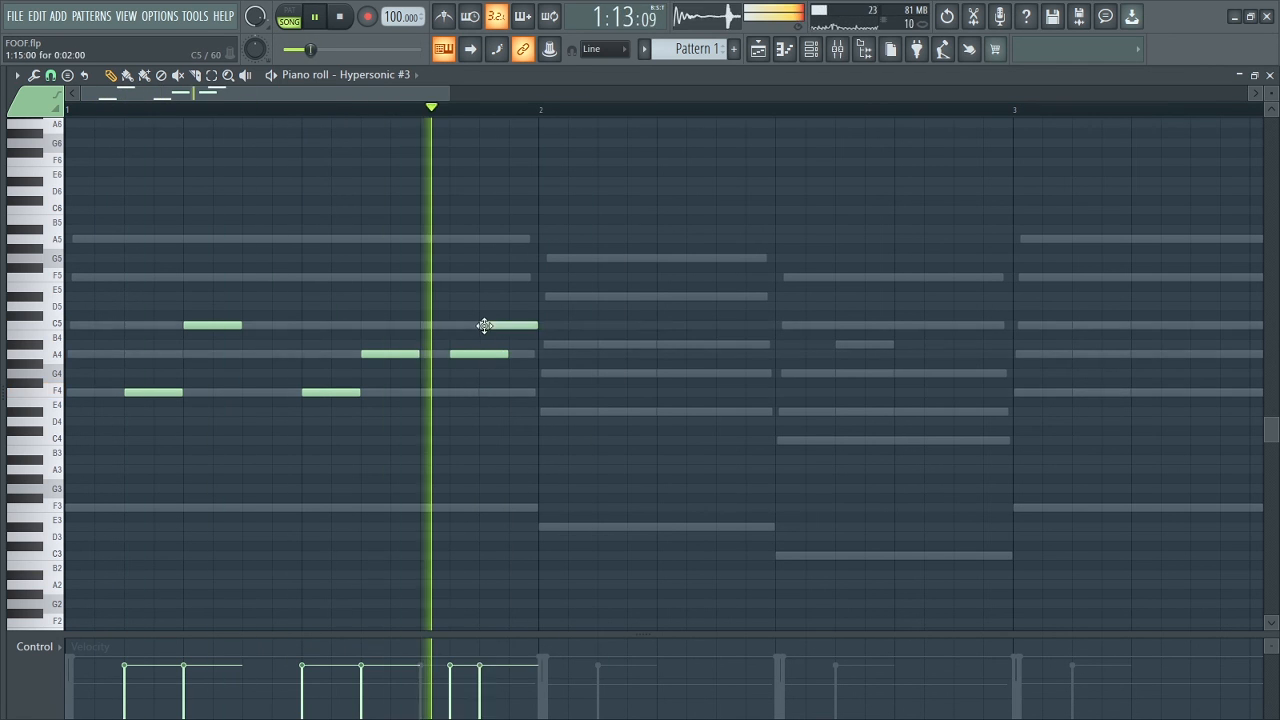
pyautogui.moveTo(504, 353); pyautogui.dragTo(478, 353)
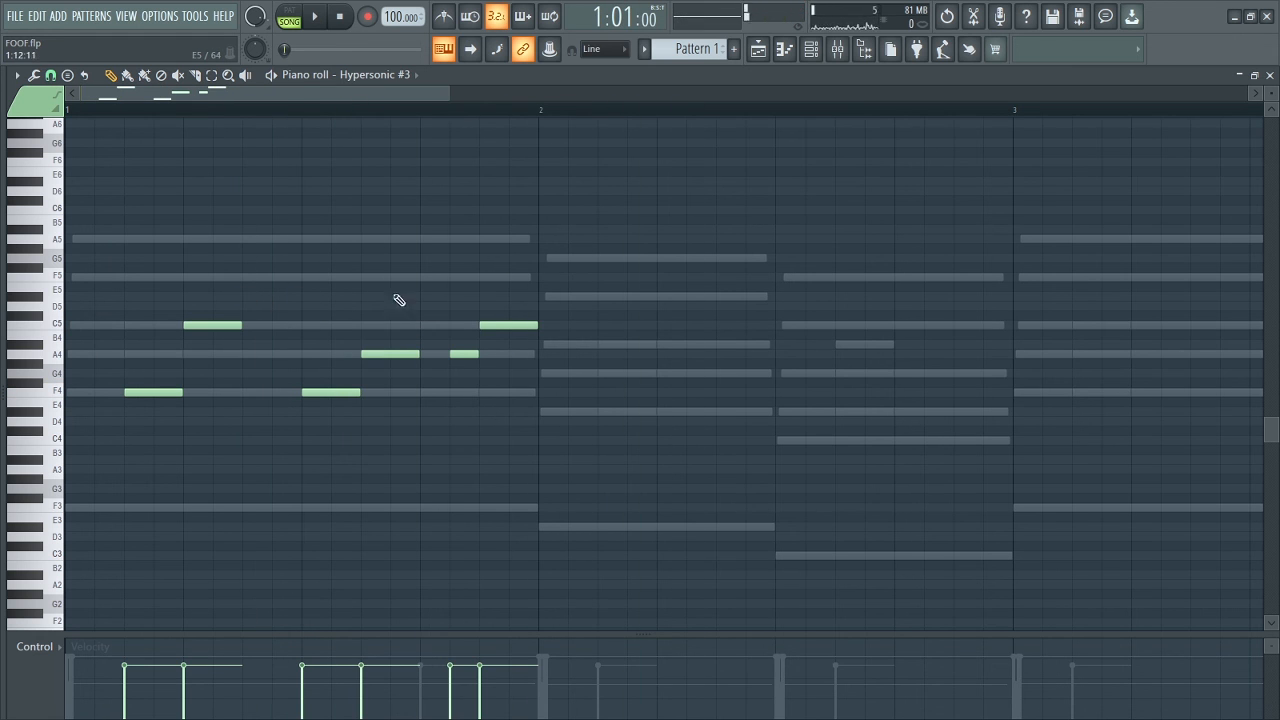
# Copy the bar 1 melody to bar 2, transposed to D#4, A#4, D#4, G4, G4, A#4, and play back.
pyautogui.moveTo(152, 294); pyautogui.dragTo(478, 474)
pyautogui.moveTo(137, 283); pyautogui.dragTo(614, 460)
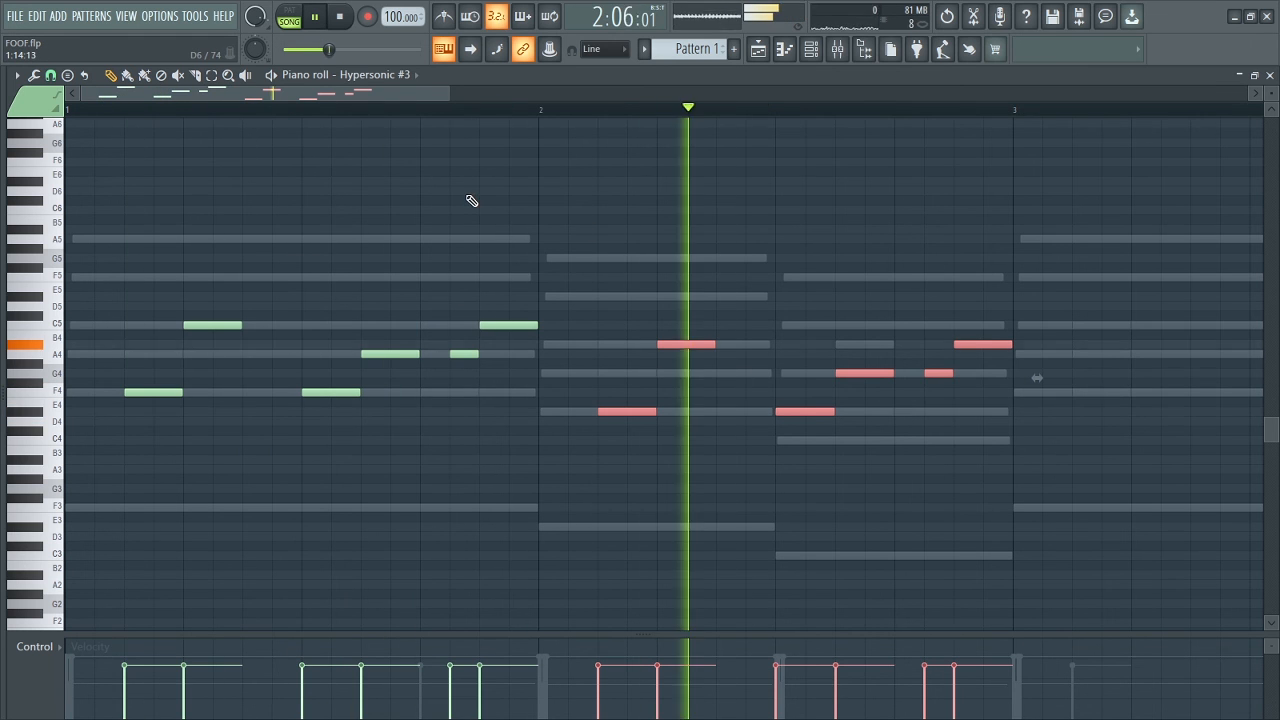
pyautogui.press('space')
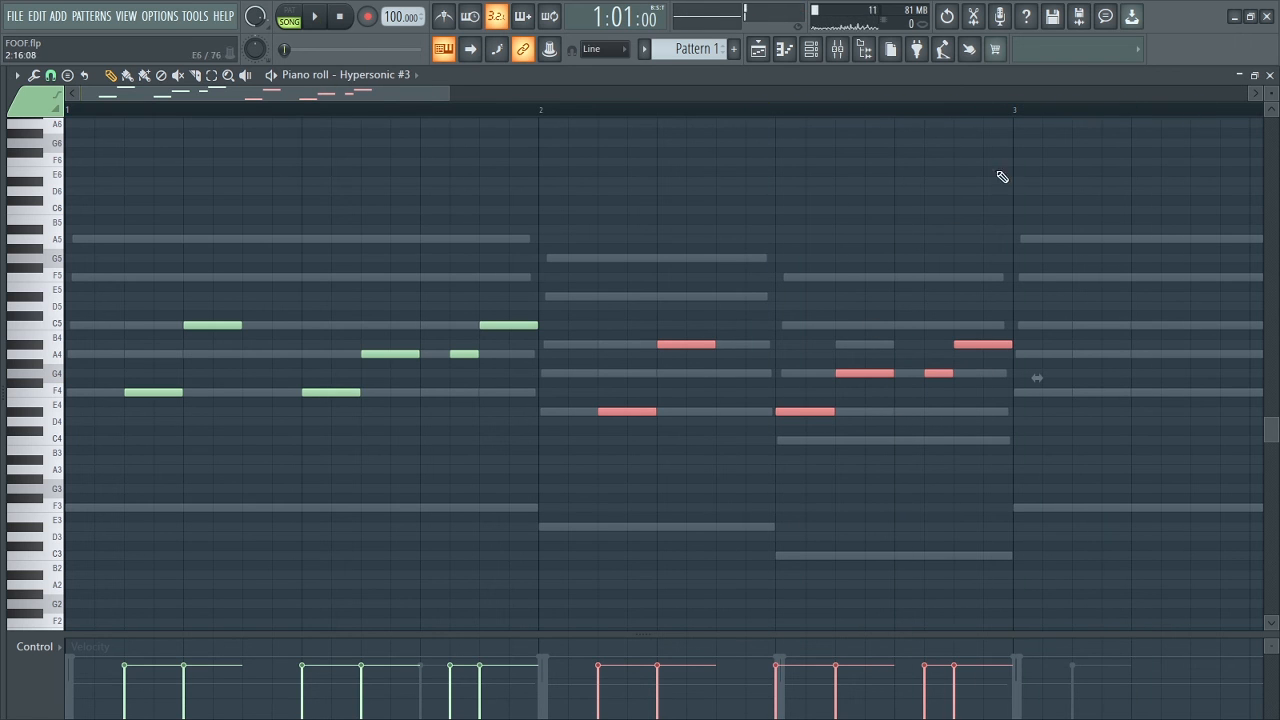
# Duplicate the melody of bars 1 and 2 into bars 3 and 4, deselect it and play the whole phrase.
pyautogui.moveTo(1020, 117); pyautogui.dragTo(2, 185)
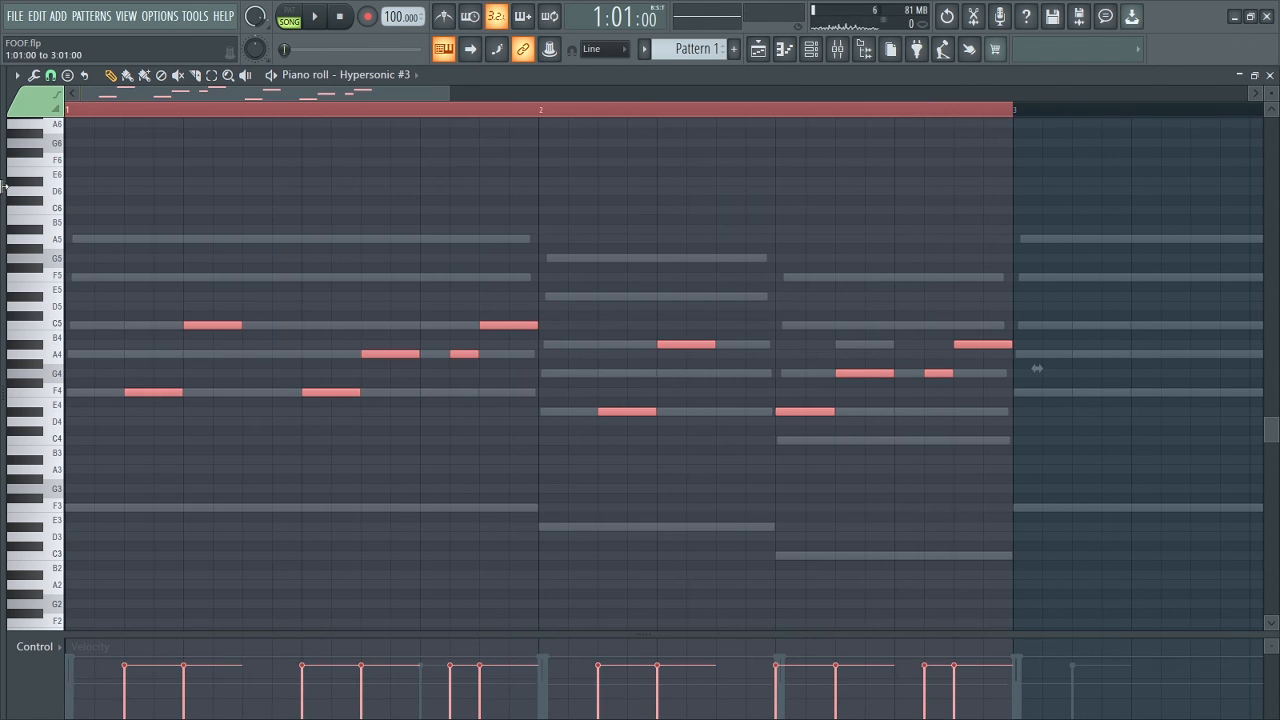
pyautogui.hotkey('ctrl', 'b')
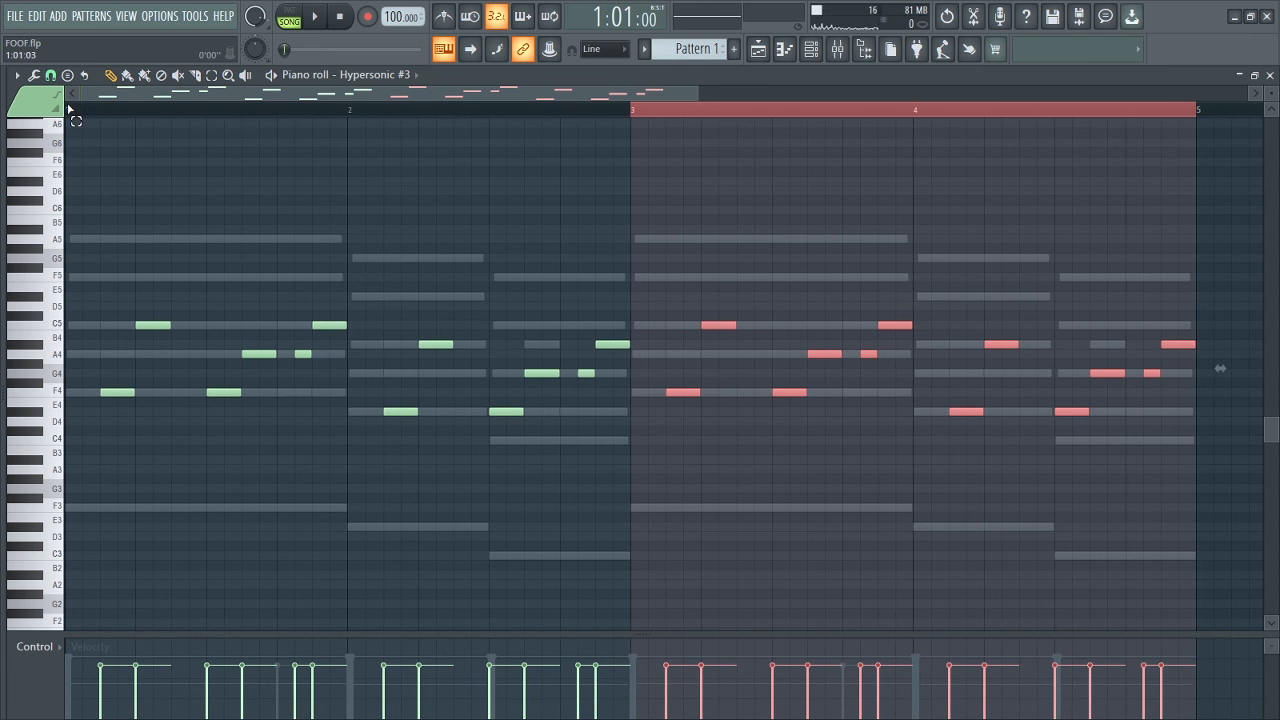
pyautogui.click(69, 108)
pyautogui.press('space')
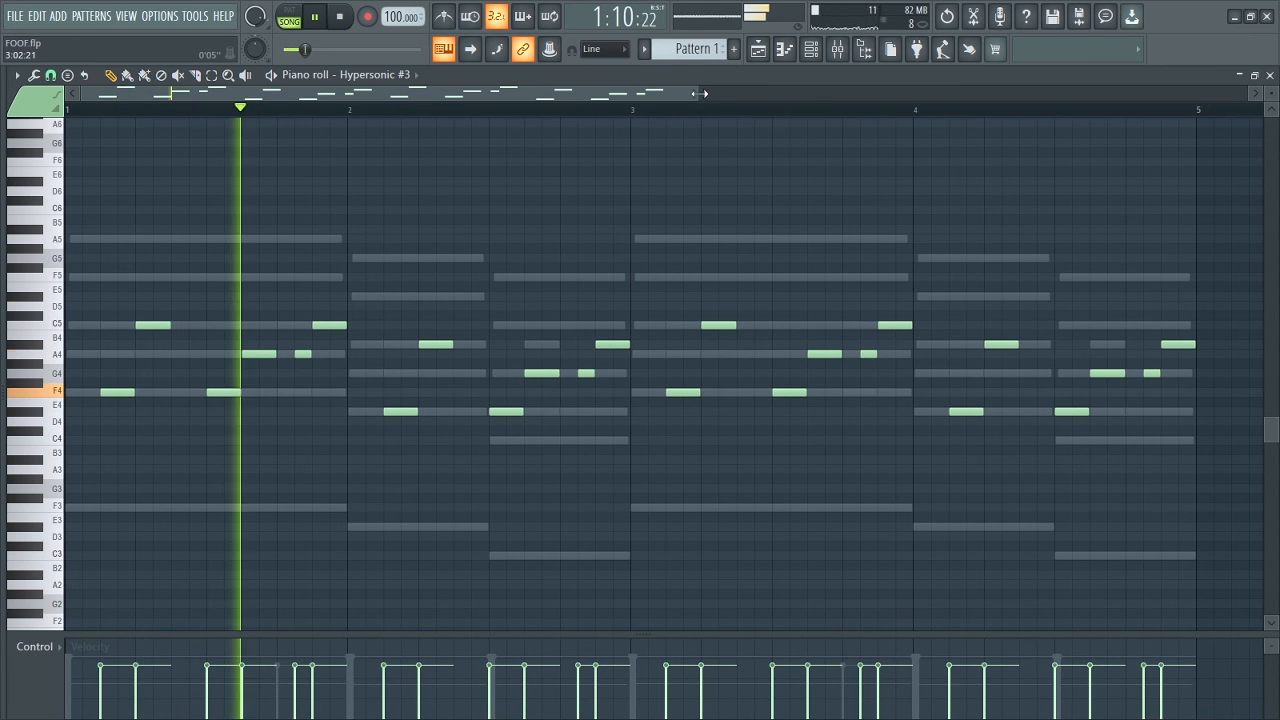
pyautogui.moveTo(709, 93); pyautogui.dragTo(918, 93)
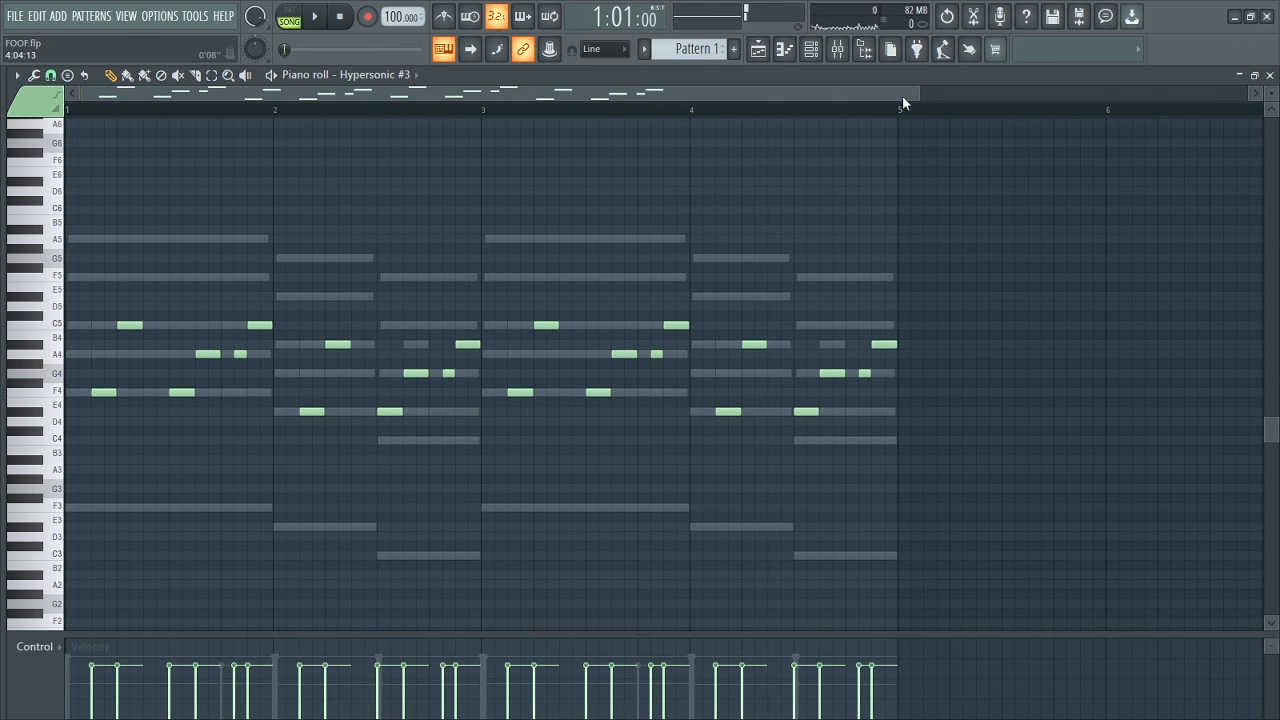
# Try the short A4 note at step 14 of bar 1 on C5 during playback.
pyautogui.moveTo(917, 89); pyautogui.dragTo(380, 129)
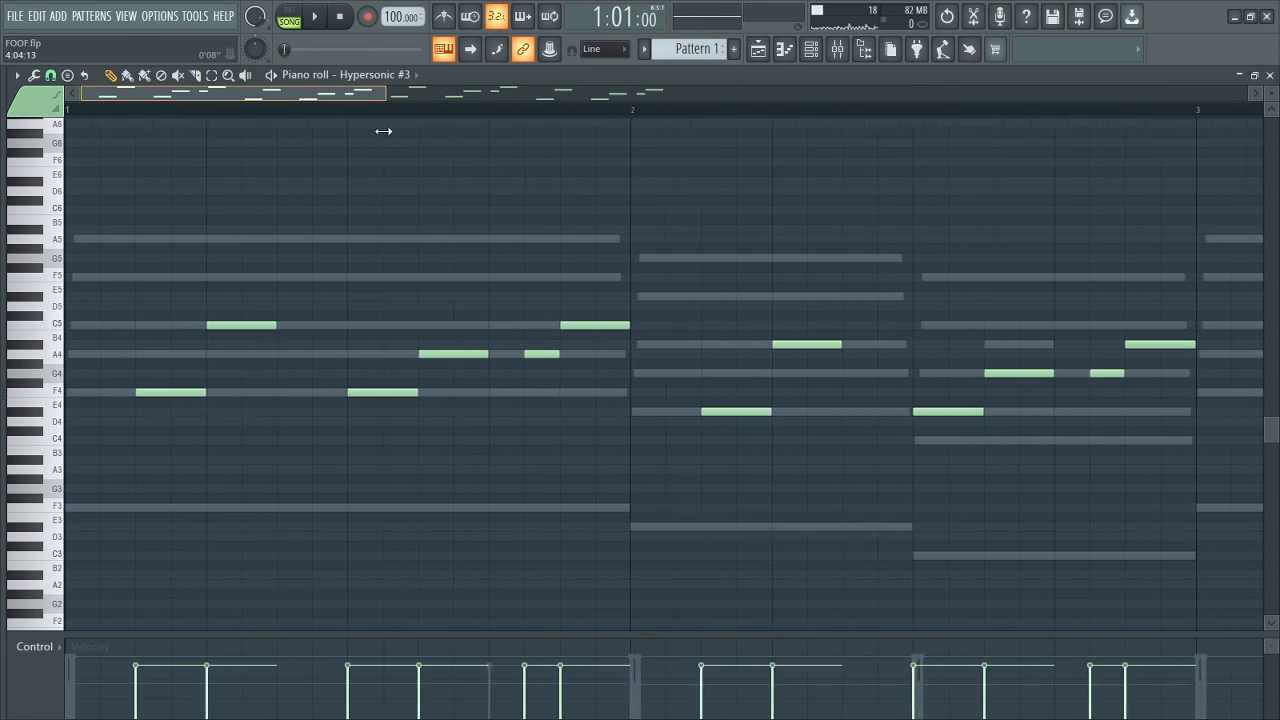
pyautogui.press('space')
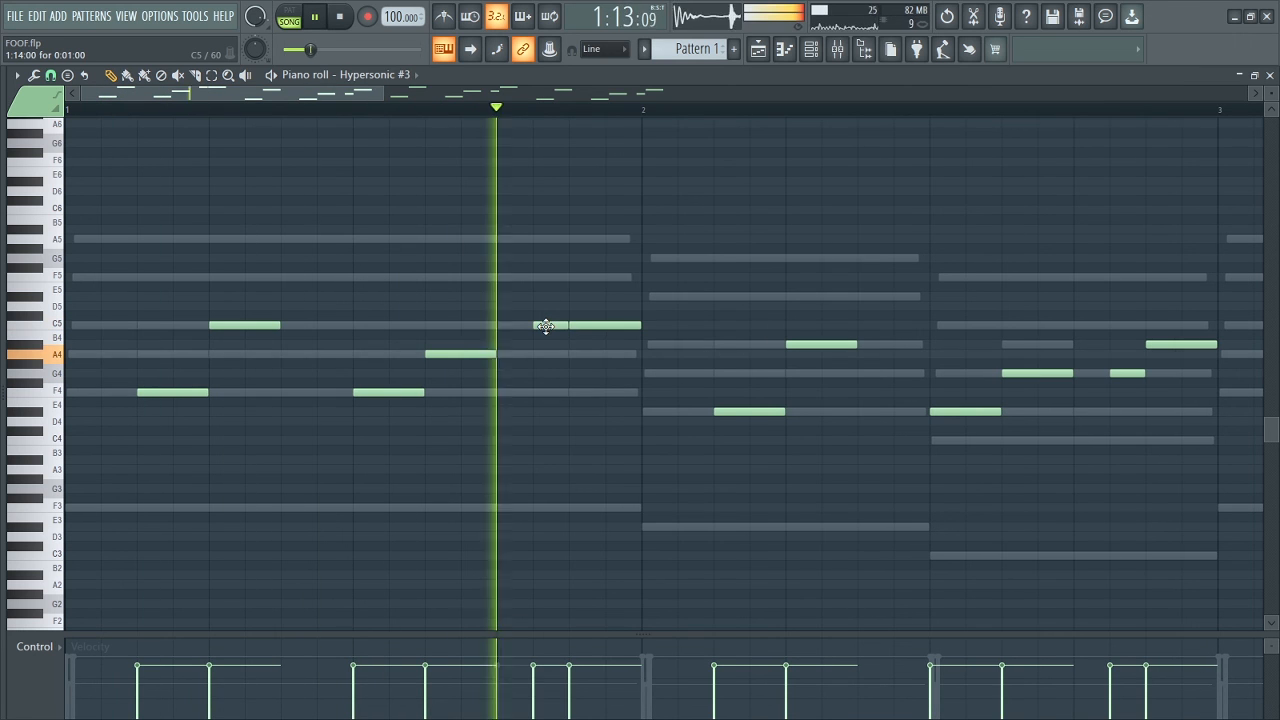
pyautogui.press('space')
pyautogui.moveTo(545, 347); pyautogui.dragTo(544, 356)
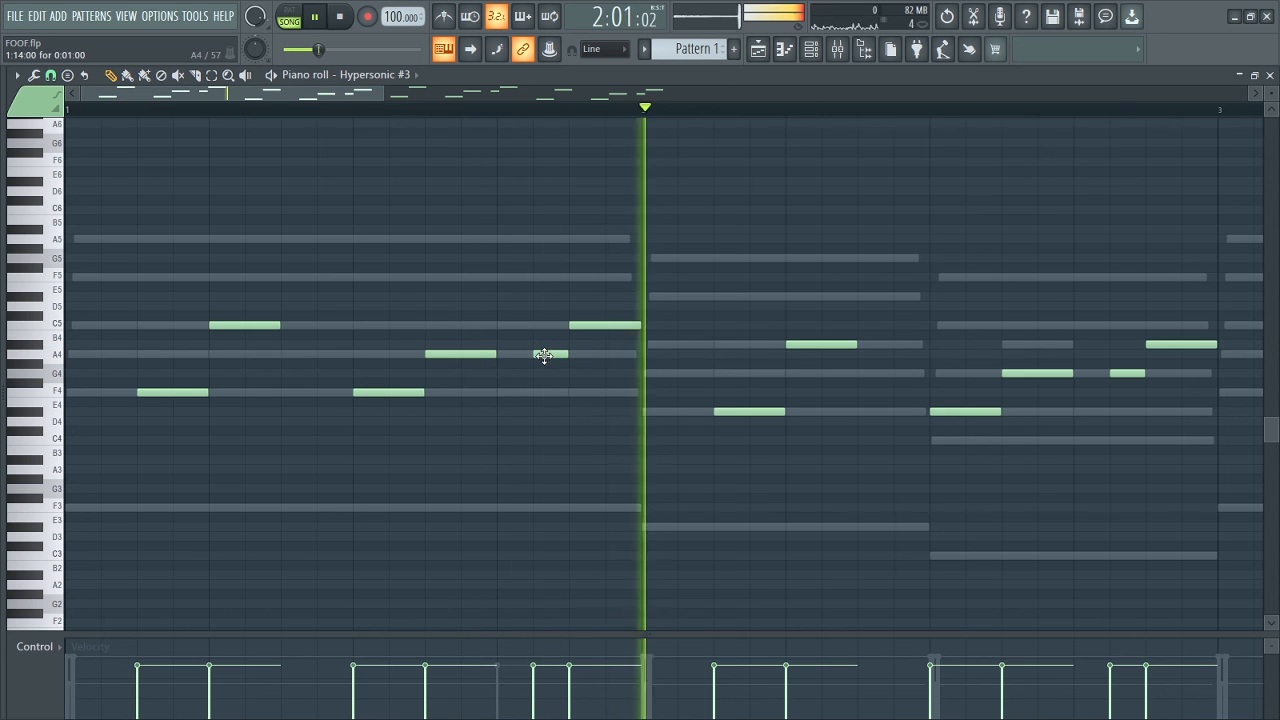
pyautogui.moveTo(385, 97); pyautogui.dragTo(893, 104)
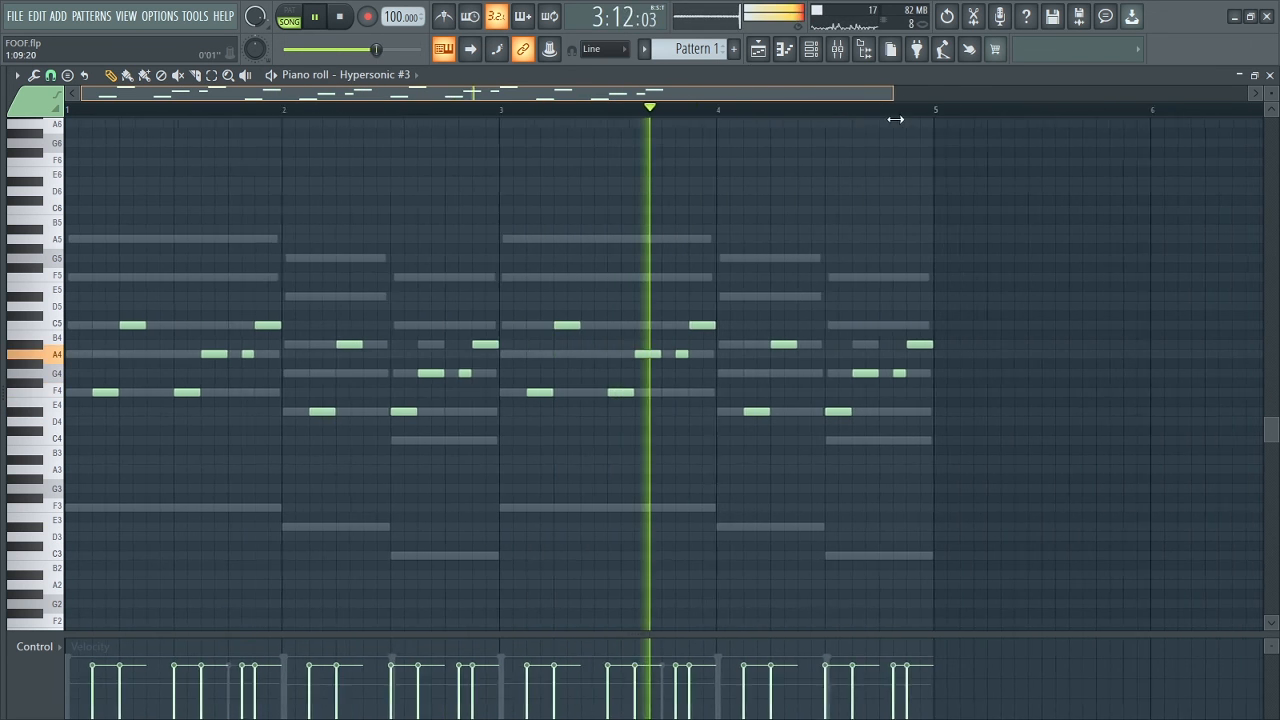
# Stop playback and add the 110 African Shaker Mini sample from the recent files to the start of playlist Track 3.
pyautogui.click(758, 49)
pyautogui.press('space')
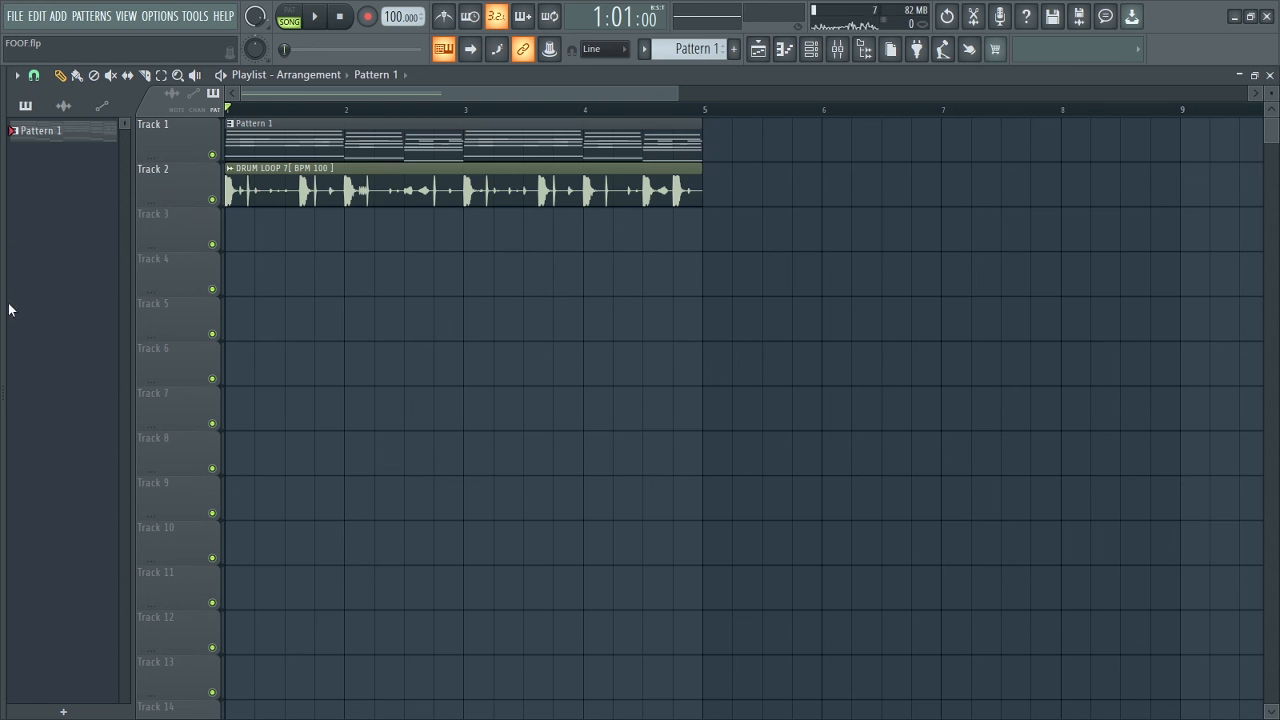
pyautogui.moveTo(4, 320); pyautogui.dragTo(186, 340)
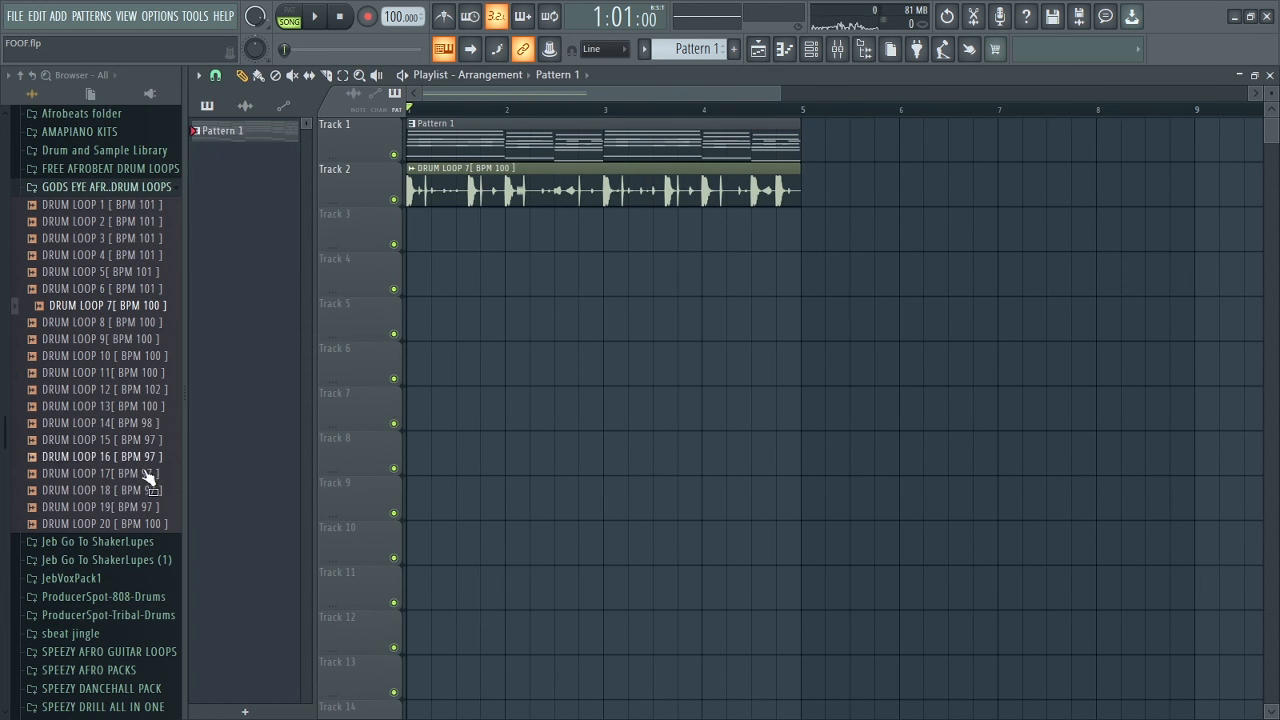
pyautogui.scroll(10, 122, 537)
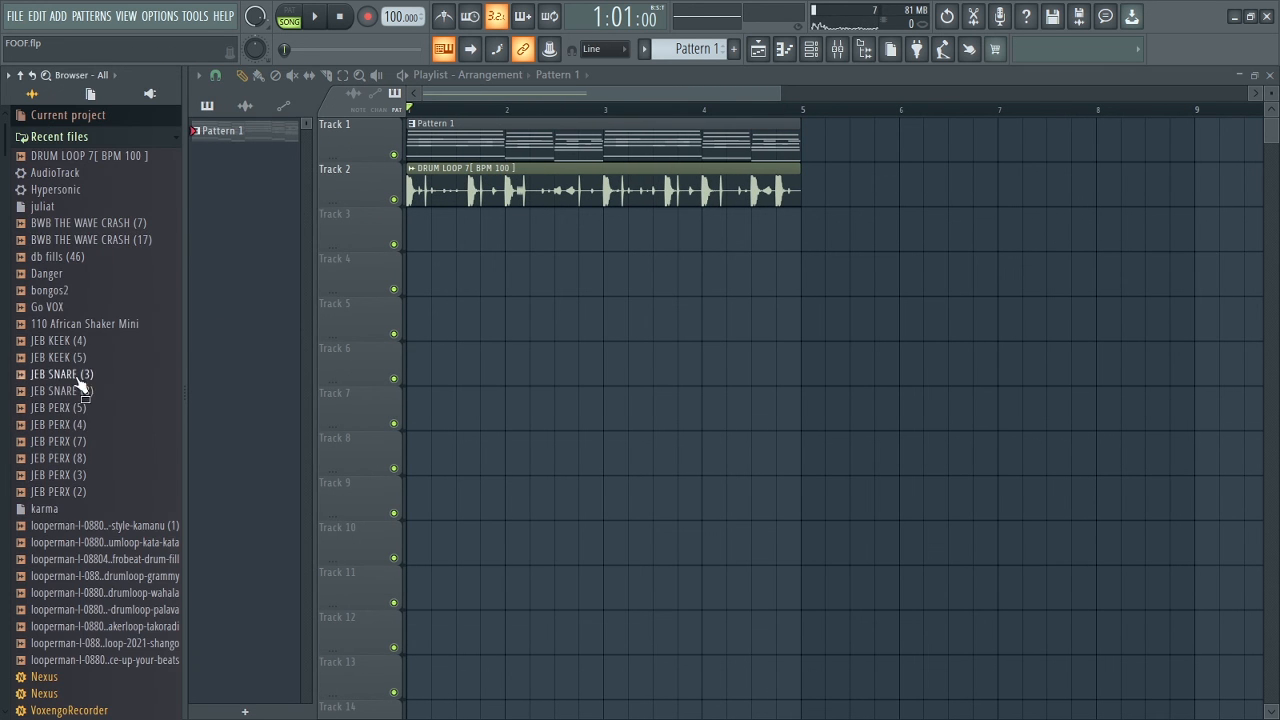
pyautogui.moveTo(441, 244); pyautogui.dragTo(495, 215)
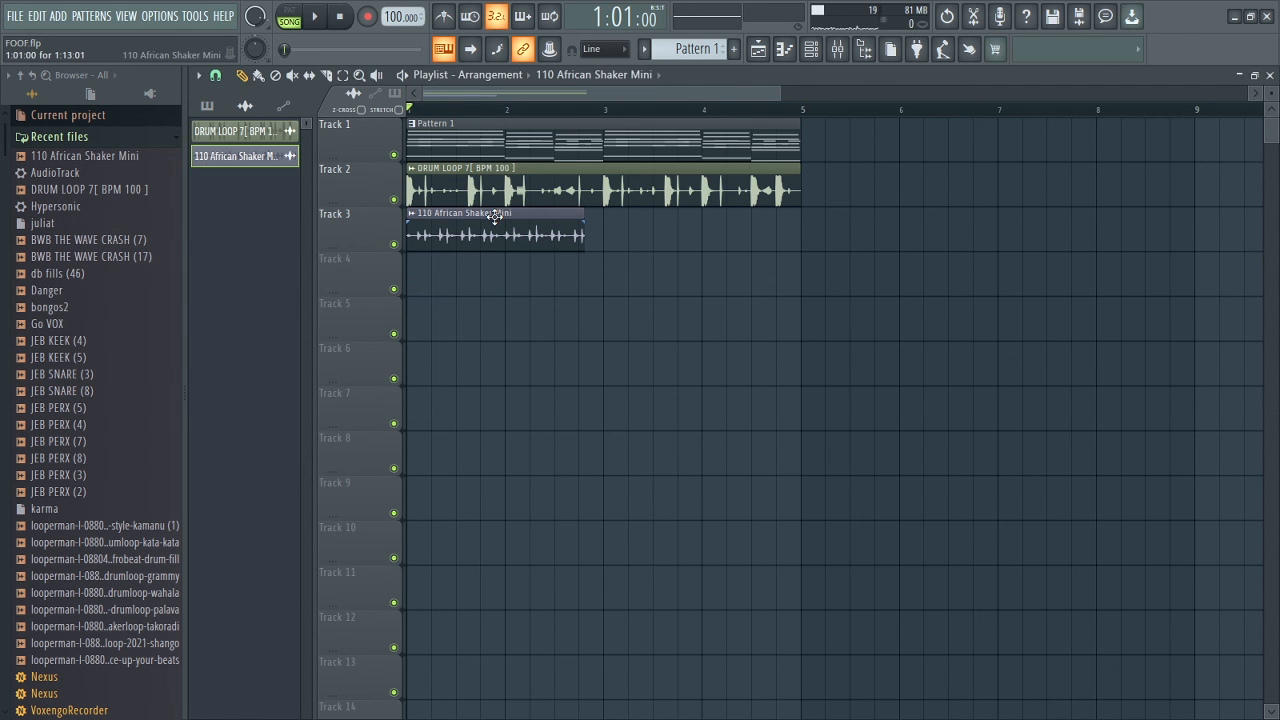
# Time-stretch the shaker sample to 2 bars and set its stretching mode to Auto.
pyautogui.doubleClick(495, 215)
pyautogui.rightClick(313, 322)
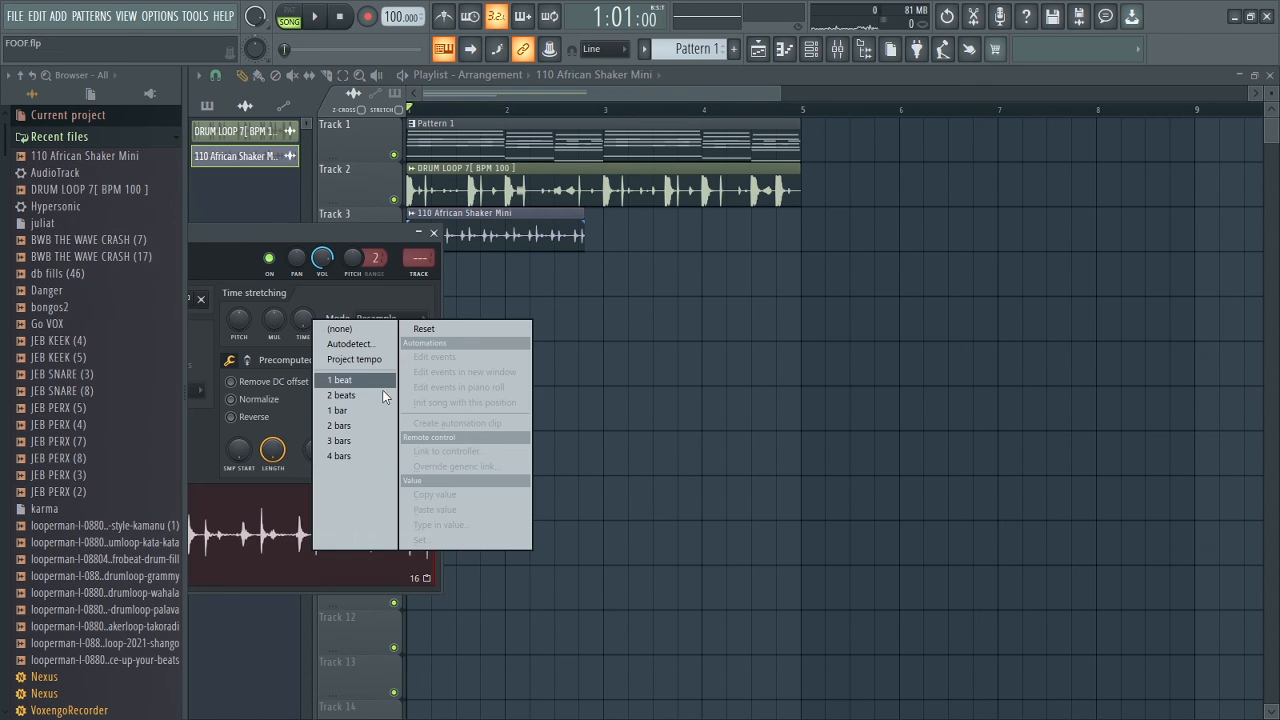
pyautogui.click(349, 440)
pyautogui.click(376, 318)
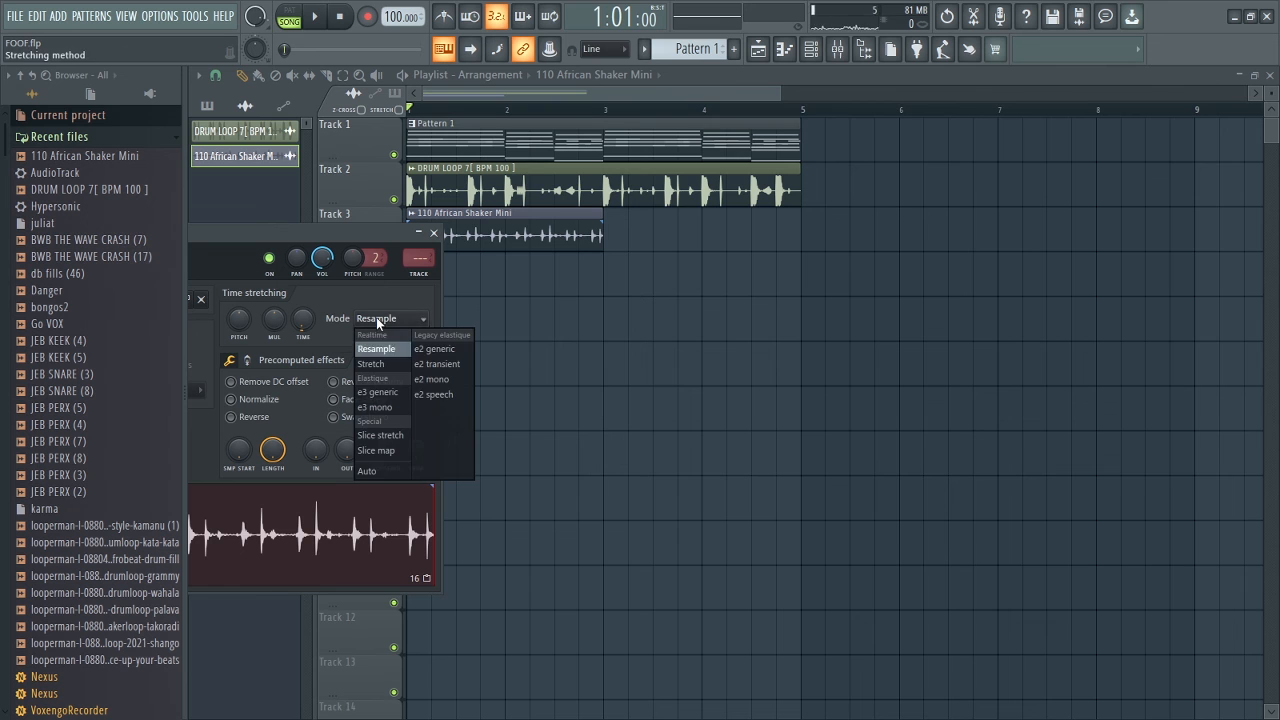
pyautogui.click(369, 471)
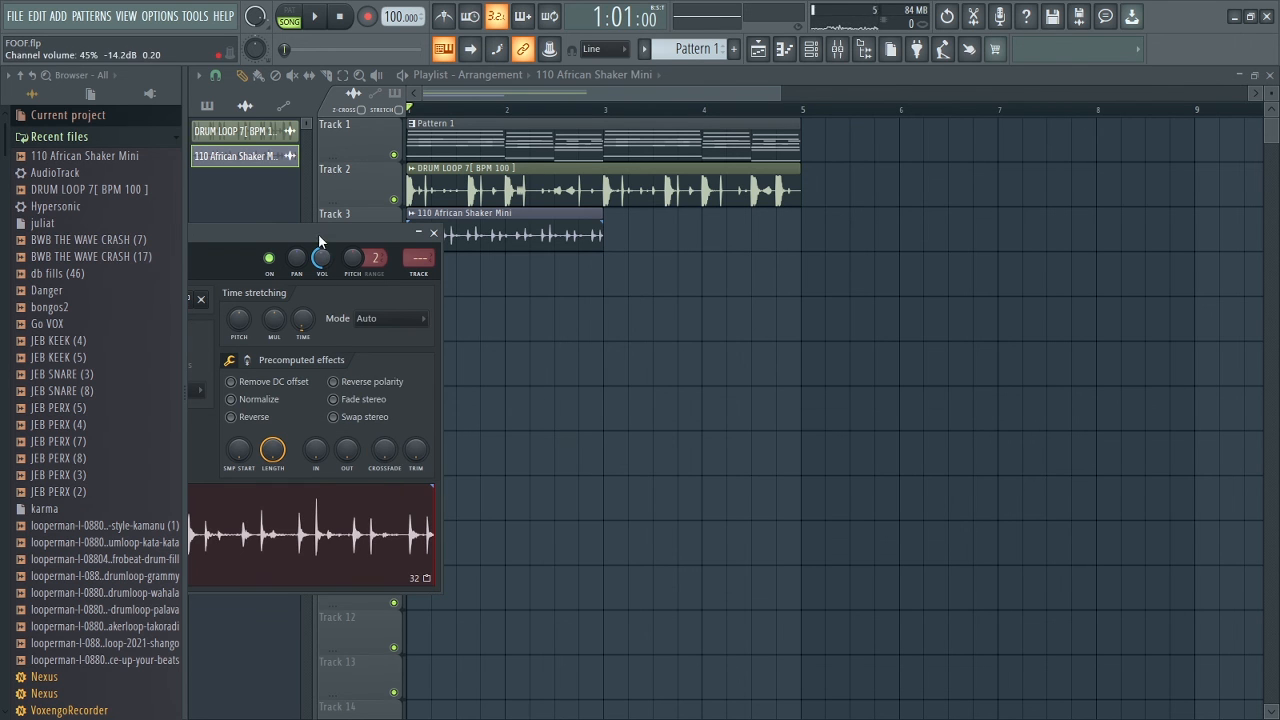
# Close the shaker's sample settings, repeat its clip across bars 3 and 4 of Track 3, and collapse the browser to widen the playlist.
pyautogui.moveTo(319, 237); pyautogui.dragTo(832, 288)
pyautogui.click(946, 283)
pyautogui.hotkey('ctrl', 'b')
pyautogui.rightClick(801, 272)
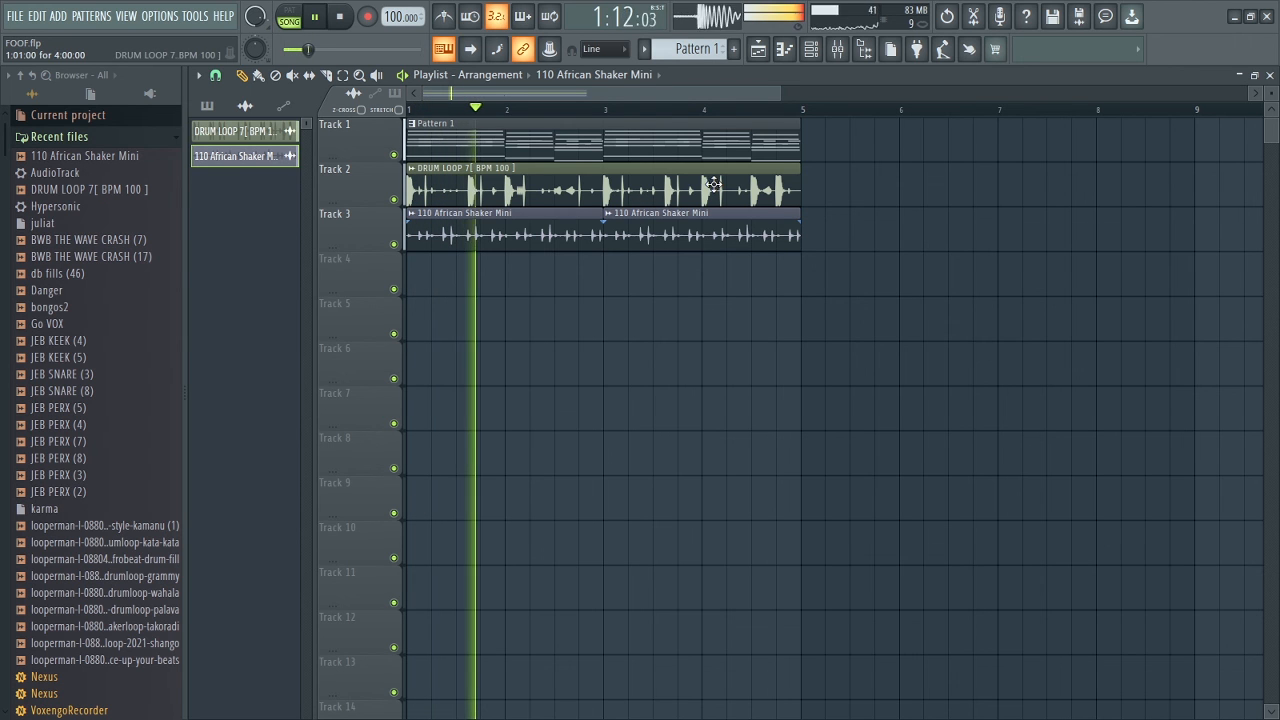
pyautogui.moveTo(184, 373); pyautogui.dragTo(74, 371)
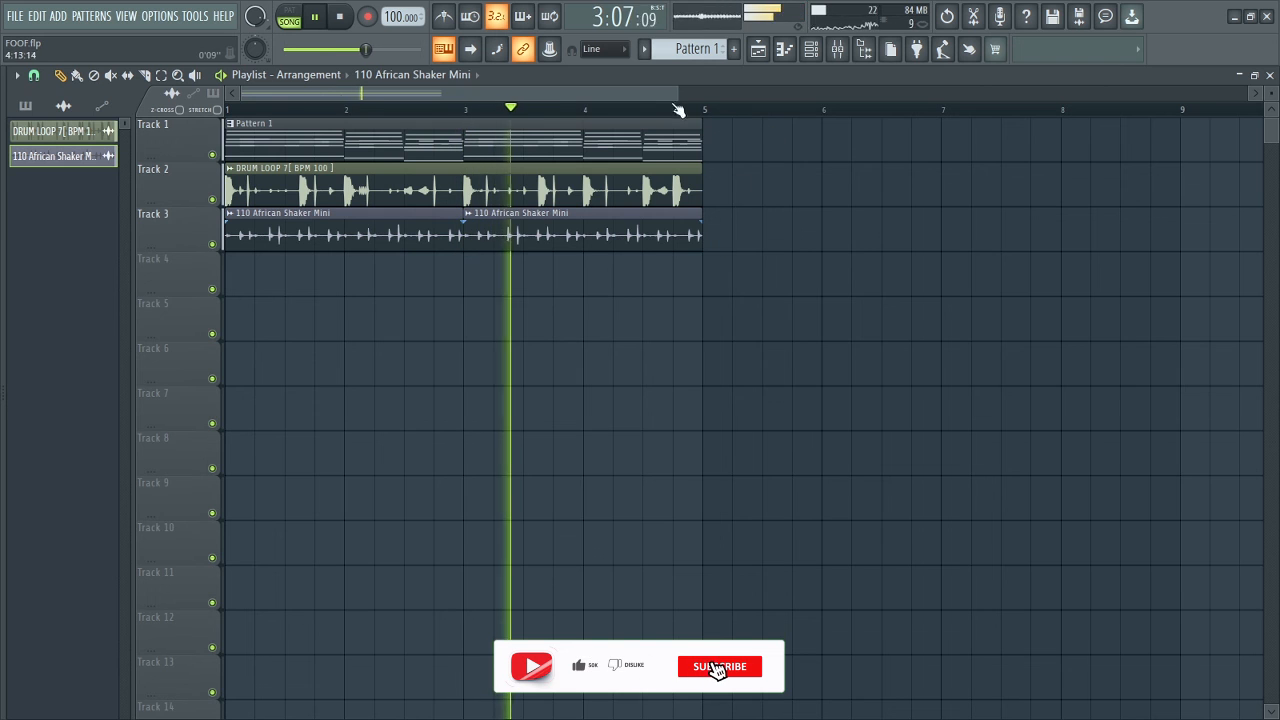
pyautogui.moveTo(677, 91); pyautogui.dragTo(595, 91)
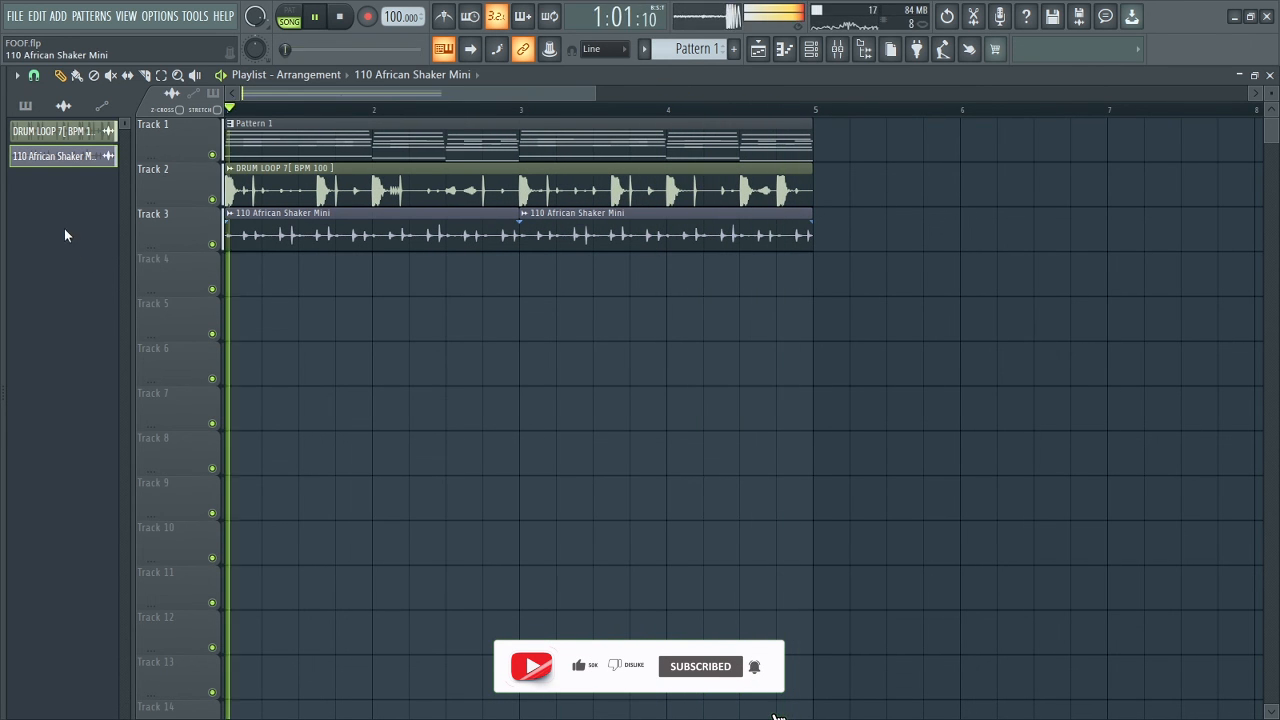
# Reopen the browser, load the db fills (46) sample from the recent files into the project, and collapse the browser.
pyautogui.moveTo(4, 297); pyautogui.dragTo(123, 306)
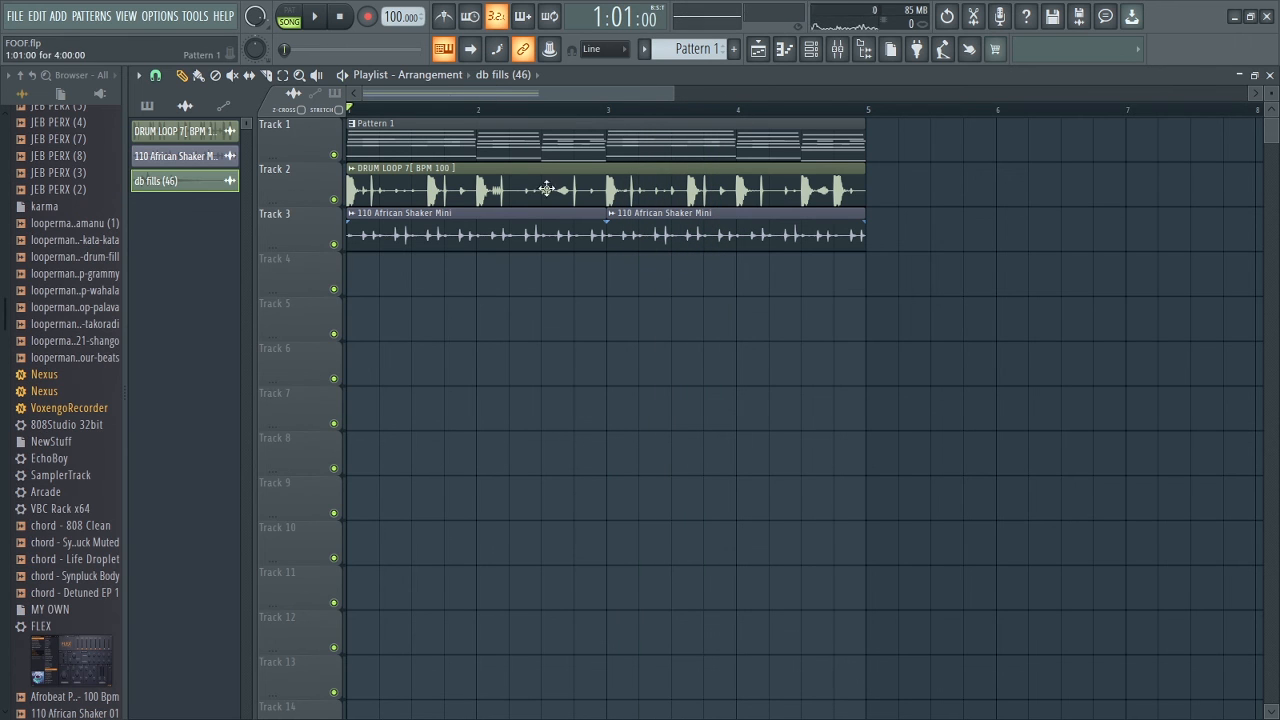
pyautogui.moveTo(126, 390); pyautogui.dragTo(3, 388)
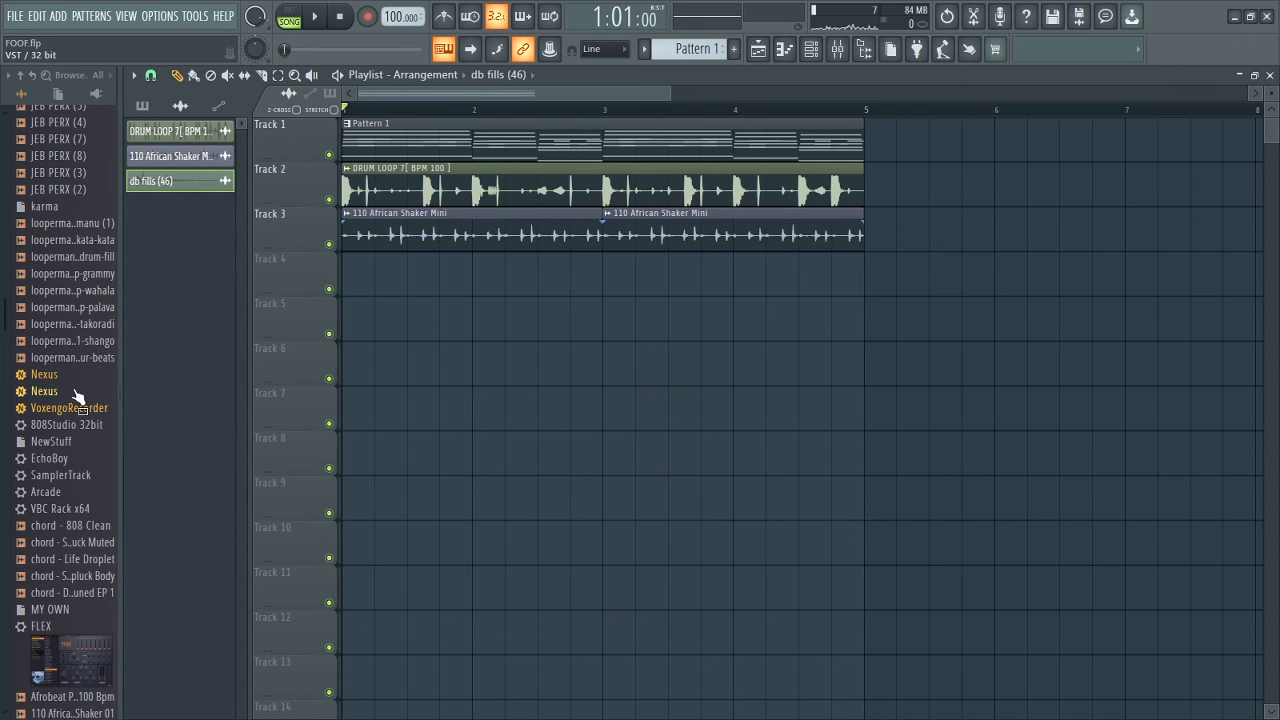
pyautogui.moveTo(118, 389); pyautogui.dragTo(3, 389)
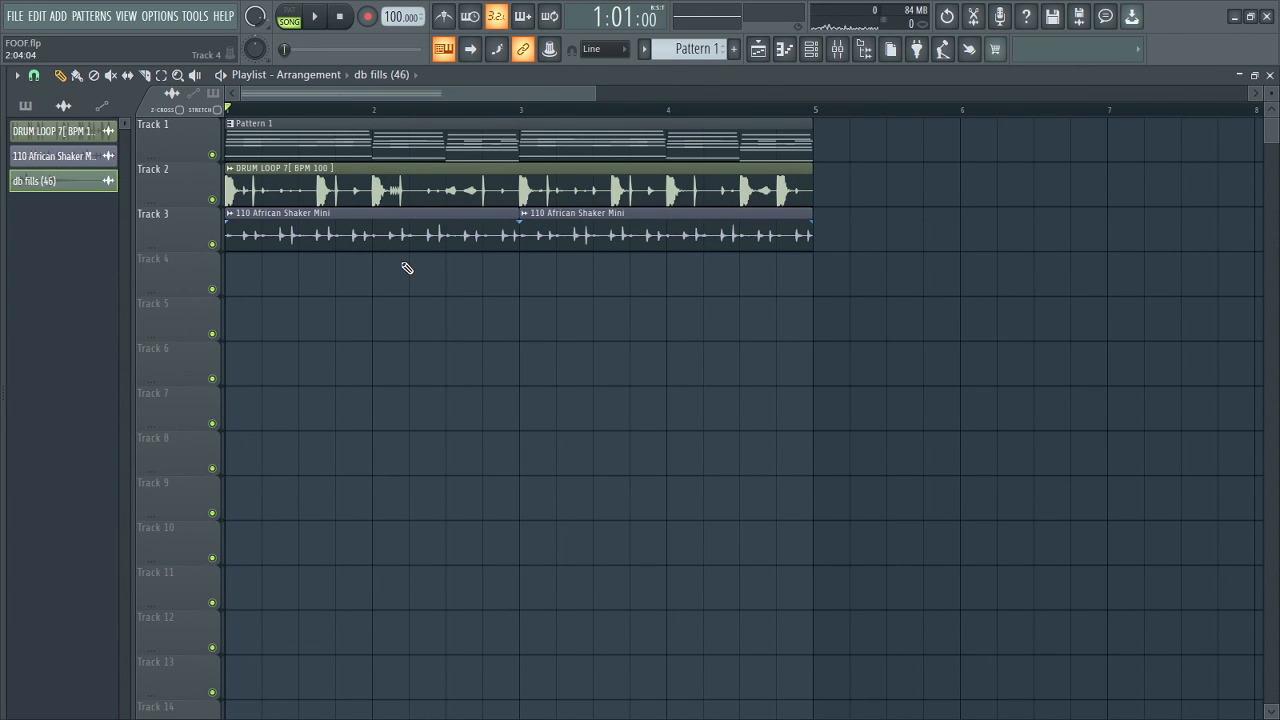